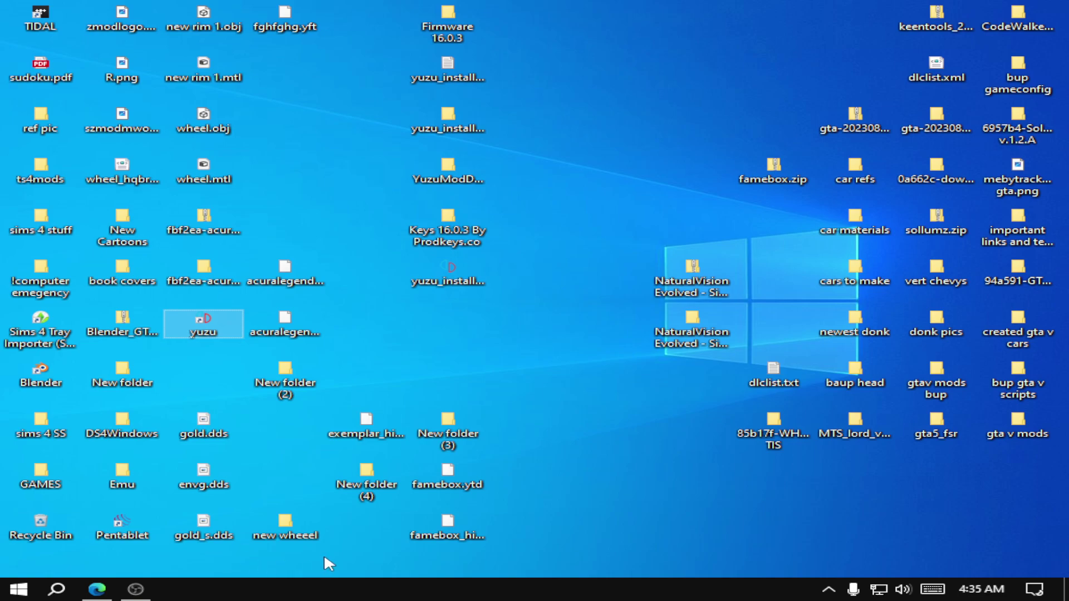
Step: Find OpenIV among the recent apps in Windows search and launch it
left_click(18, 589)
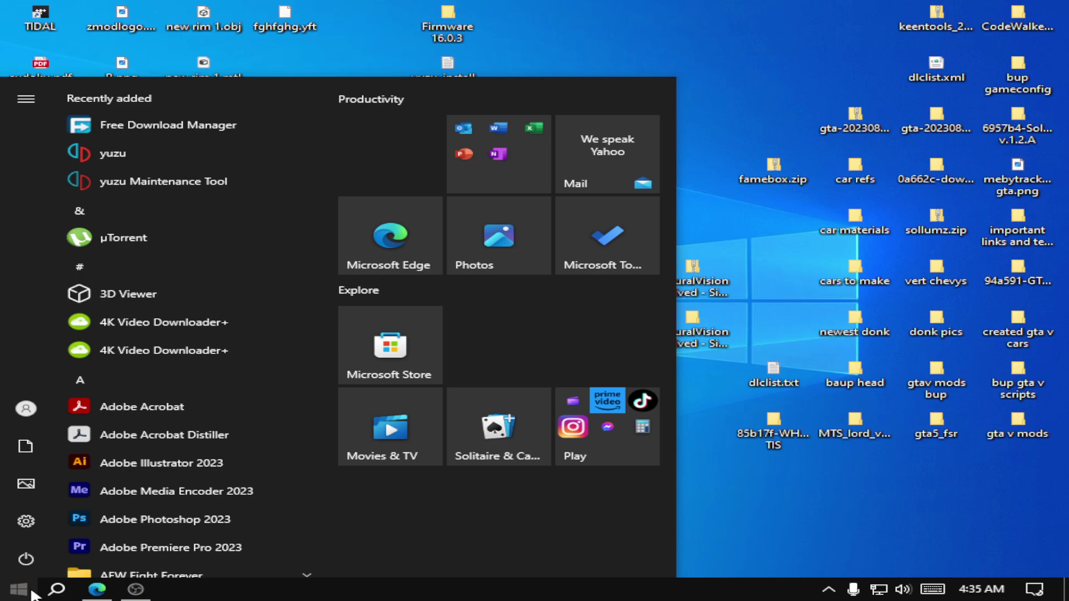
left_click(56, 590)
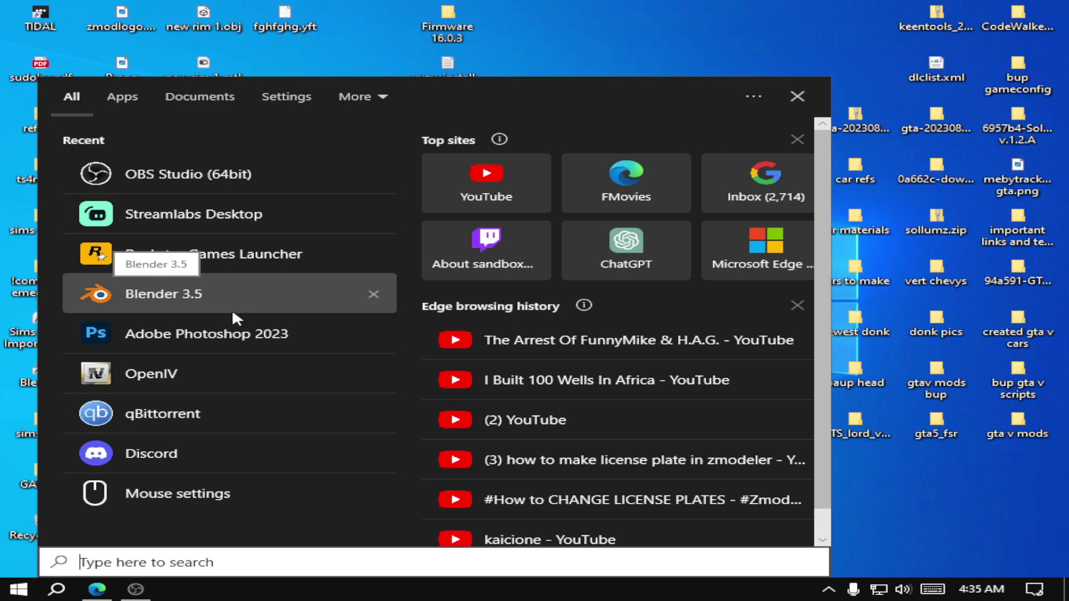
left_click(59, 590)
left_click(61, 591)
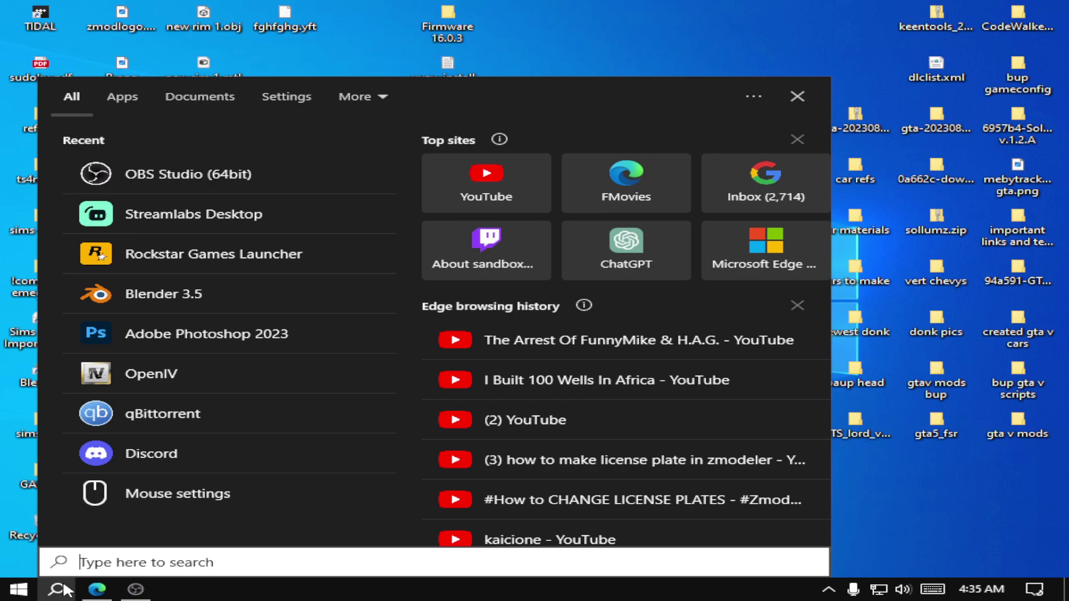
left_click(211, 376)
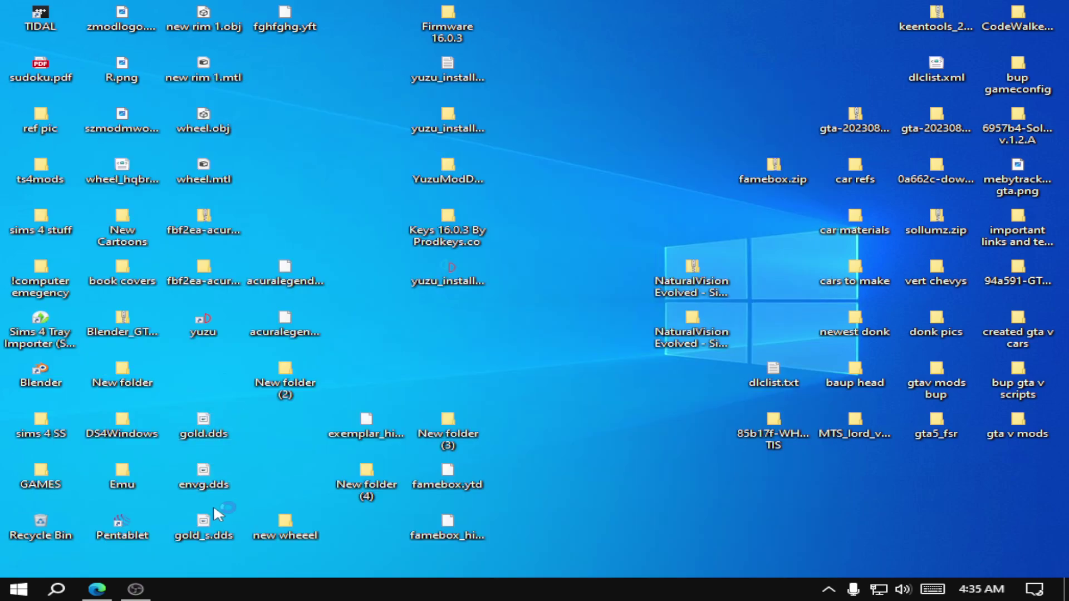
Step: Search Windows for "blender" and launch Blender 3.5
left_click(49, 597)
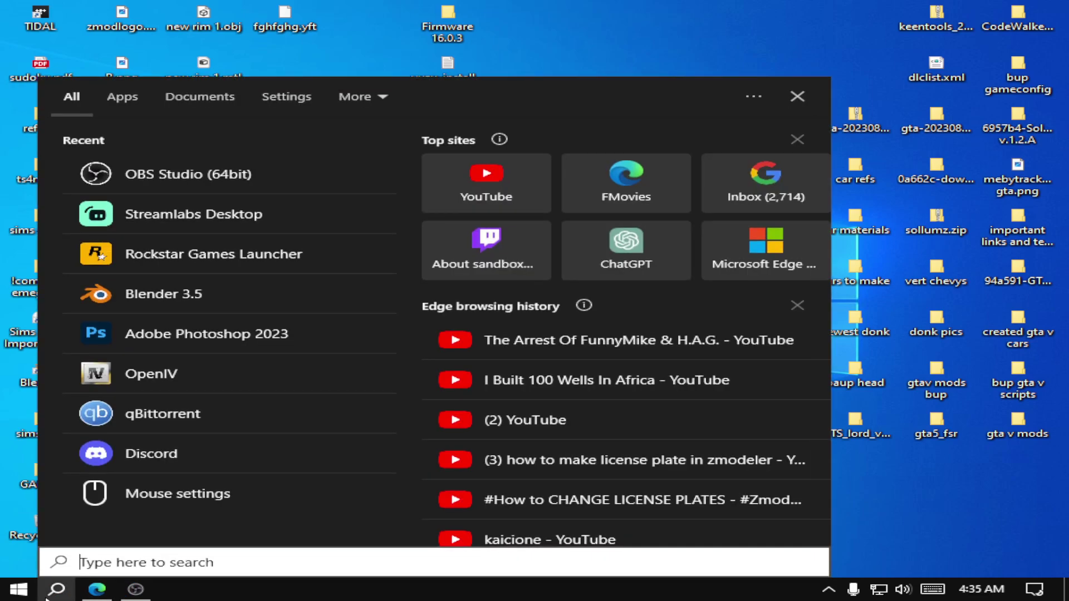
type("bl")
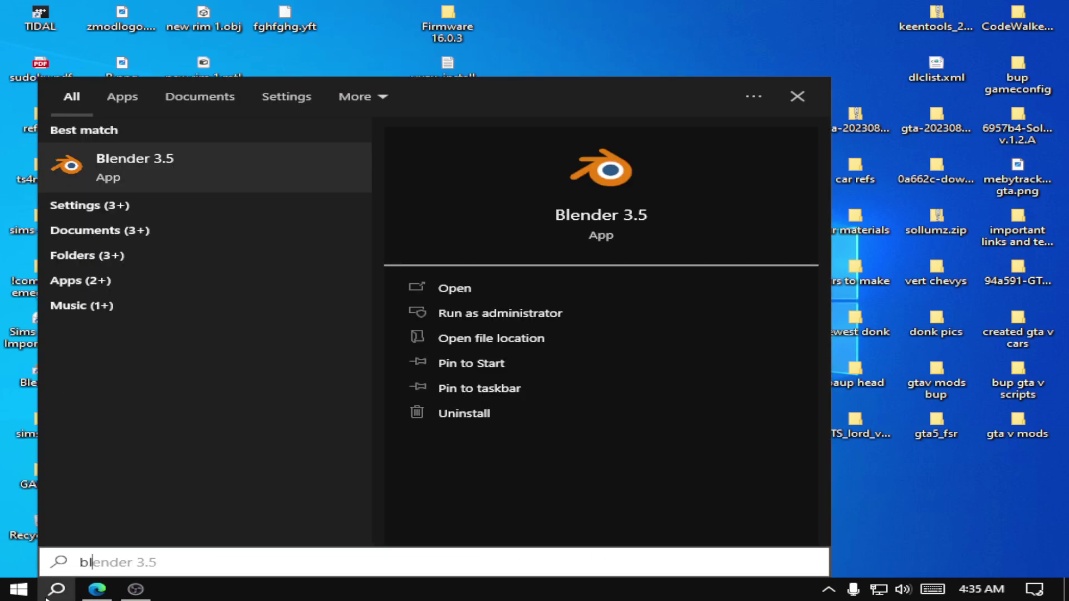
type("ender")
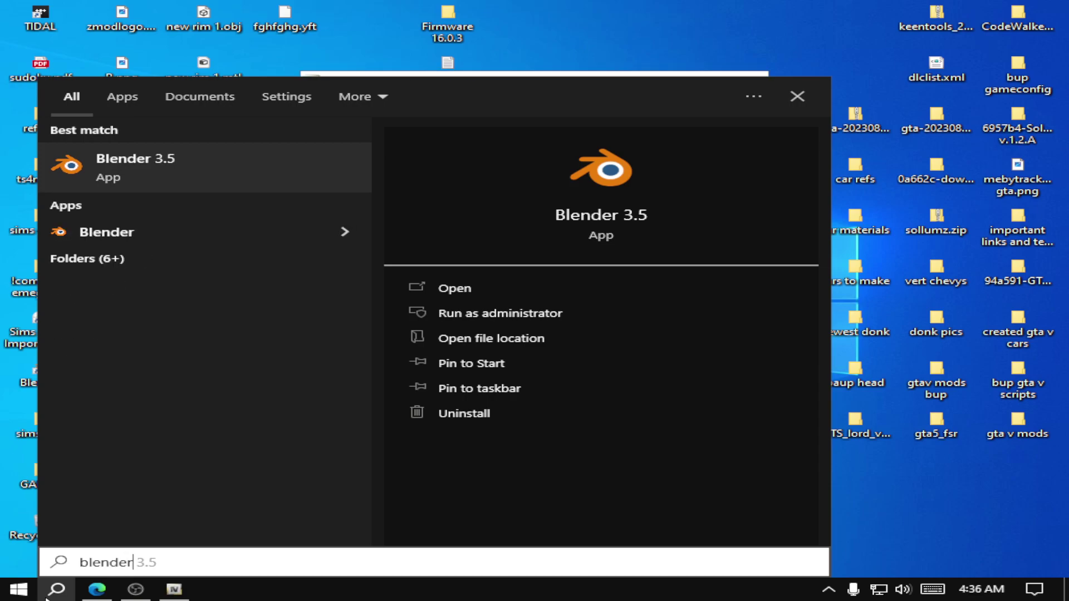
left_click(49, 595)
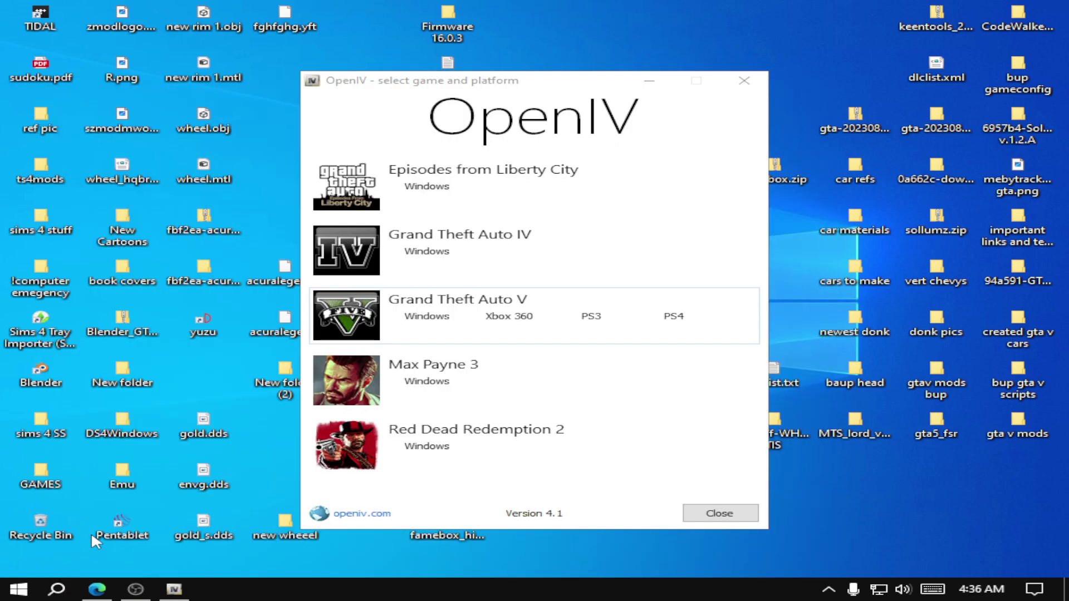
Step: Load the Windows version of Grand Theft Auto V in OpenIV
left_click(425, 316)
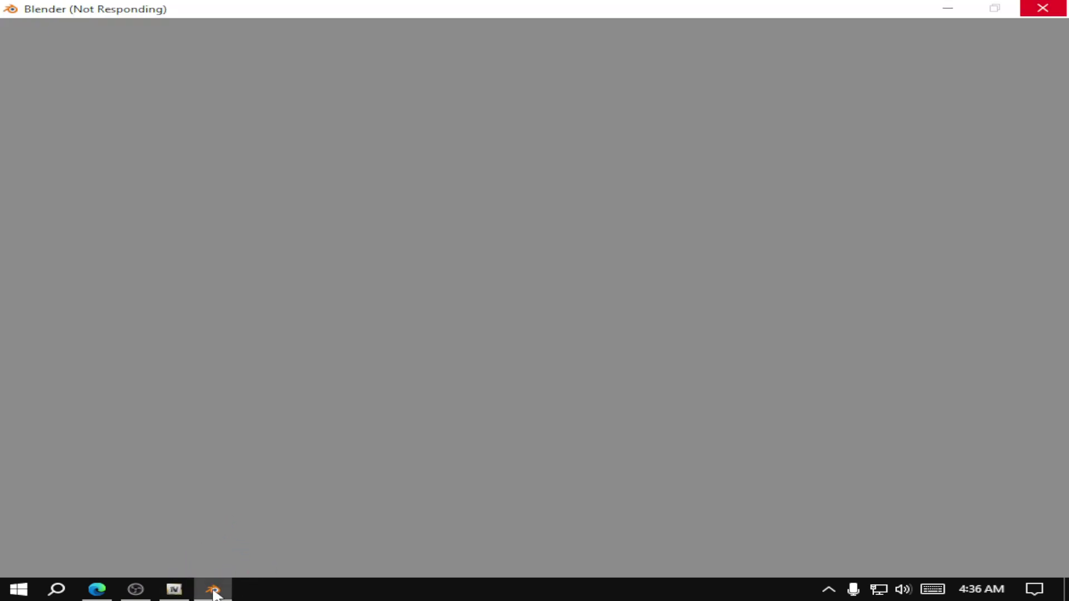
left_click_drag(216, 595, 182, 591)
mouse_move(224, 593)
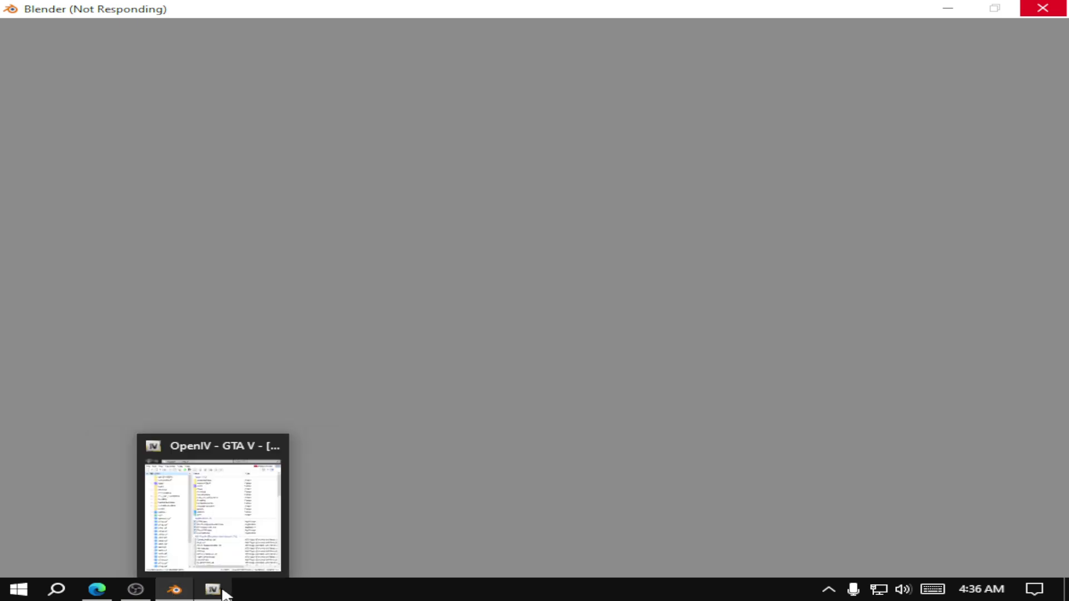
Step: Search Windows for "zmo" and launch ZModeler
left_click(56, 589)
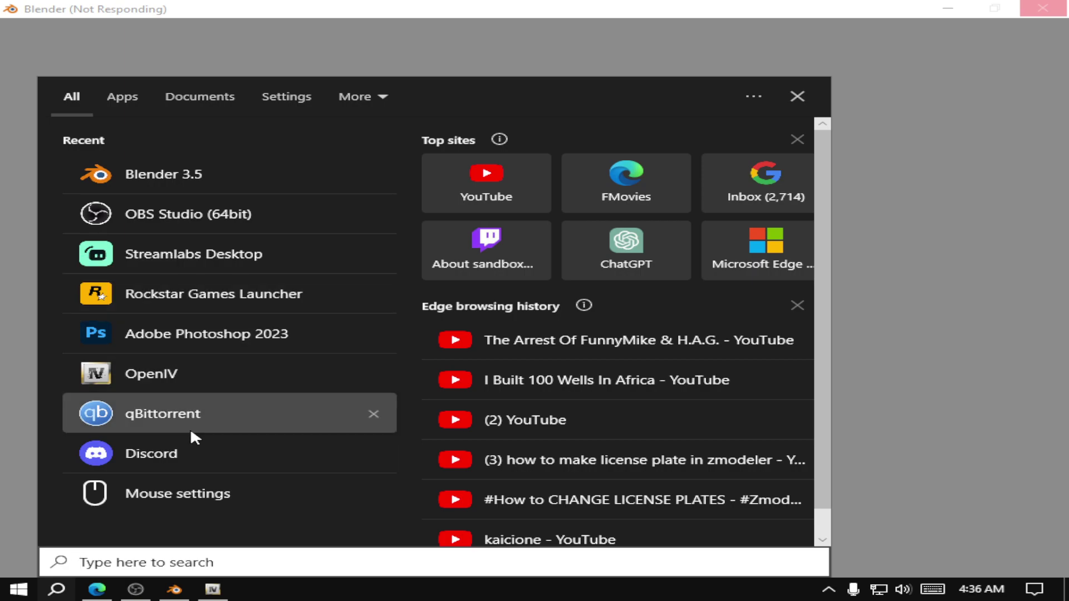
type("zmo")
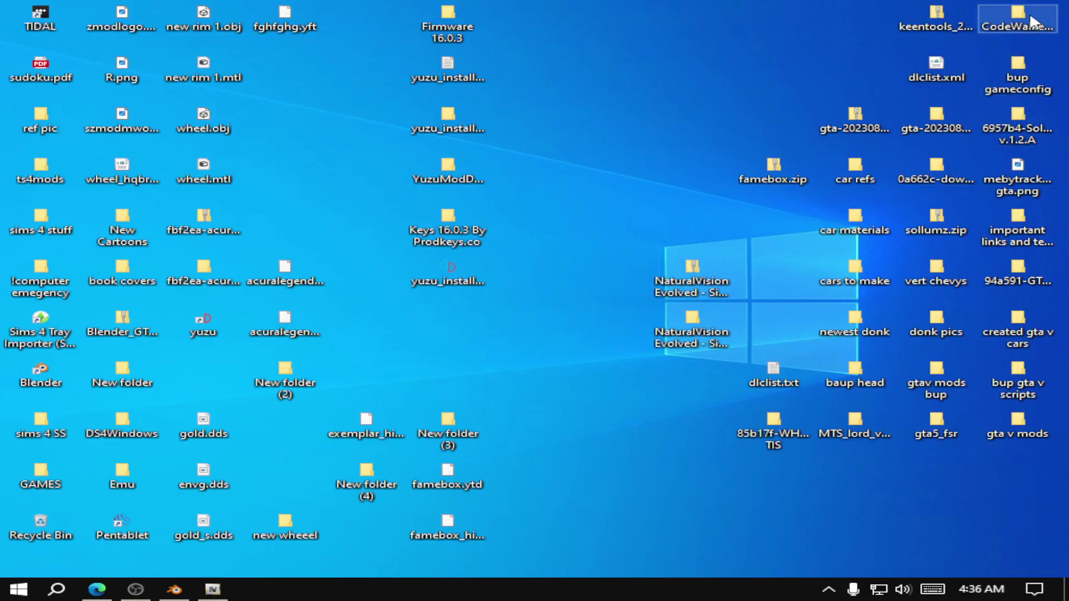
Step: Launch CodeWalker RPF Explorer from the CodeWalker30_dev44 folder on the desktop and reposition its window
double_click(1030, 22)
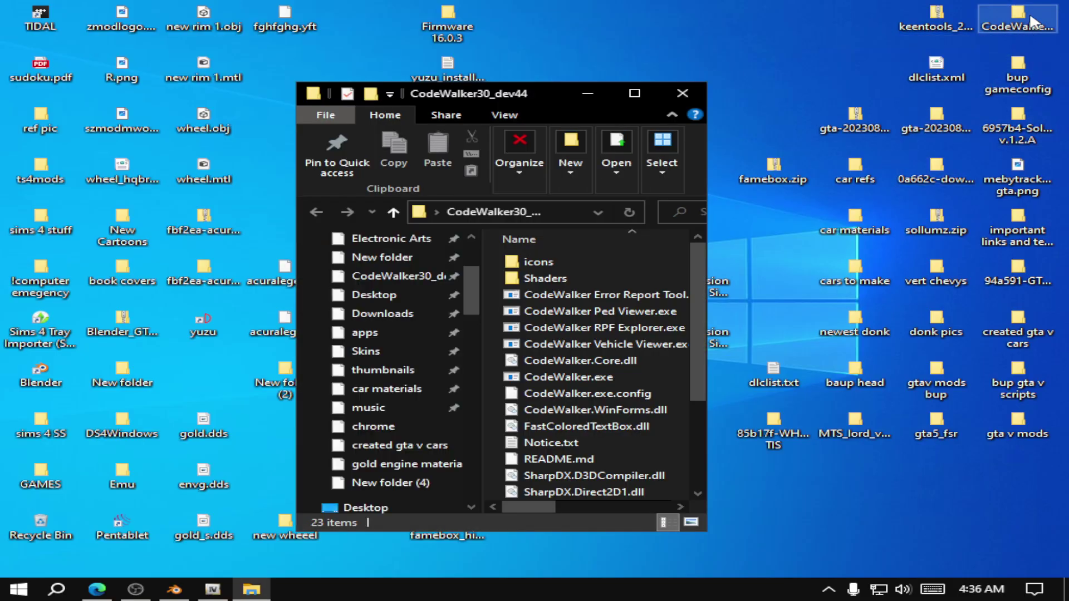
double_click(606, 329)
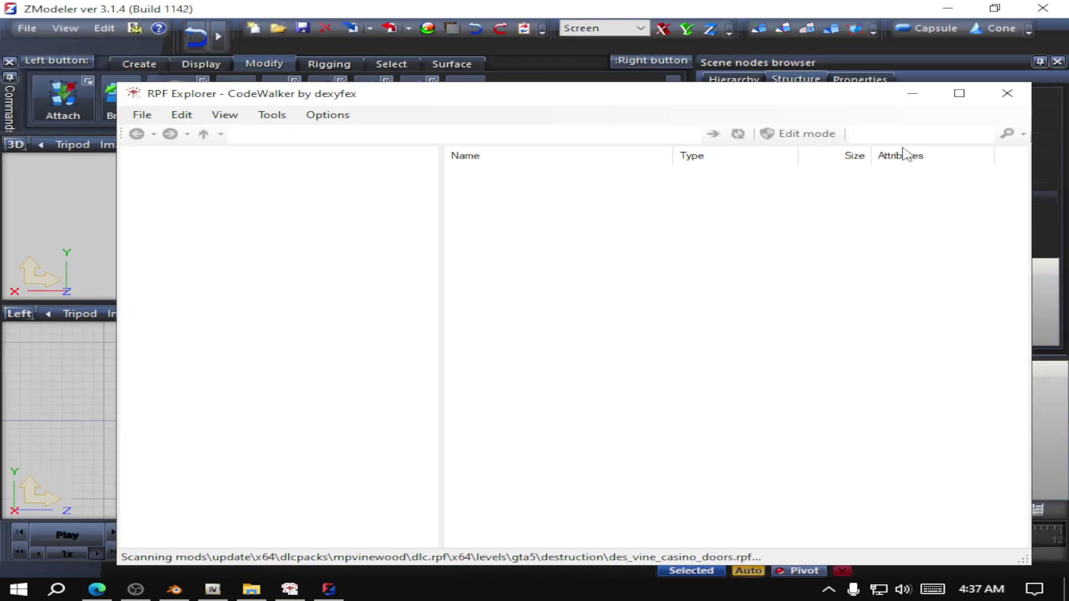
left_click_drag(772, 105, 719, 69)
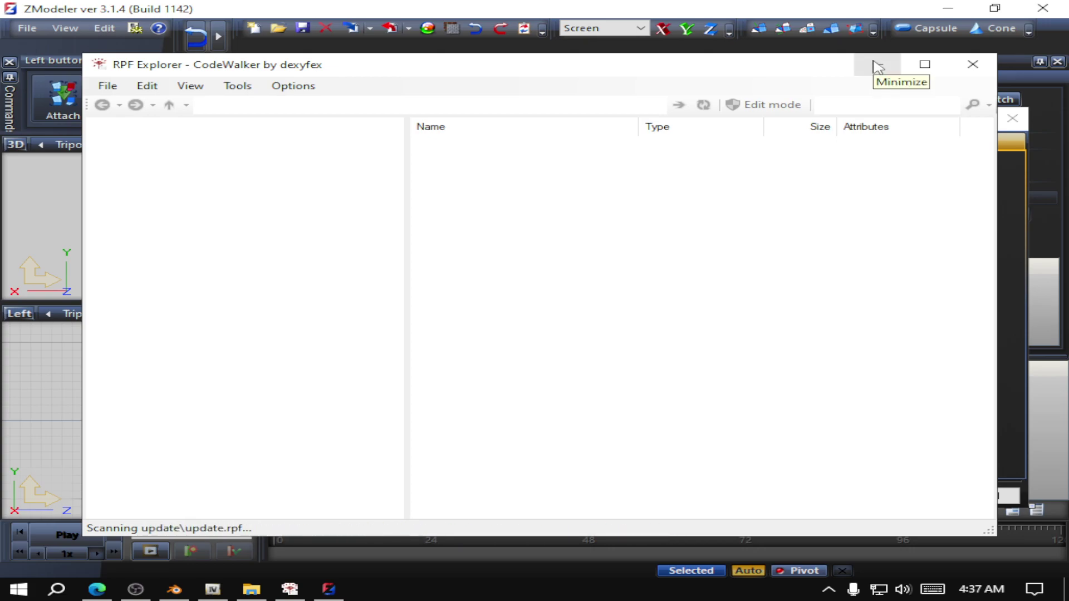
mouse_move(745, 66)
left_mouse_down()
mouse_move(735, 83)
mouse_move(748, 128)
mouse_move(738, 76)
left_mouse_up()
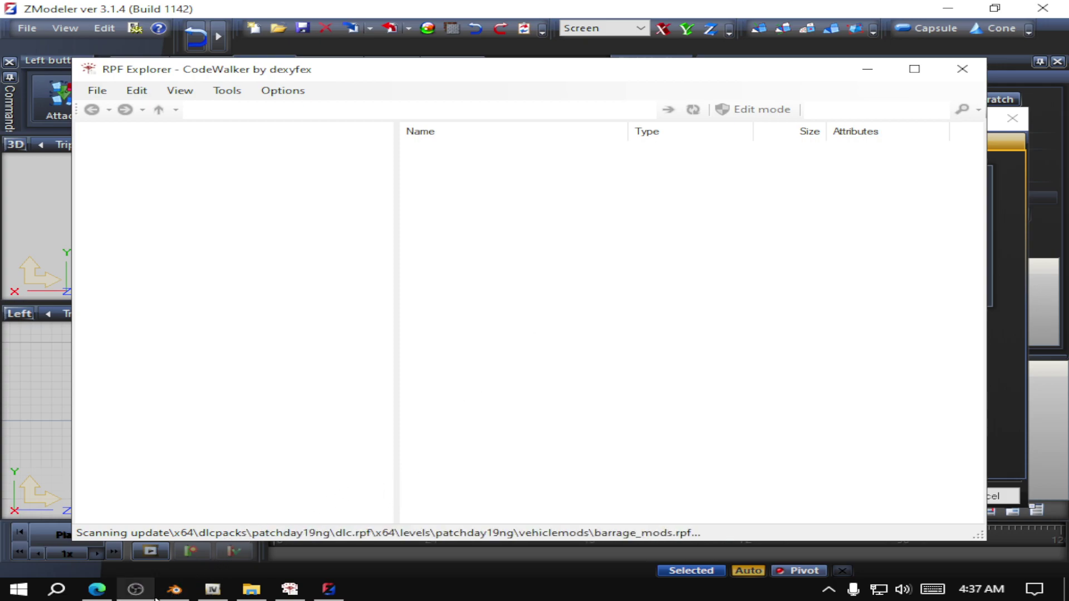
Step: Switch to OpenIV, enable edit mode and open the mods/update/x64/dlcpacks folder
left_click(212, 590)
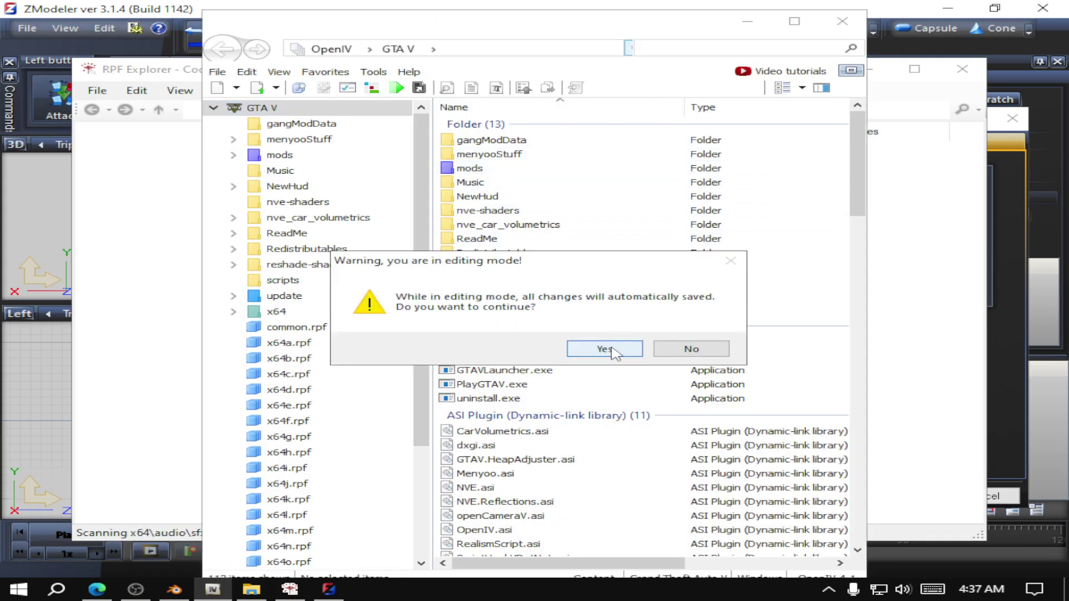
left_click(611, 348)
left_click(518, 170)
double_click(519, 169)
double_click(511, 143)
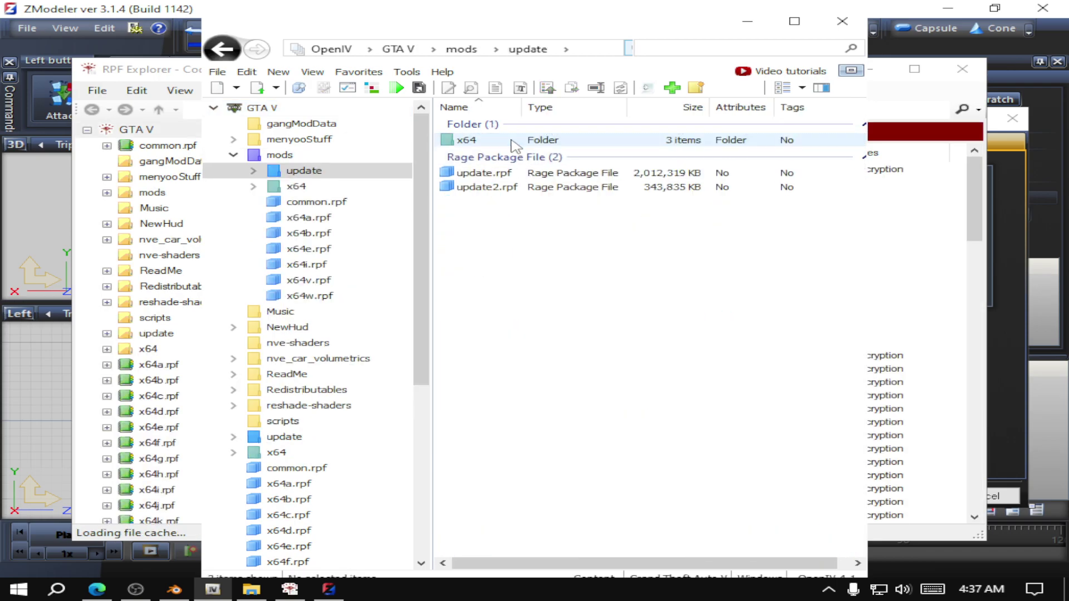
double_click(514, 143)
double_click(515, 158)
Step: Open the levels folder inside the x64 folder of the urbanrimpack add-on's dlc.rpf
scroll(515, 323, "down", 20)
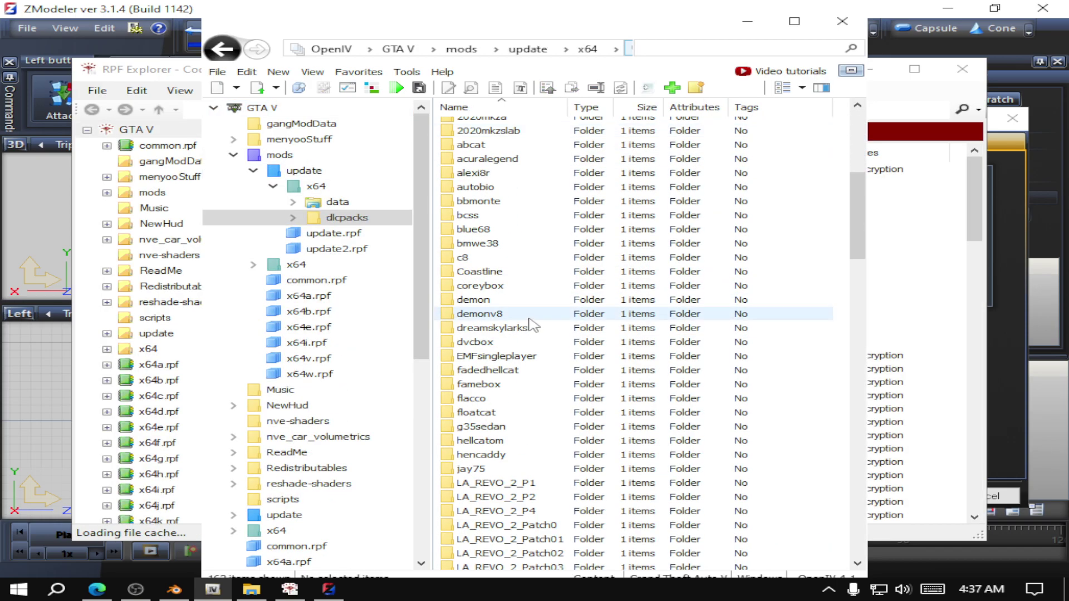
scroll(518, 397, "down", 15)
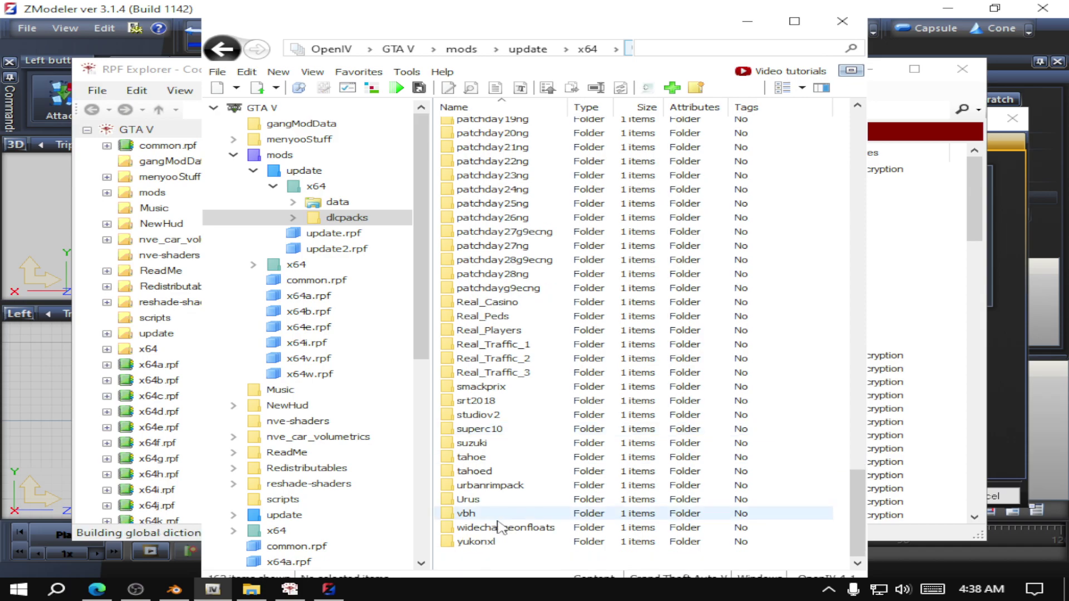
double_click(502, 487)
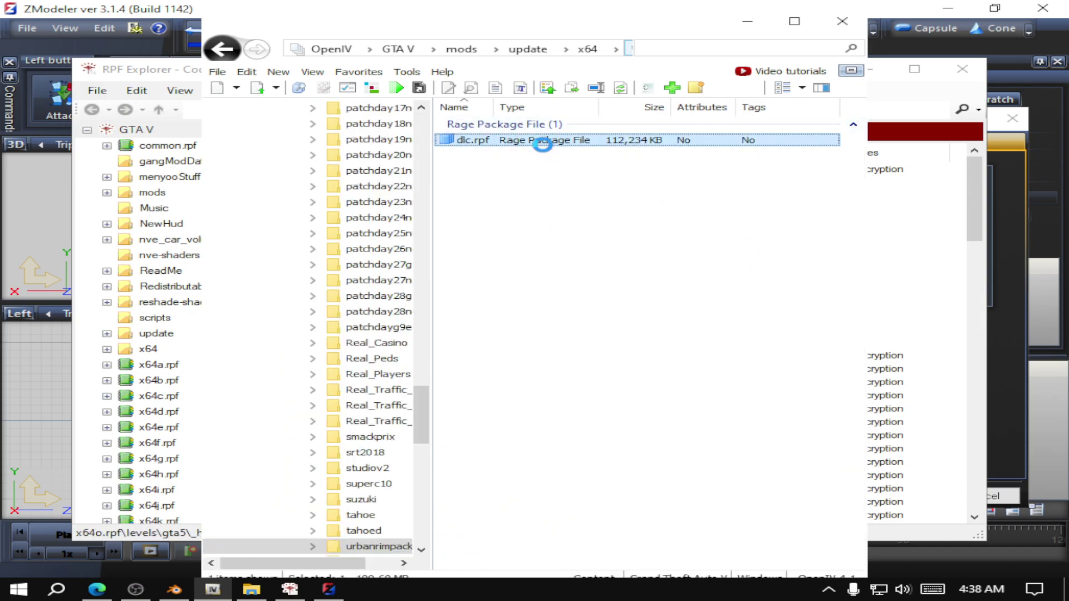
double_click(542, 141)
left_click(536, 155)
double_click(536, 158)
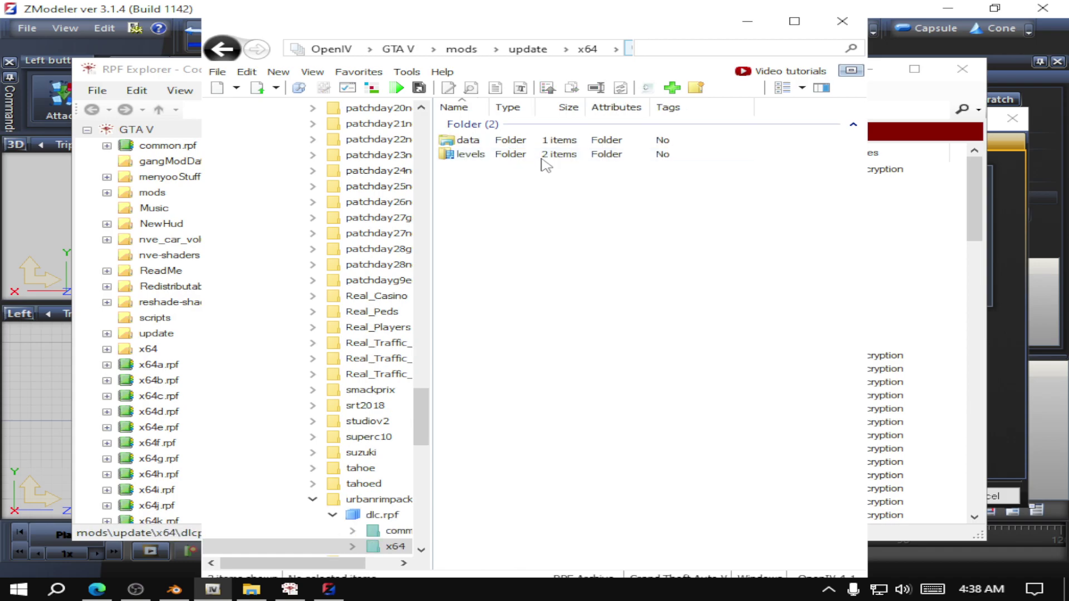
double_click(540, 154)
double_click(541, 141)
left_click(544, 140)
double_click(546, 140)
left_click(215, 51)
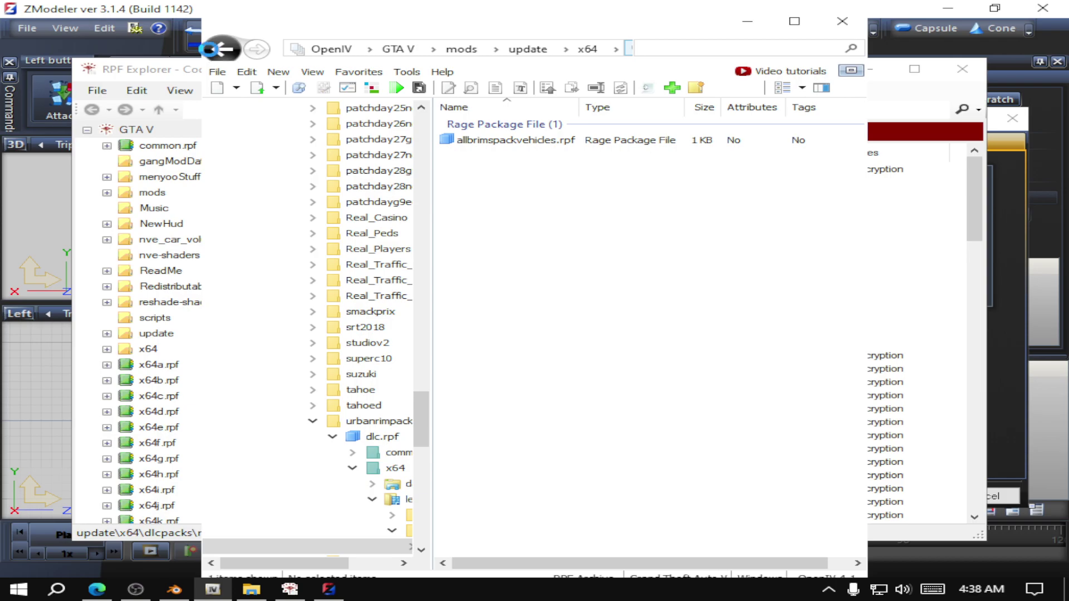
left_click(213, 53)
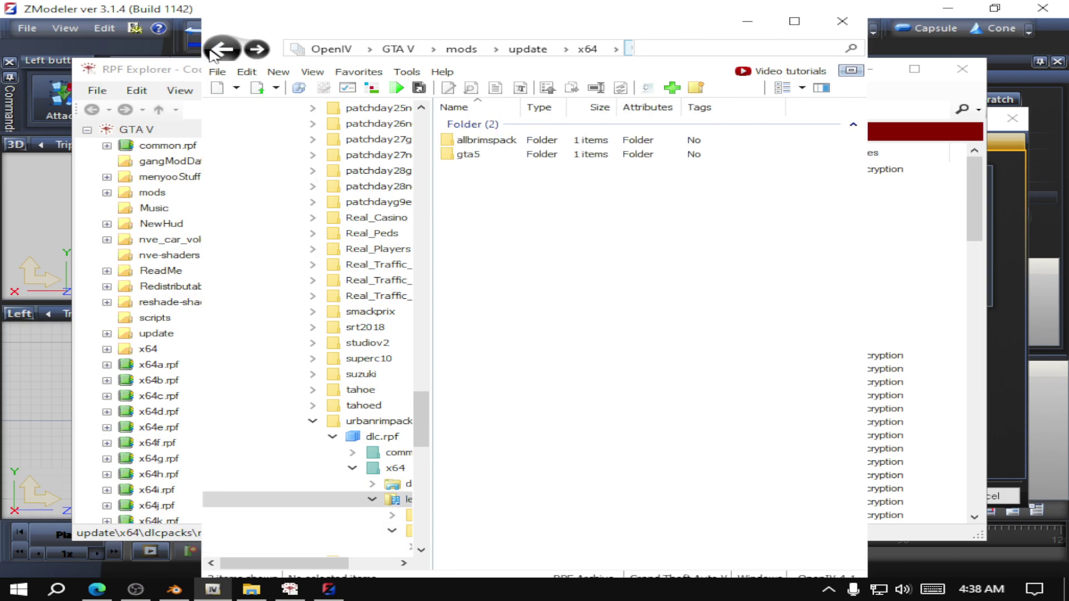
Step: Open the allbrimspack folder and go down to its list of wheel_hqbrims drawable models
double_click(539, 151)
left_click(543, 143)
double_click(542, 142)
double_click(541, 141)
Step: Preview the wheel_hqbrimsspt_36.ydr and wheel_hqbrimsspt_37.ydr rims in the Model Viewer, rotating each to inspect its face
scroll(596, 299, "down", 7)
scroll(593, 299, "down", 1)
double_click(577, 272)
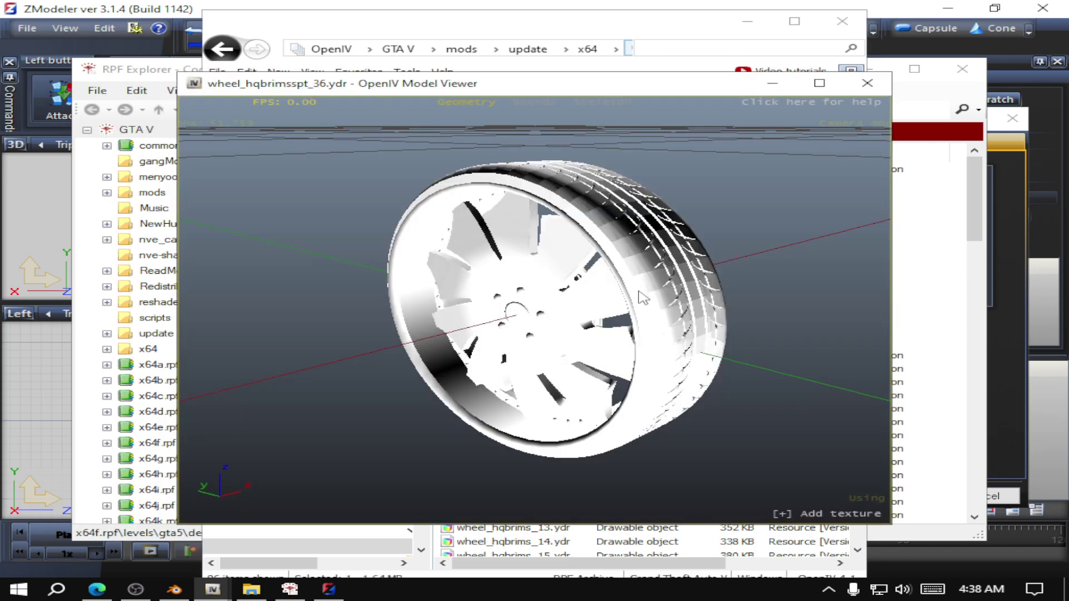
left_click_drag(579, 267, 799, 220)
left_click(848, 89)
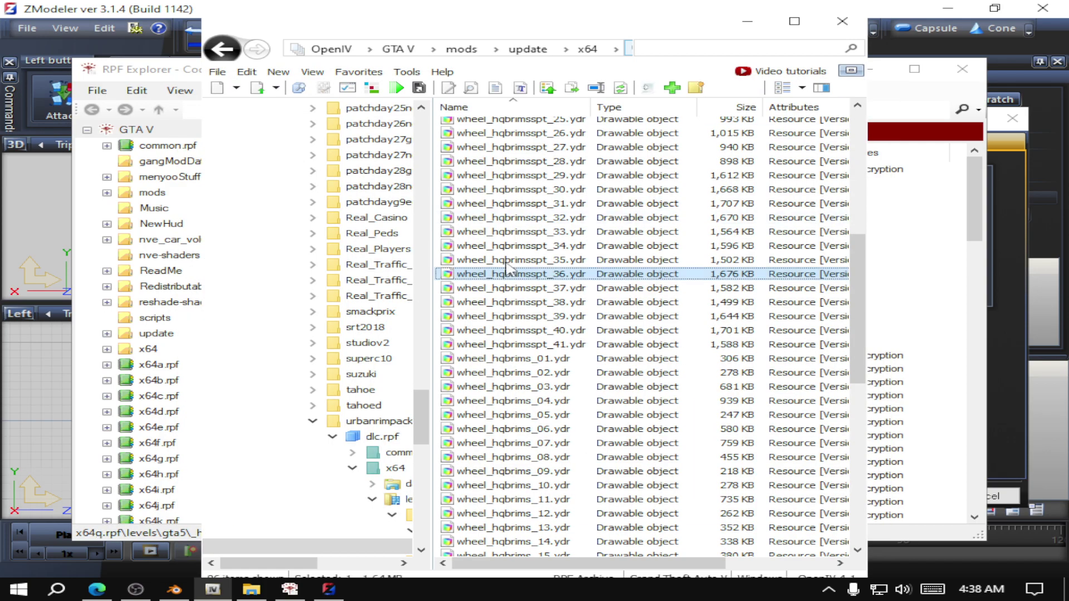
double_click(543, 288)
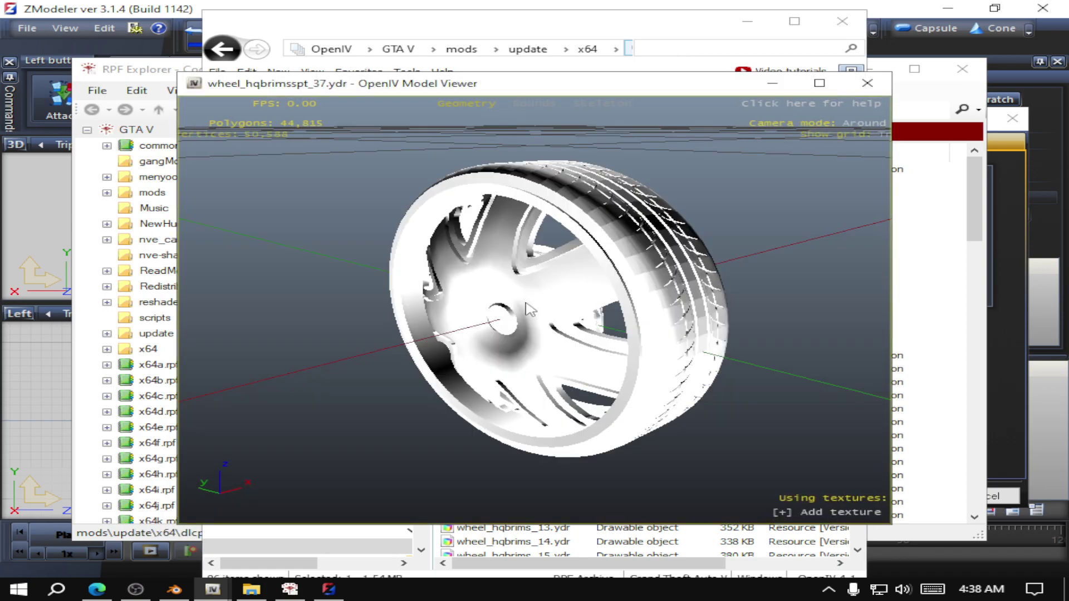
left_click_drag(566, 262, 816, 245)
left_click(869, 88)
Step: Preview the wheel_hqbrimsspt_38.ydr and wheel_hqbrimsspt_39.ydr rims in the Model Viewer
double_click(571, 301)
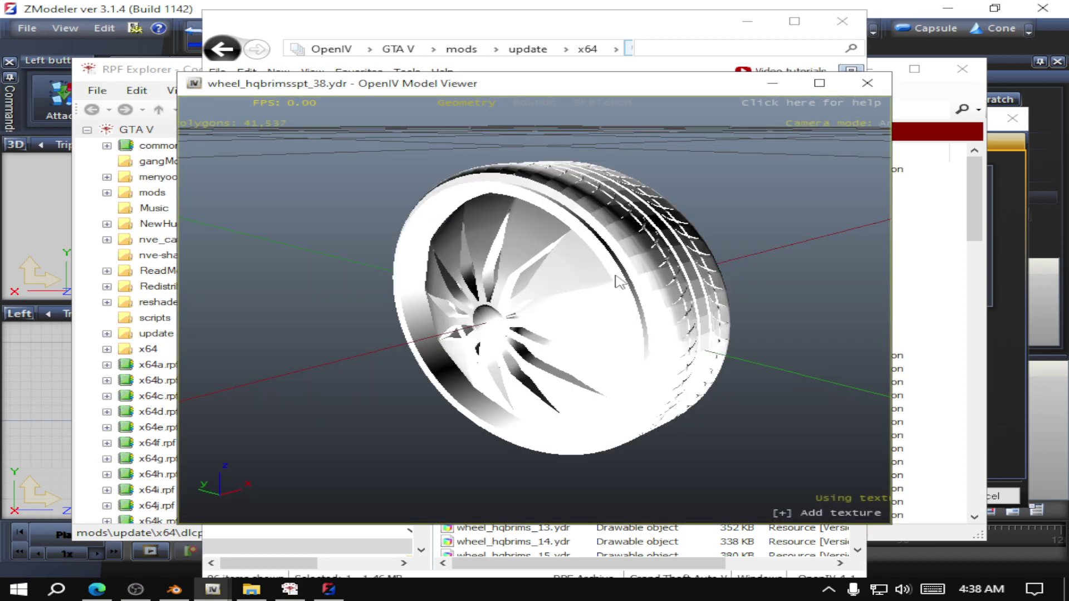
left_click_drag(624, 273, 807, 153)
left_click(868, 88)
left_click(523, 322)
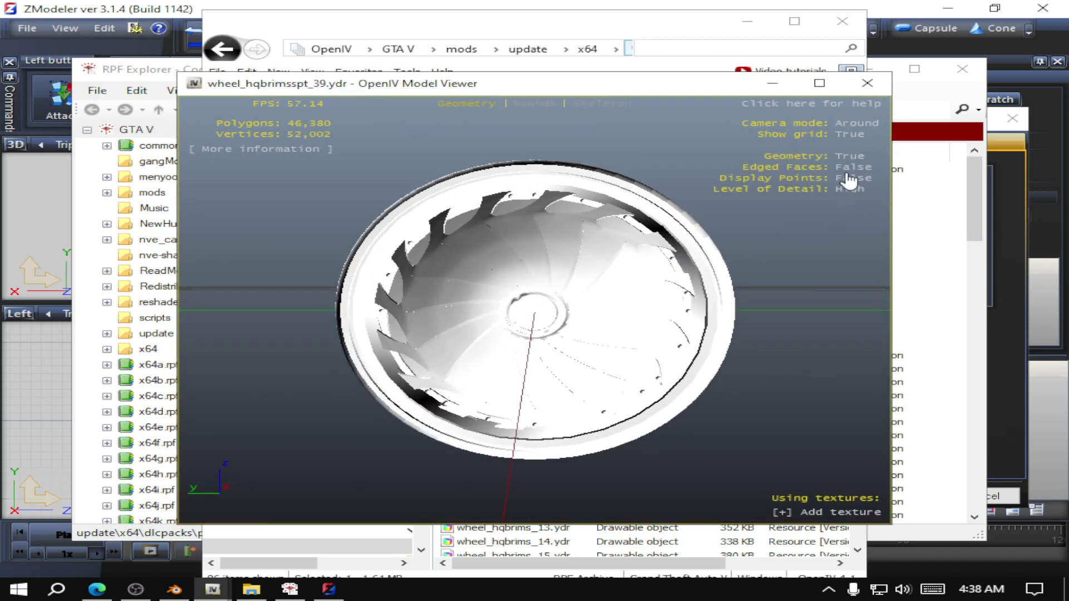
left_click(866, 83)
Step: Preview the wheel_hqbrimsspt_40.ydr and wheel_hqbrimsspt_41.ydr rims in the Model Viewer
key("Down")
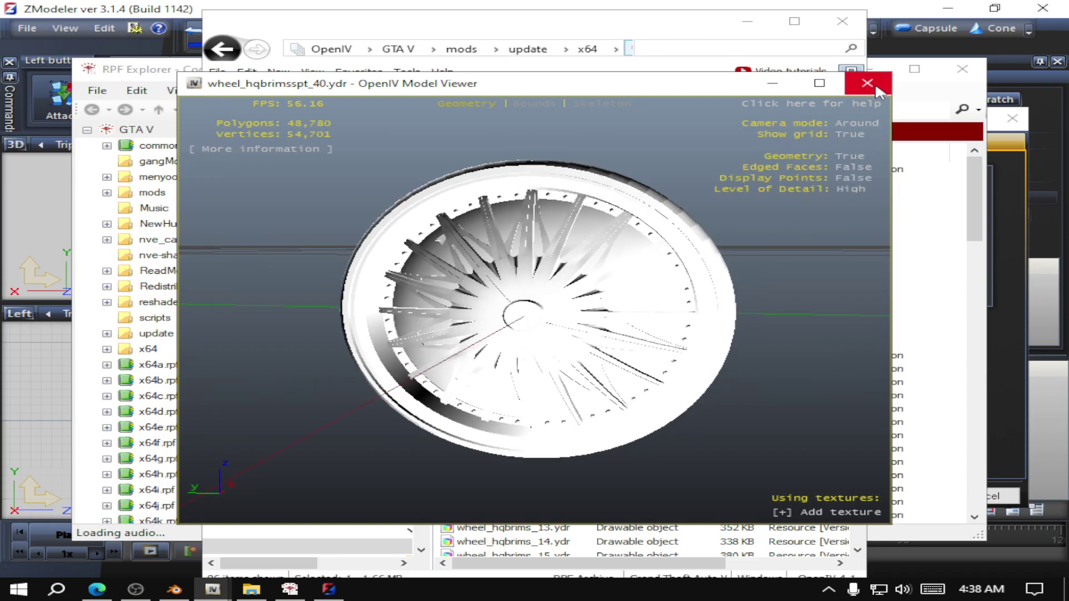
left_click(874, 82)
double_click(557, 345)
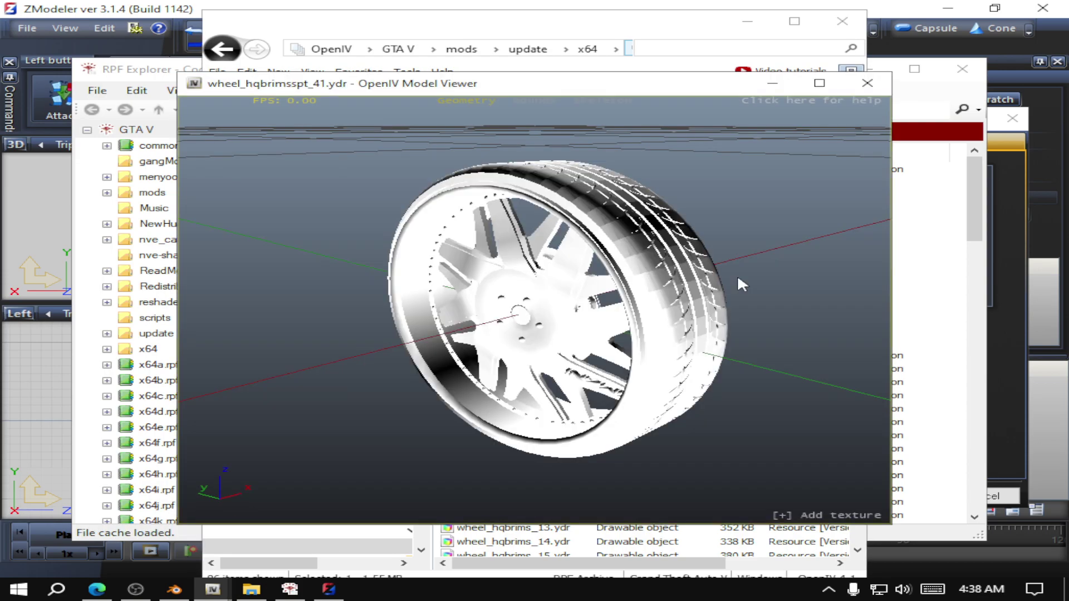
left_click_drag(737, 274, 822, 249)
left_click(869, 83)
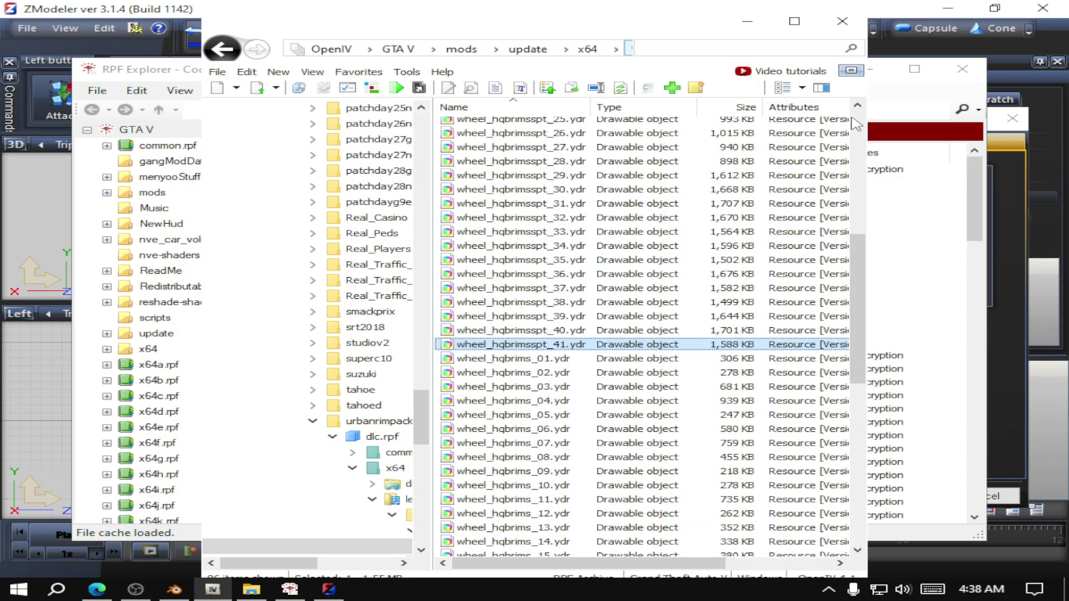
Step: Preview the wheel_hqbrims_01.ydr, wheel_hqbrims_02.ydr and wheel_hqbrims_03.ydr rims in the Model Viewer
double_click(563, 358)
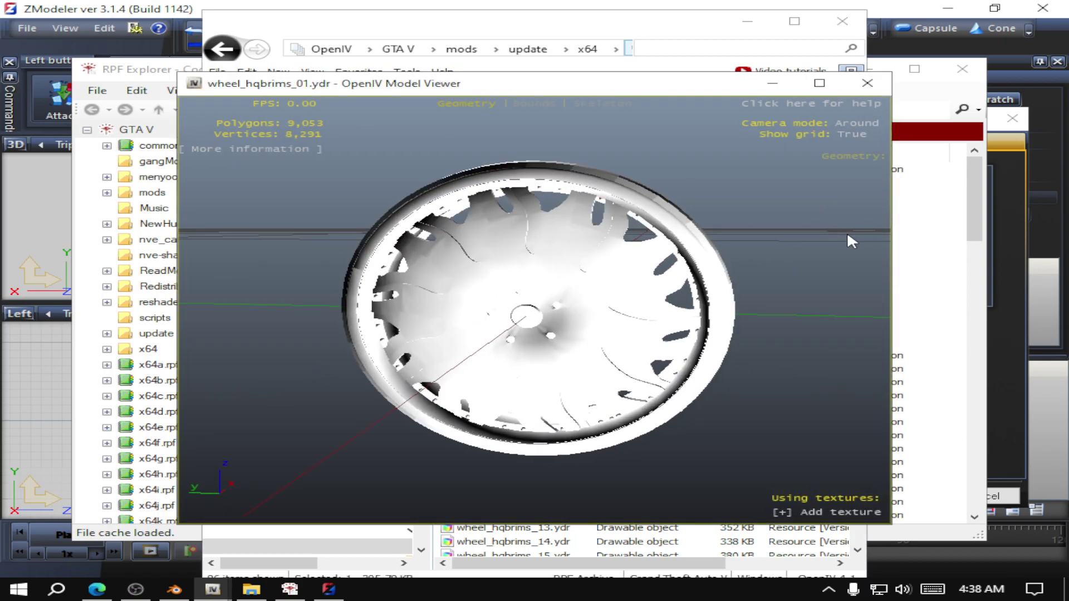
left_click(867, 83)
double_click(557, 372)
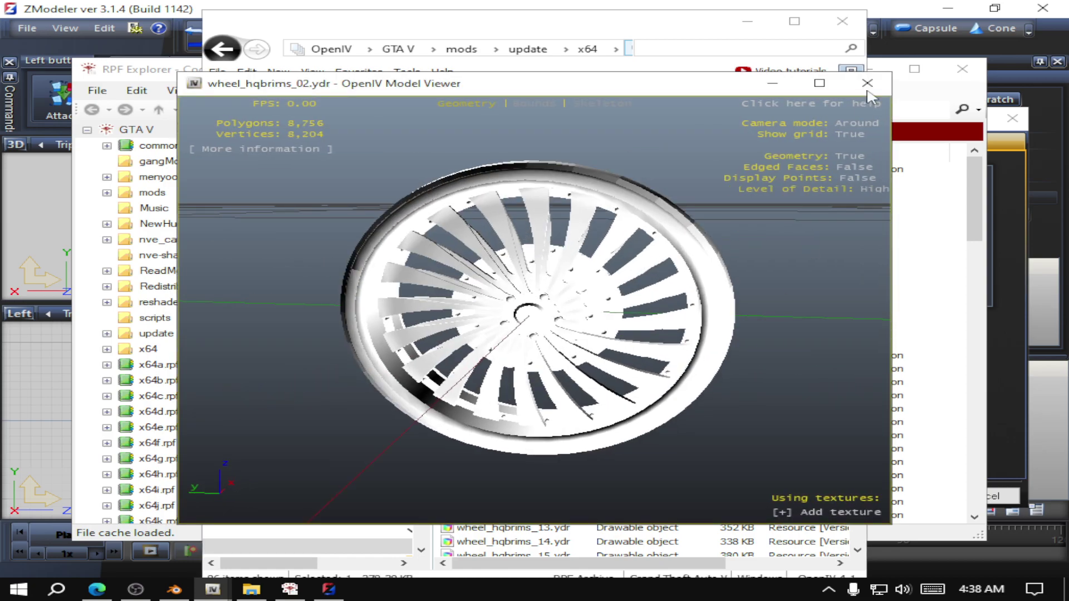
key("Escape")
double_click(599, 384)
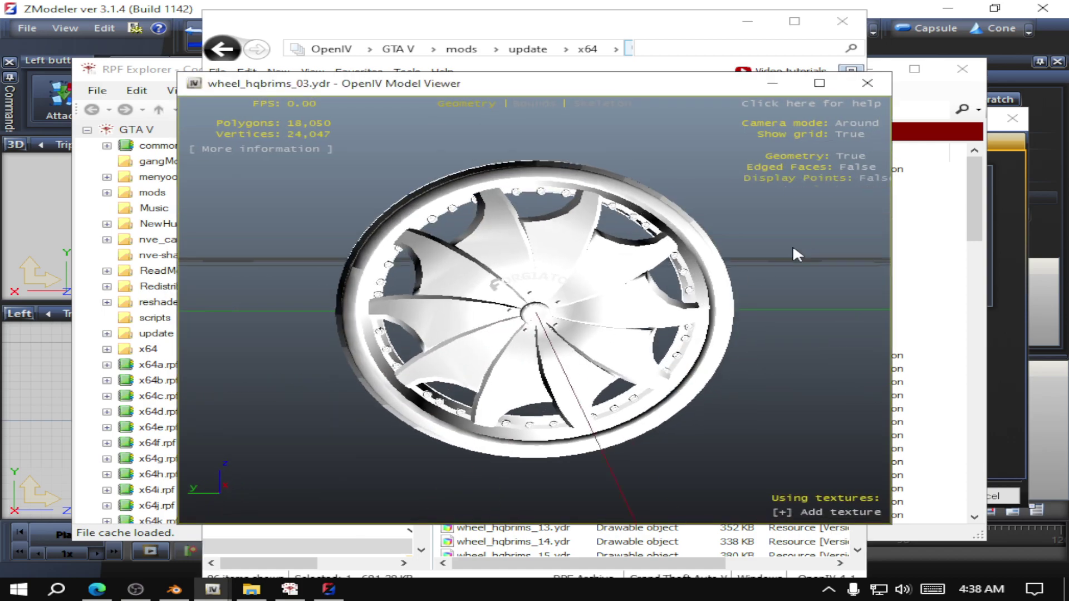
Step: Close the Model Viewer preview and extract wheel_hqbrims_03.ydr from OpenIV to the desktop
left_click_drag(840, 109, 585, 266)
left_click(867, 83)
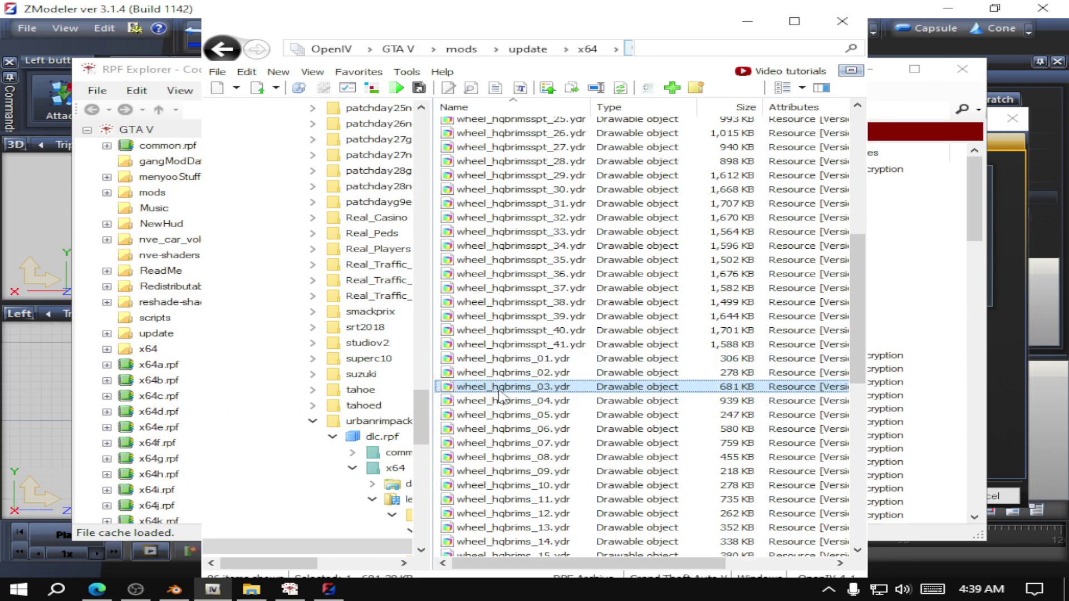
left_click_drag(507, 388, 634, 510)
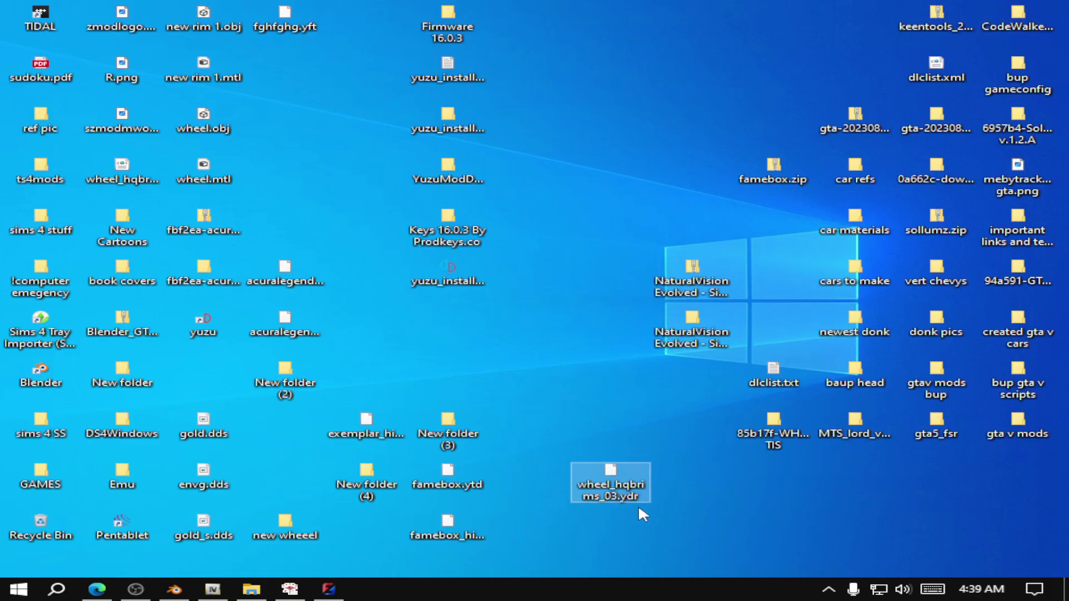
Step: Switch to CodeWalker's RPF Explorer, open the mods folder and add wheel_hqbrims_03.ydr from the desktop
left_click(289, 590)
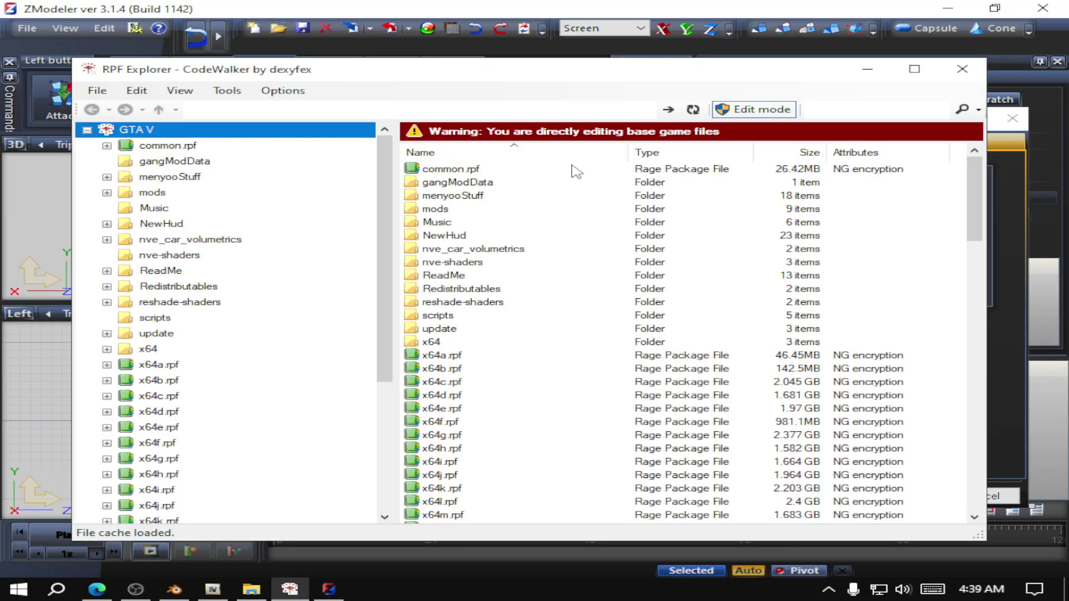
left_click_drag(746, 72, 777, 34)
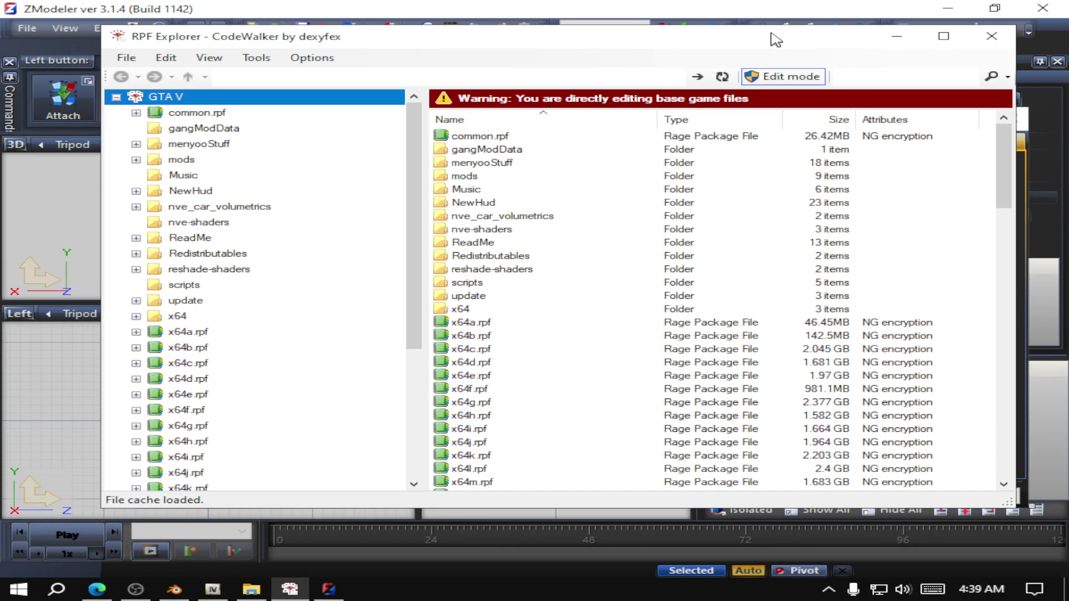
double_click(466, 172)
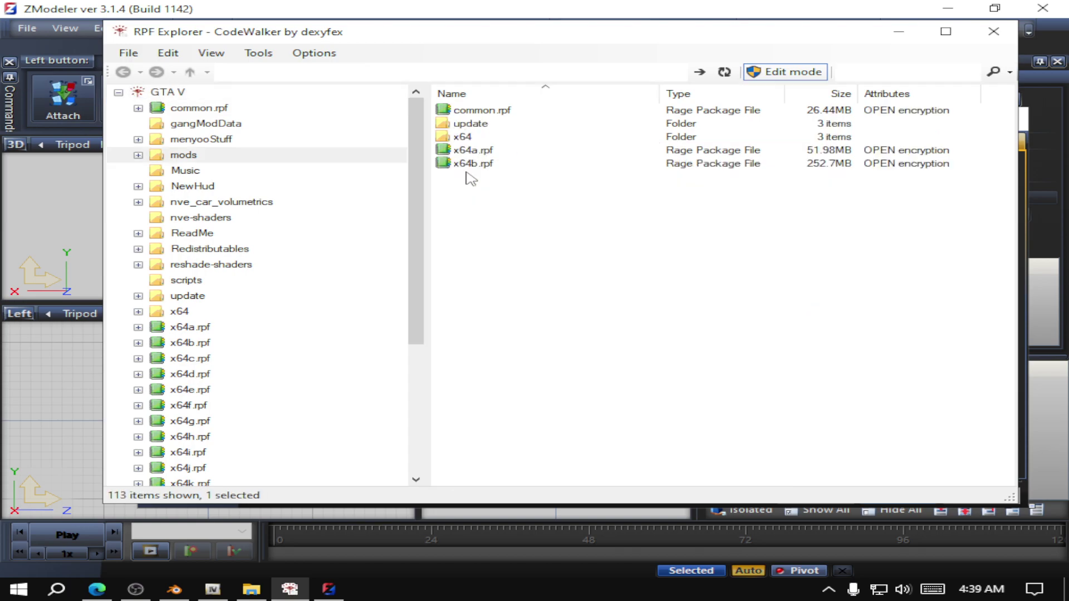
left_click(1065, 589)
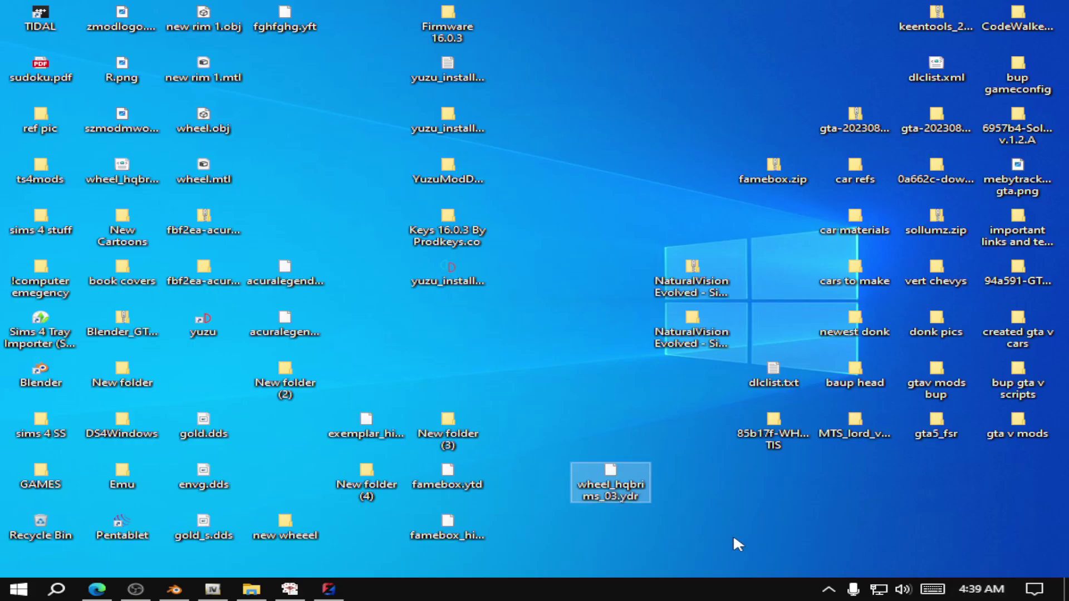
left_click_drag(609, 489, 565, 311)
Step: Export wheel_hqbrims_03.ydr as XML to the Desktop folder
right_click(513, 232)
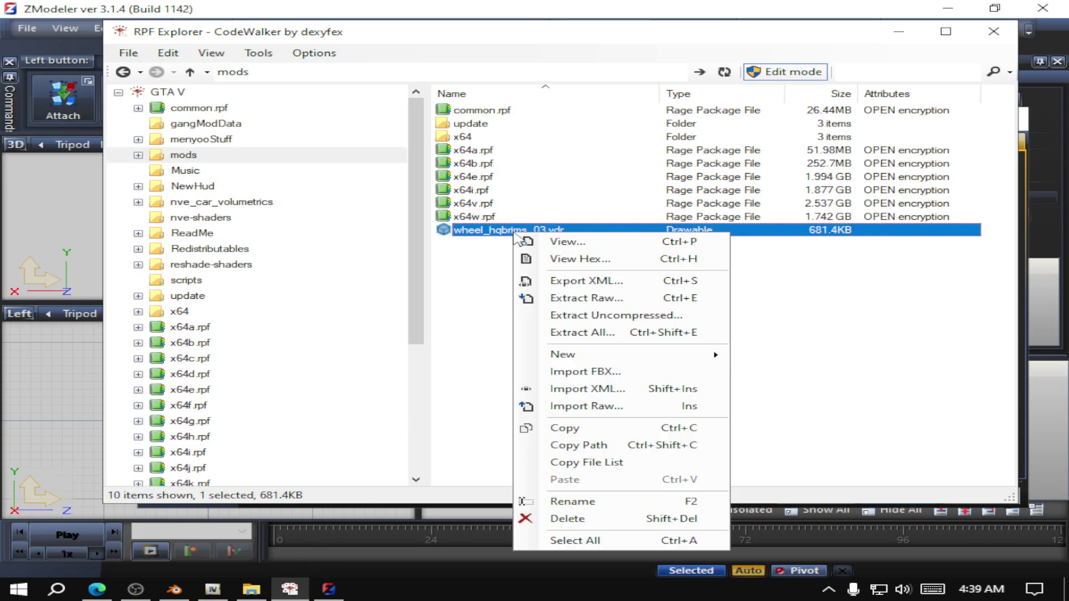
left_click(600, 284)
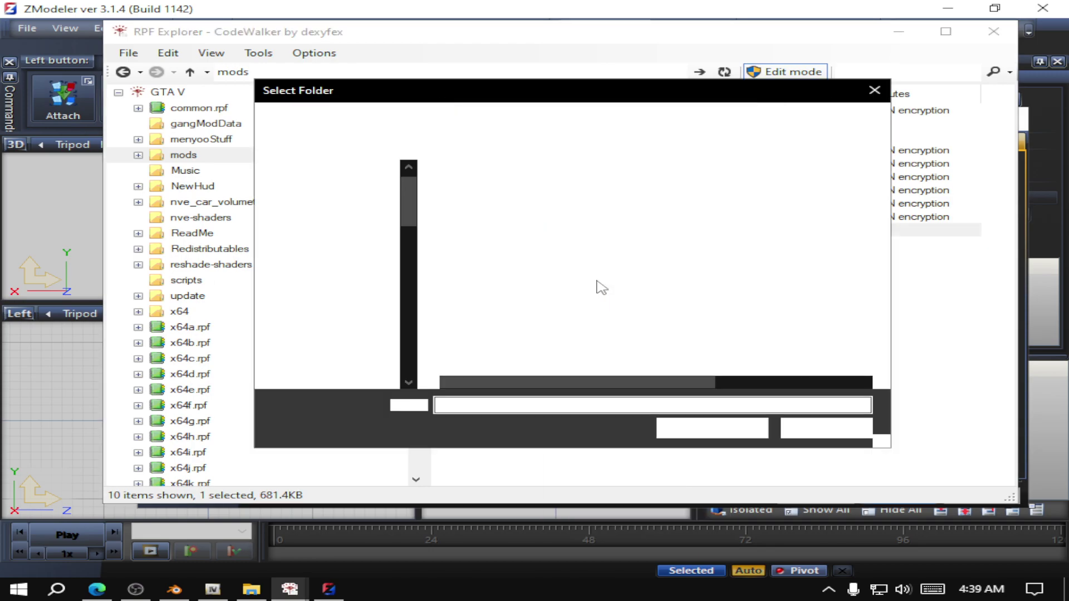
left_click(371, 251)
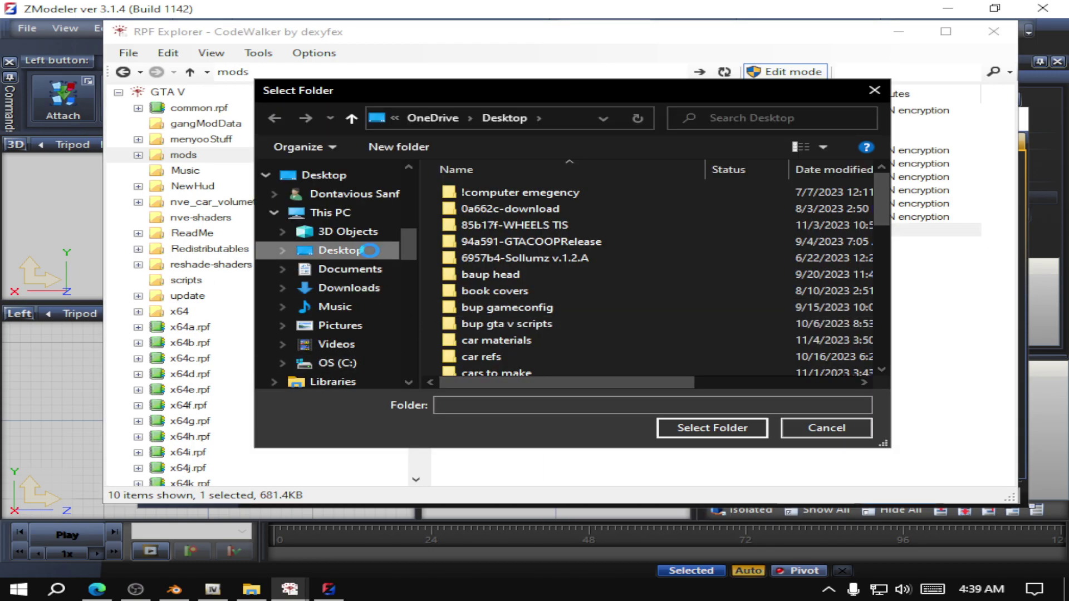
left_click(718, 429)
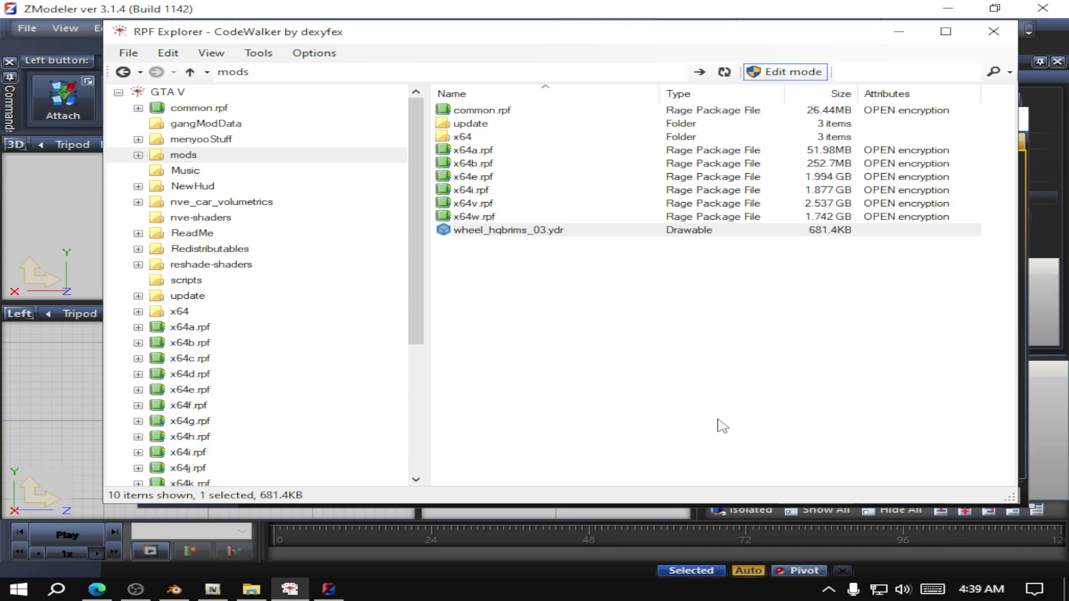
Step: Review the Export XML option for wheel_hqbrims_03.ydr and locate the exported wheel_hqbrims_03.ydr.xml on the desktop
left_click(529, 233)
right_click(530, 231)
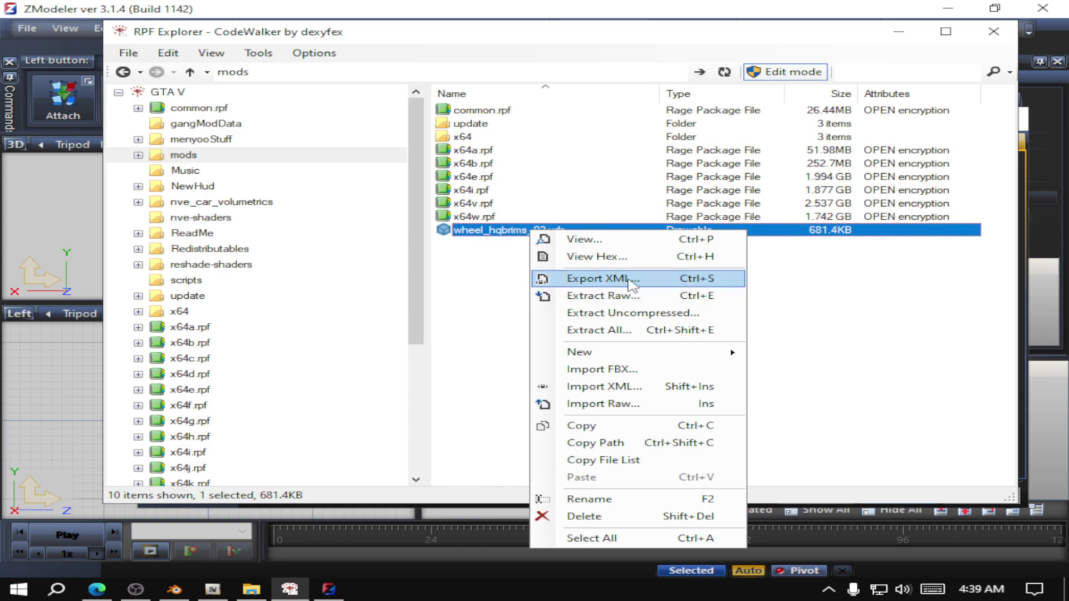
left_click(925, 357)
left_click(1066, 590)
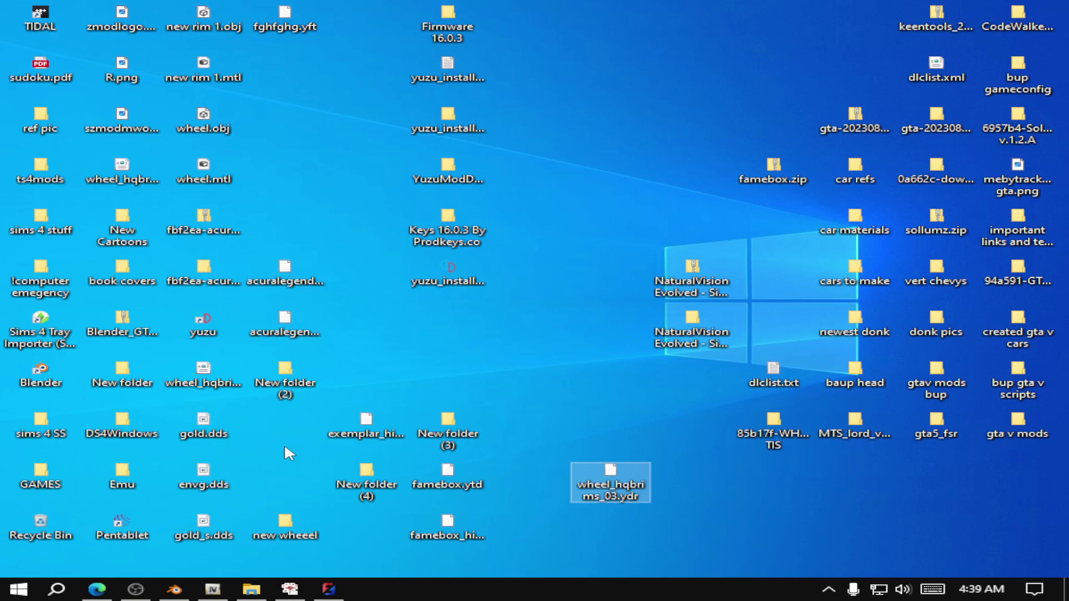
left_click(203, 368)
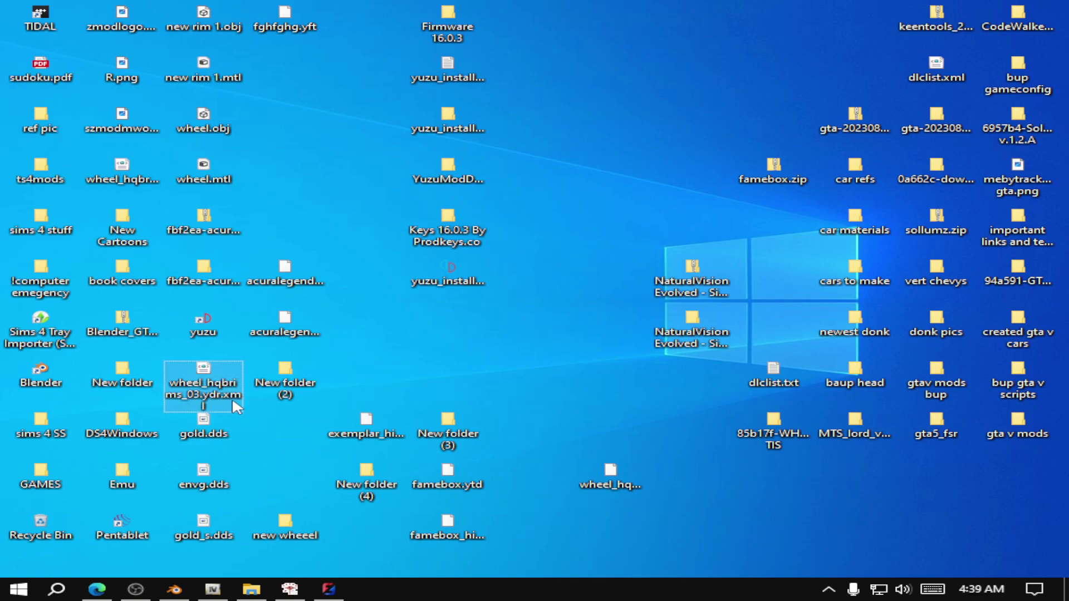
Step: Copy wheel_hqbrims_03.ydr from CodeWalker's mods folder to the desktop, replacing the existing file
left_click(289, 589)
key("super+d")
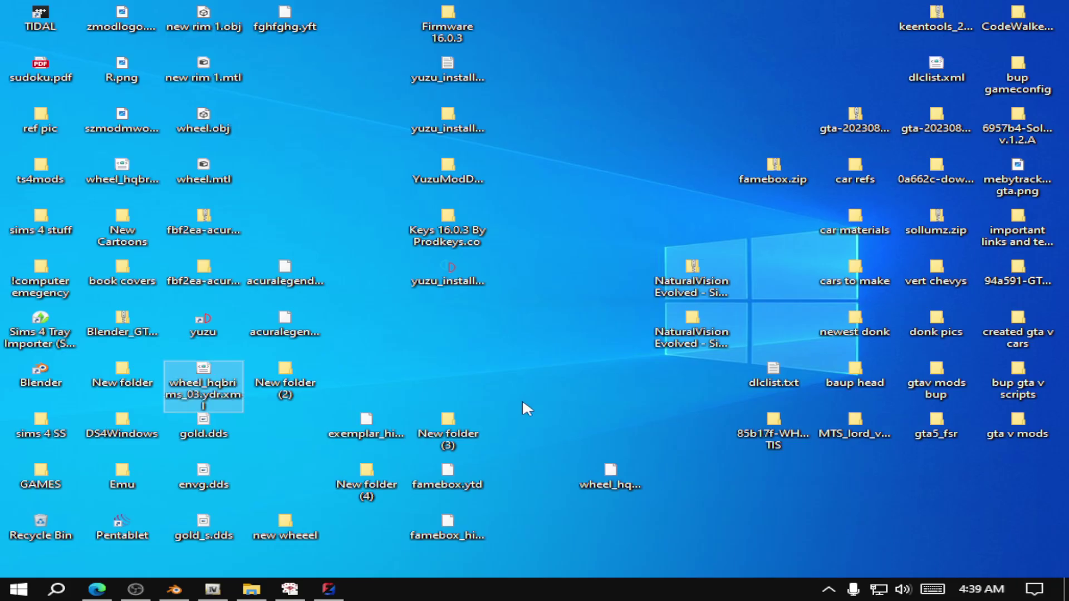
left_click_drag(203, 384, 584, 276)
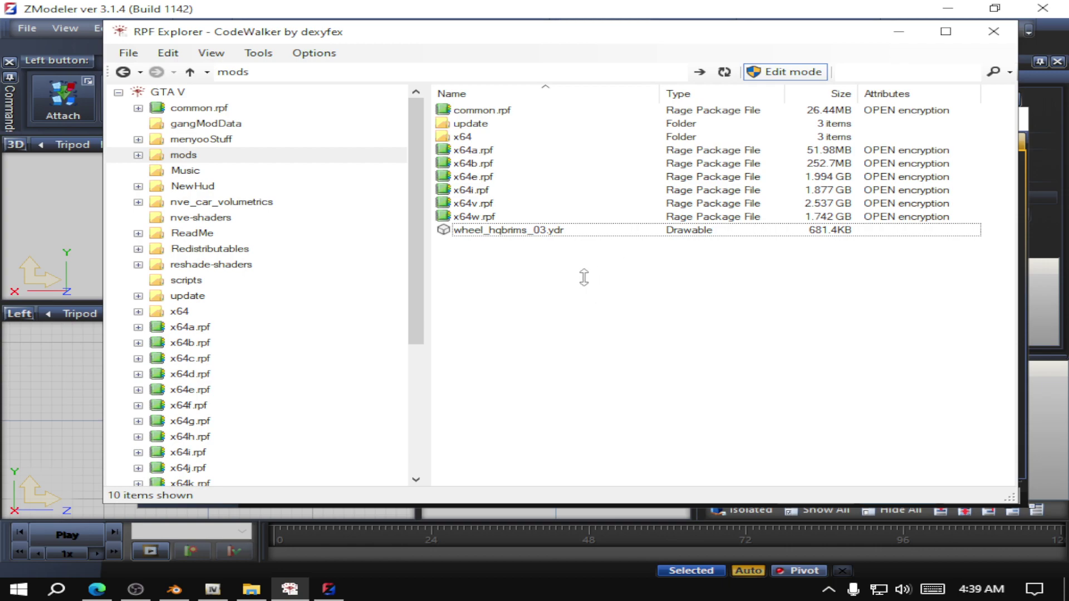
left_click_drag(523, 230, 490, 379)
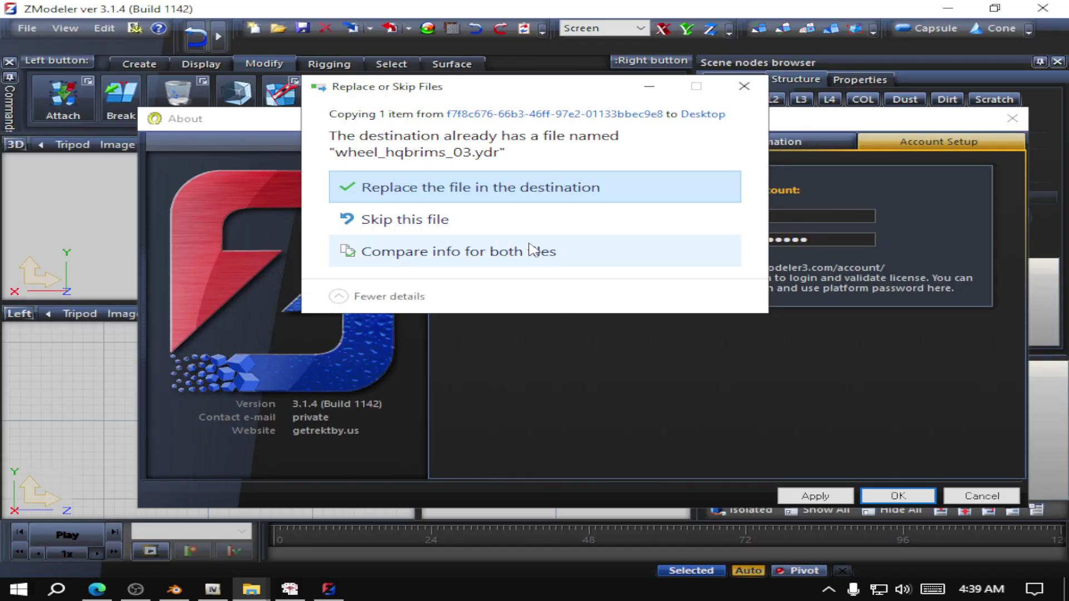
left_click(521, 196)
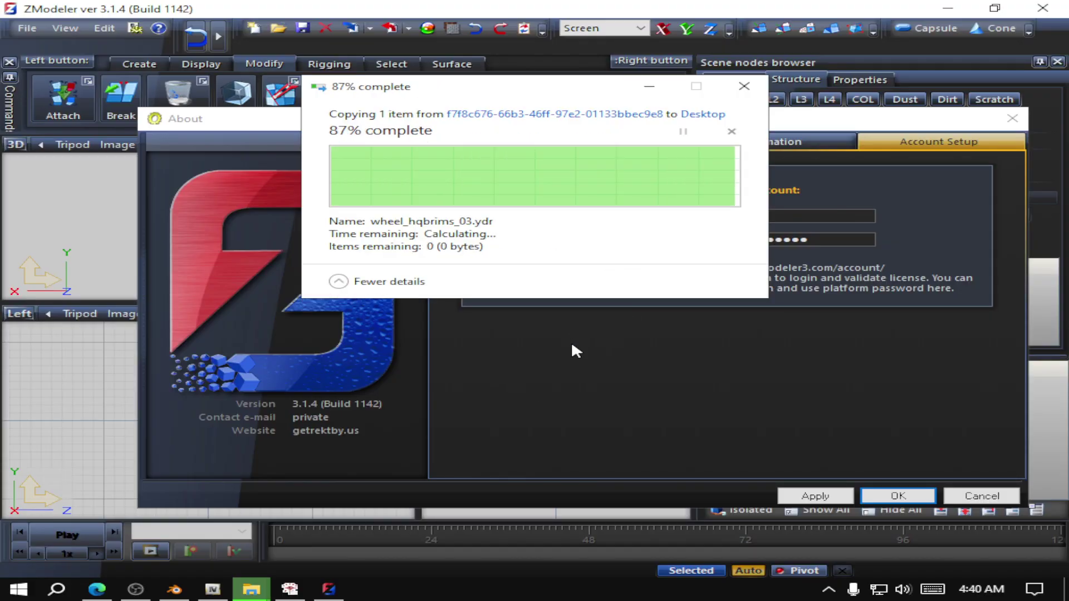
Step: Accept and close ZModeler's About dialog with the account setup
left_click(898, 496)
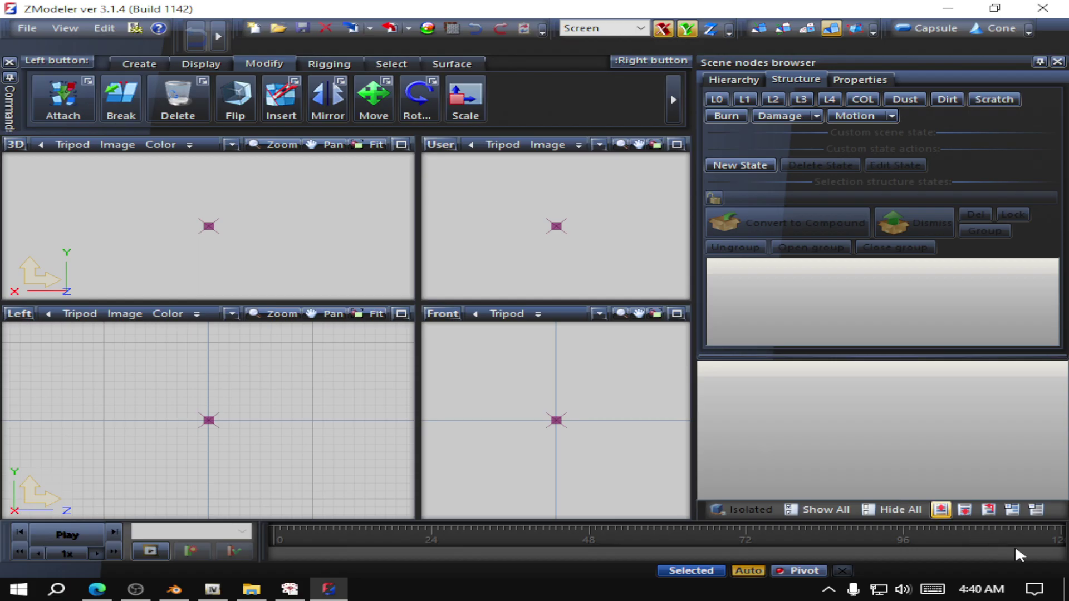
left_click(1066, 590)
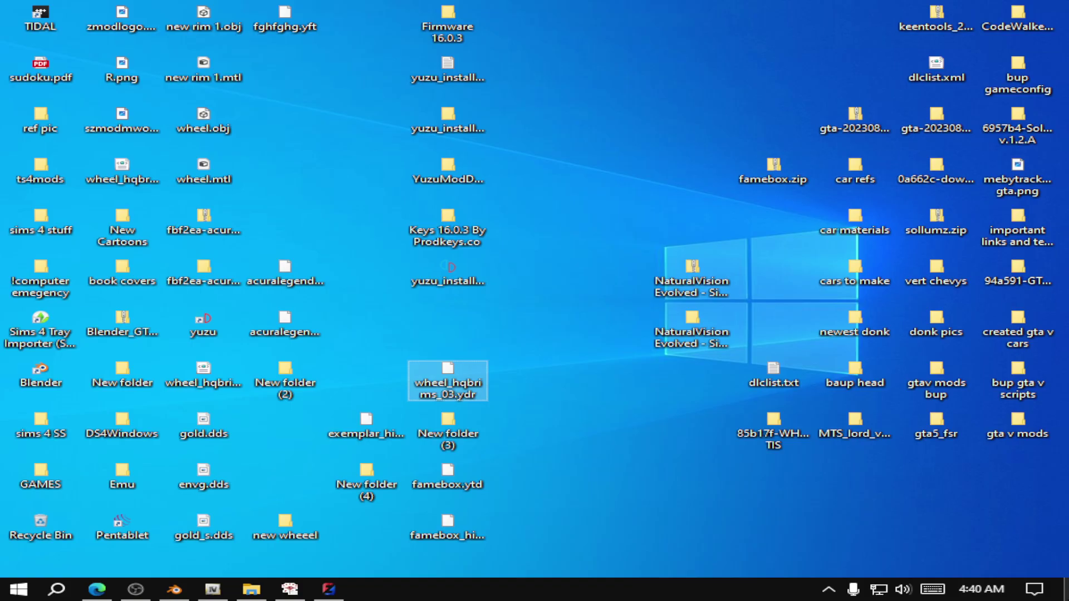
left_click(328, 587)
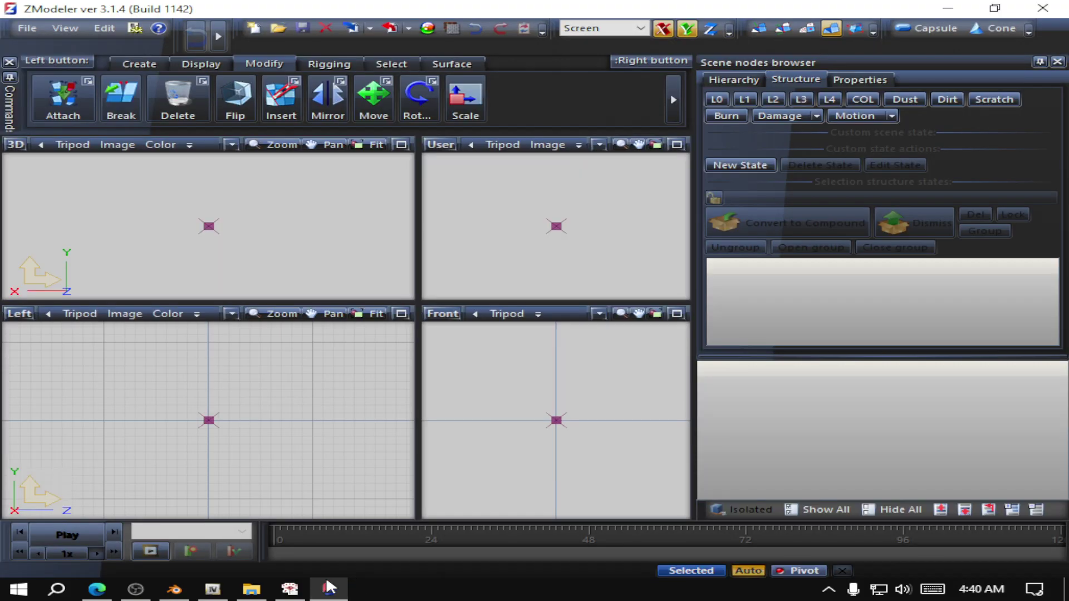
left_click(327, 588)
Step: Switch to Blender, dismiss the splash screen and delete the default camera and cube from the scene
left_click(174, 589)
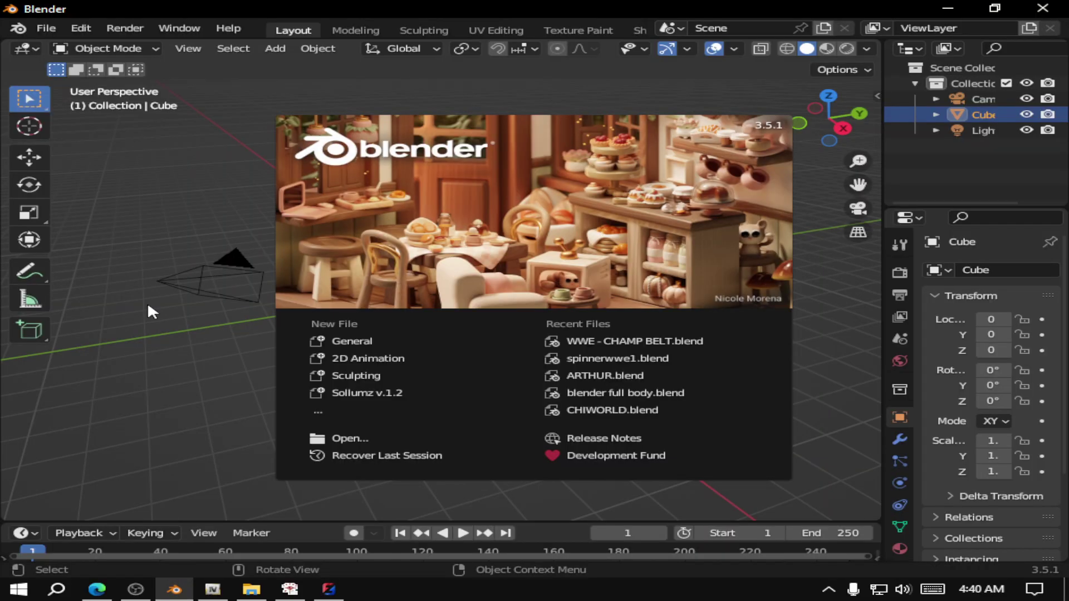
left_click(155, 432)
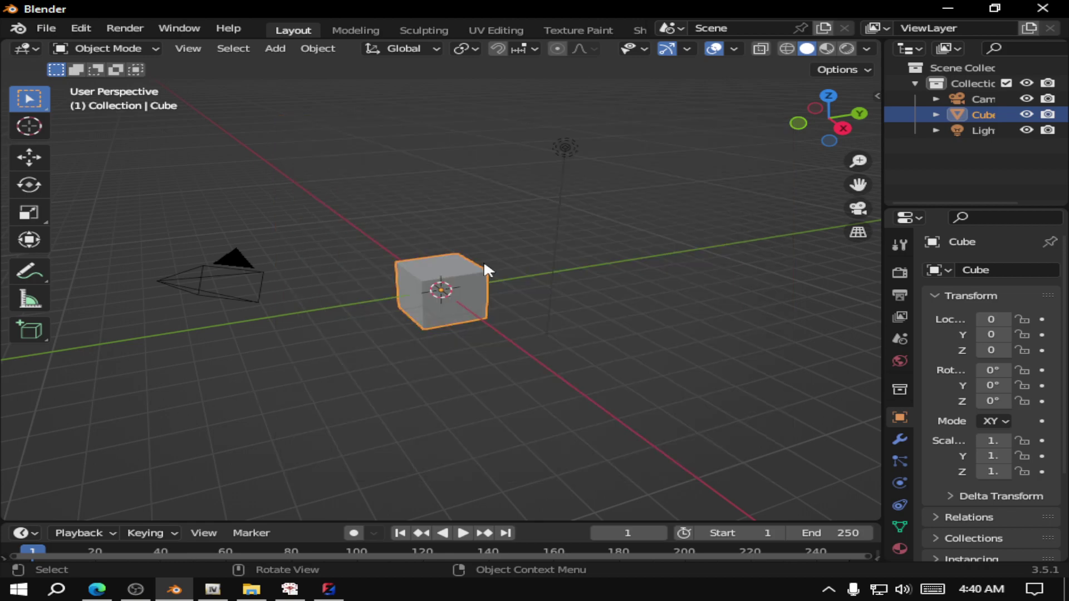
left_click_drag(651, 129, 80, 381)
right_click(339, 273)
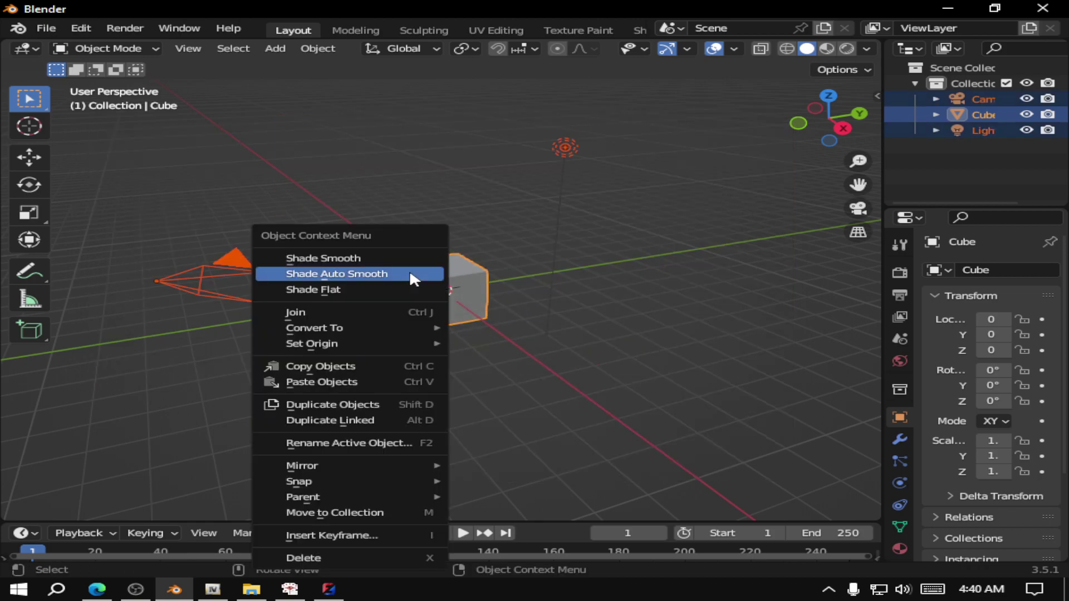
left_click(414, 278)
left_click_drag(476, 355, 208, 261)
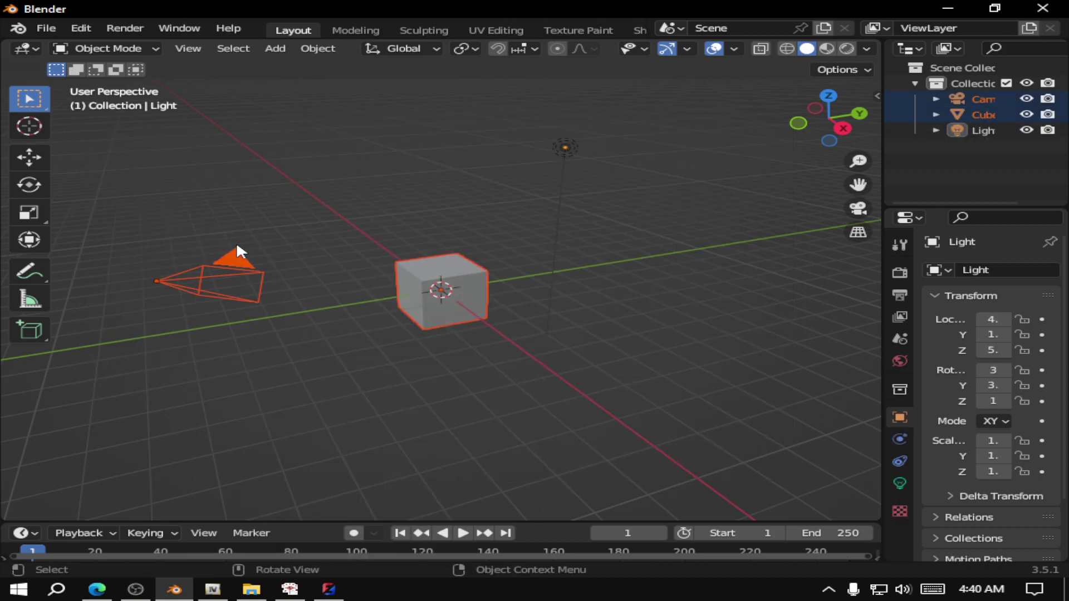
right_click(403, 269)
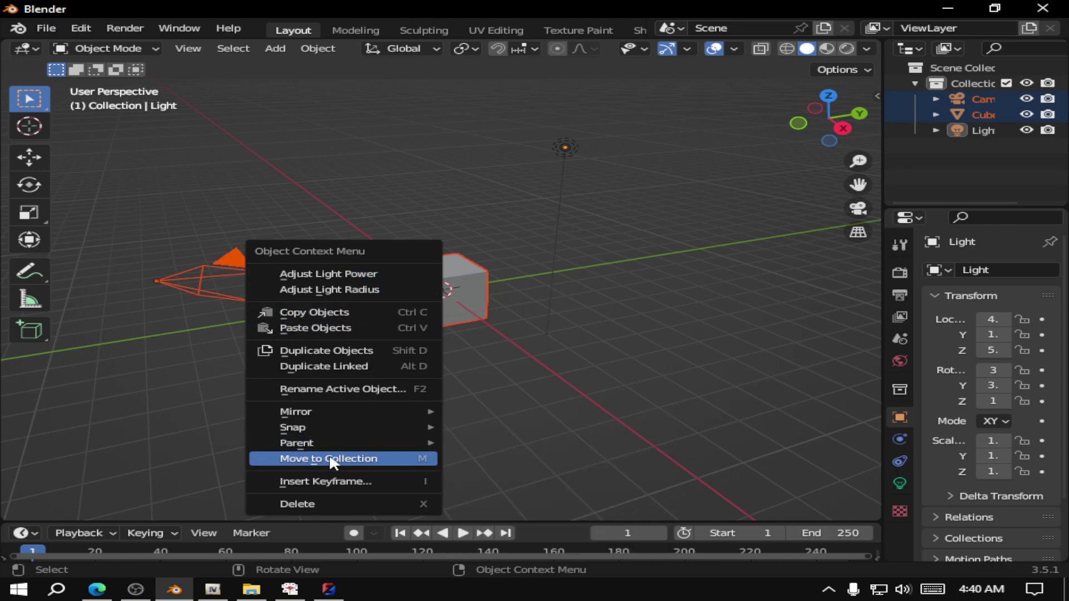
left_click(308, 502)
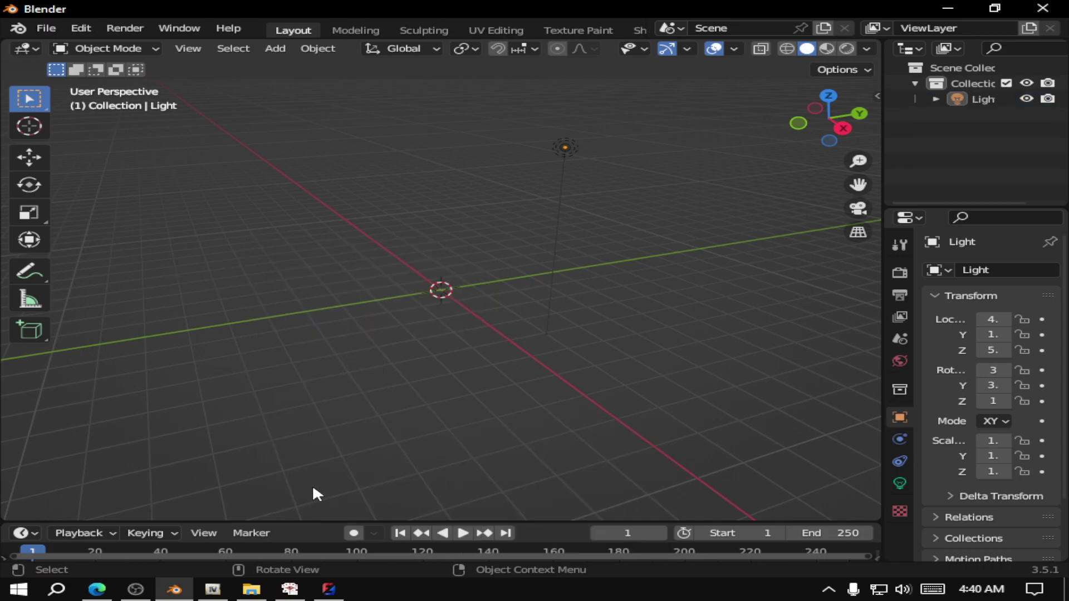
Step: Import wheel_hqbrims_03.ydr.xml from the Desktop folder as a Codewalker XML file
left_click(40, 35)
mouse_move(144, 243)
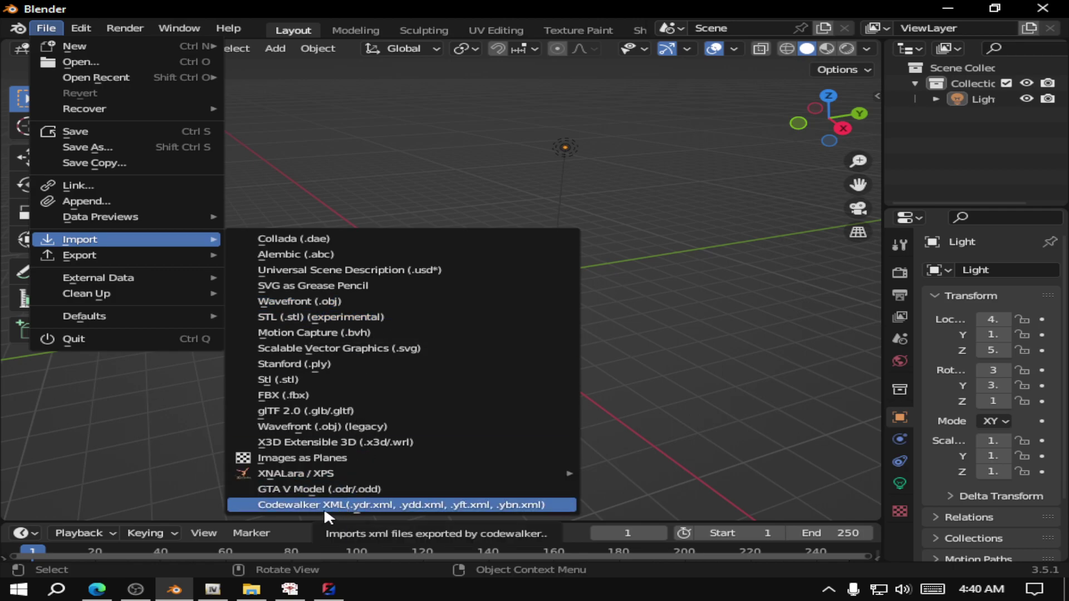
left_click(369, 505)
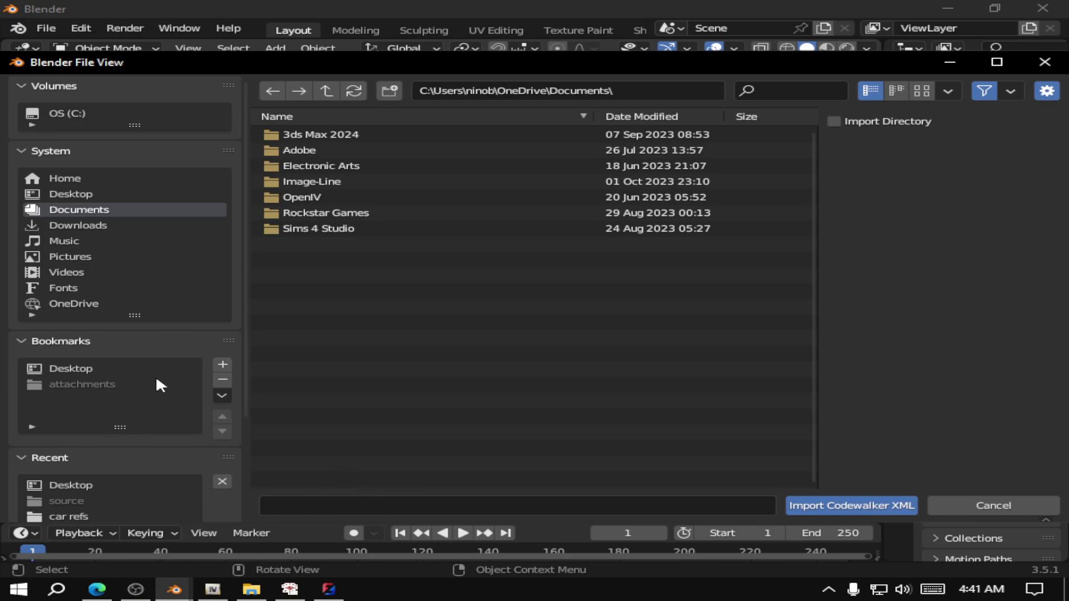
left_click(78, 195)
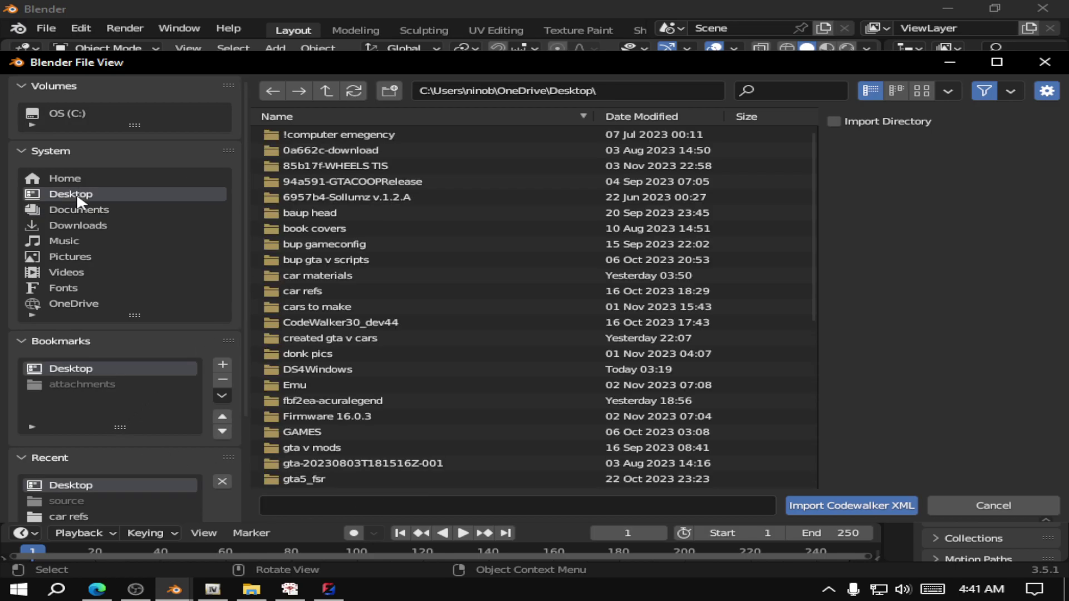
scroll(395, 334, "down", 5)
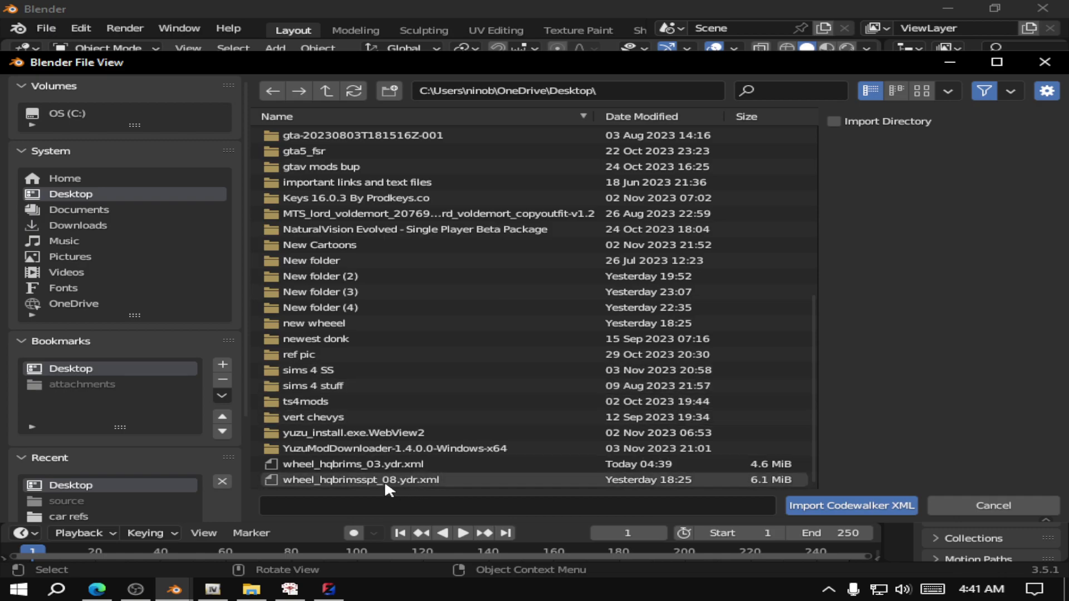
left_click(392, 467)
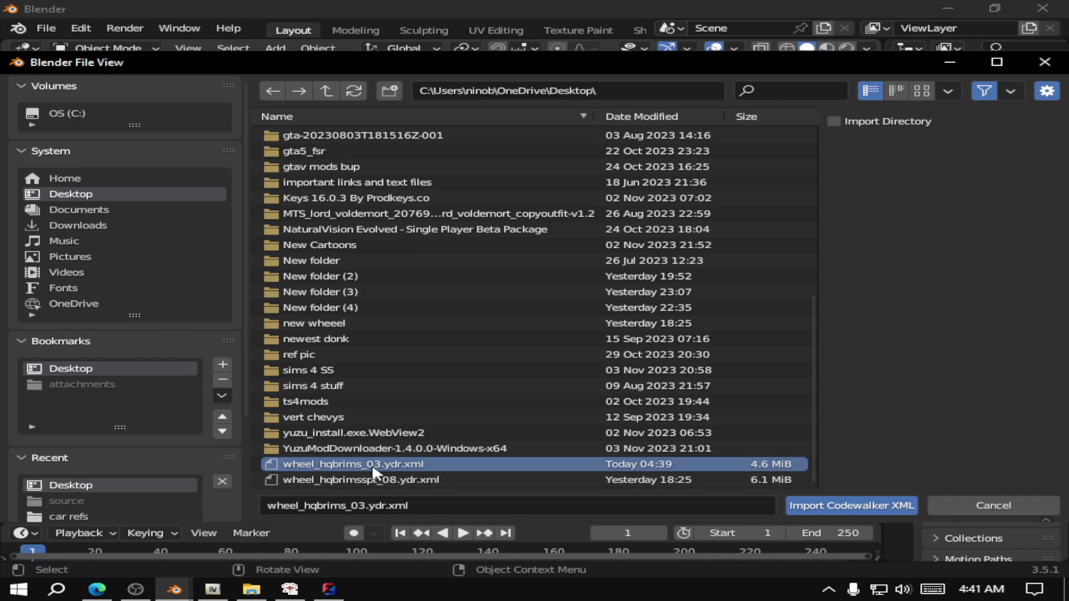
left_click(818, 506)
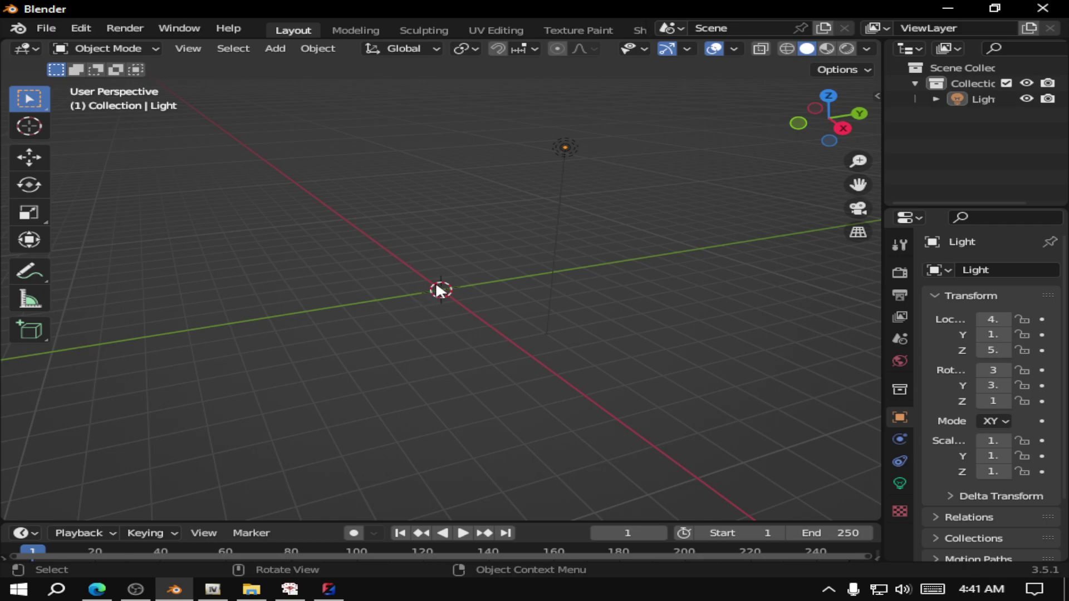
Step: Inspect the imported rim up close, preview it in Material Preview shading, and return to Solid shading
middle_click_drag(403, 315, 551, 291)
scroll(473, 272, "up", 15)
scroll(550, 286, "down", 2)
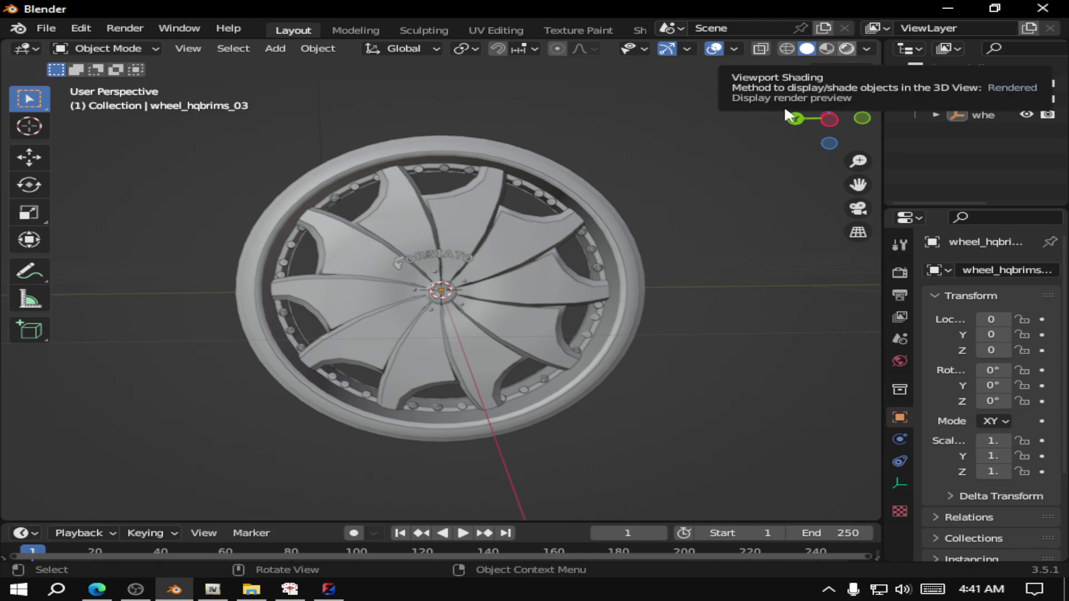
left_click(825, 49)
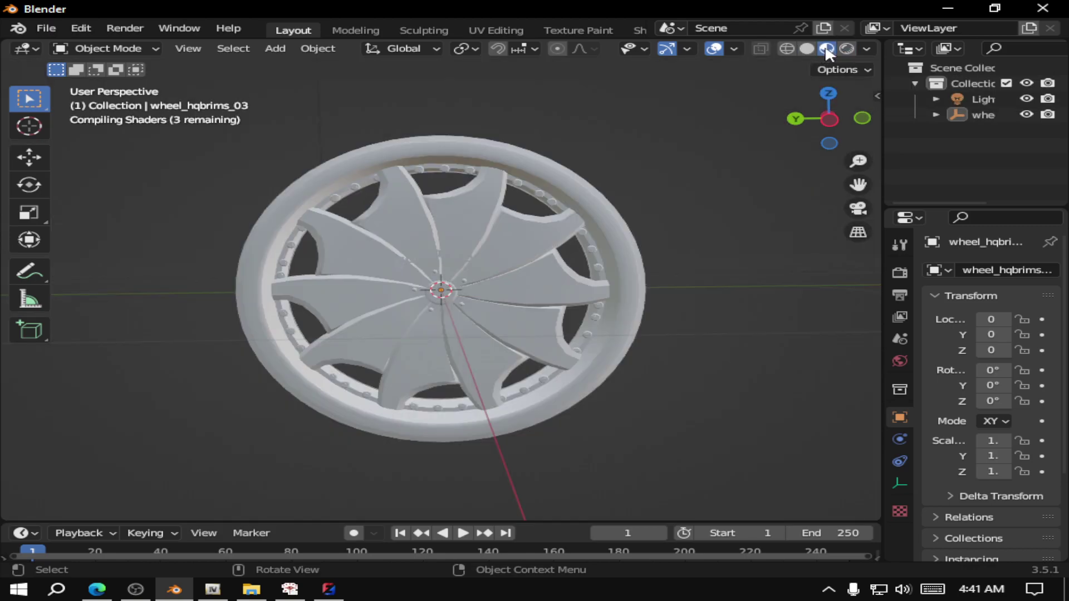
left_click(806, 49)
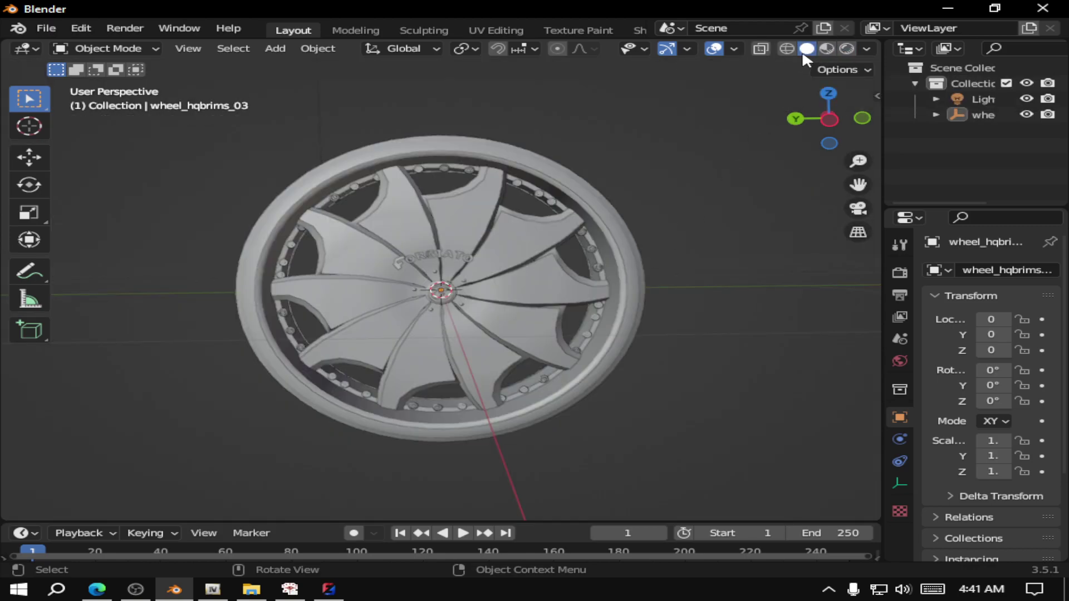
Step: Widen the outliner and expand the wheel_hqbrims_03 hierarchy down to the Drawable Model's meshes
middle_click_drag(616, 246, 604, 275)
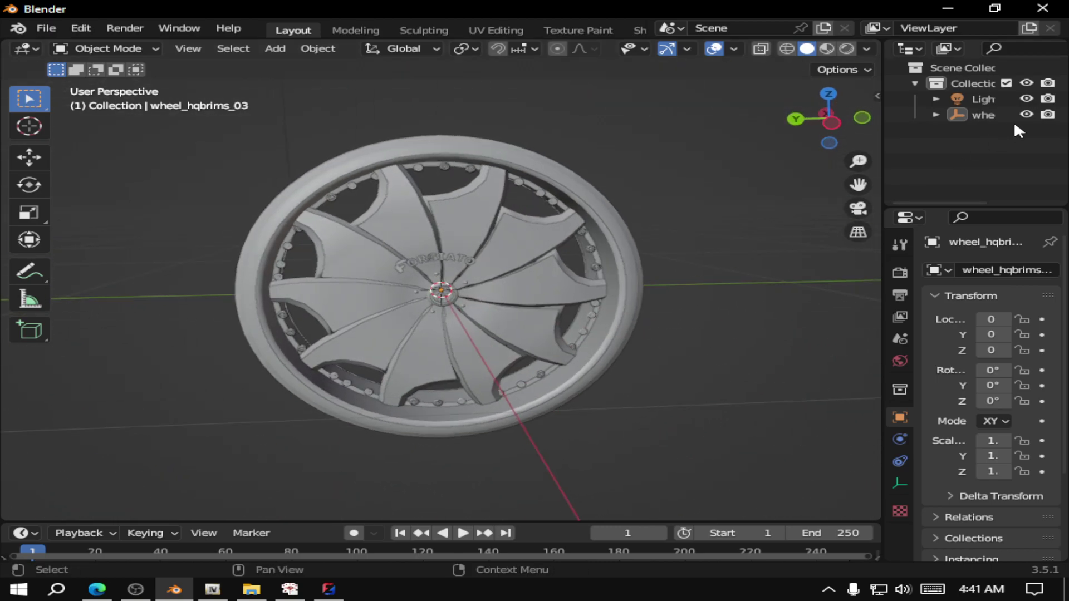
left_click_drag(883, 119, 727, 119)
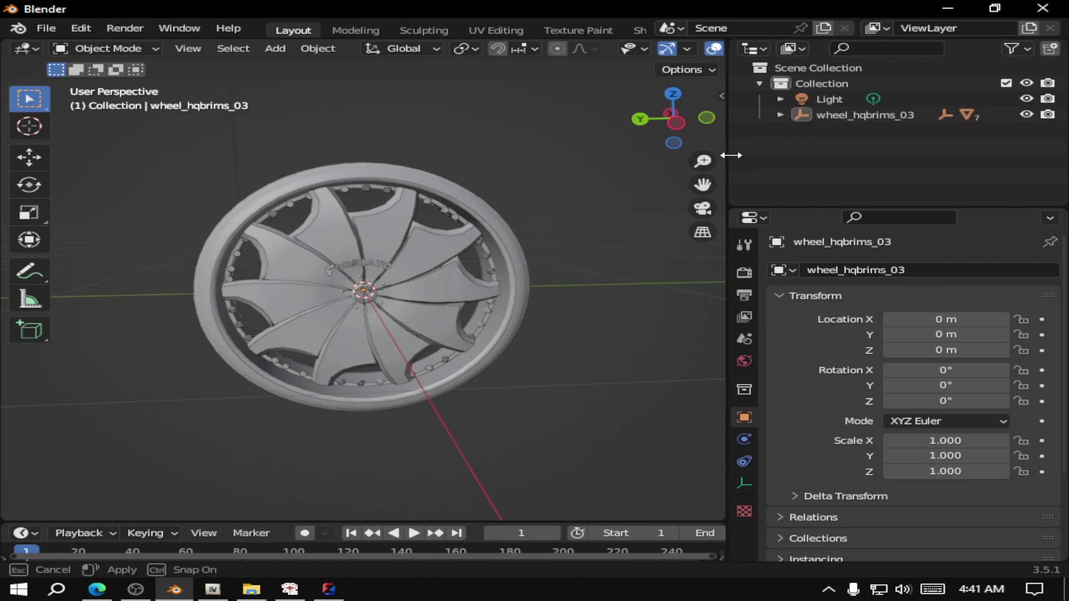
left_click(781, 114)
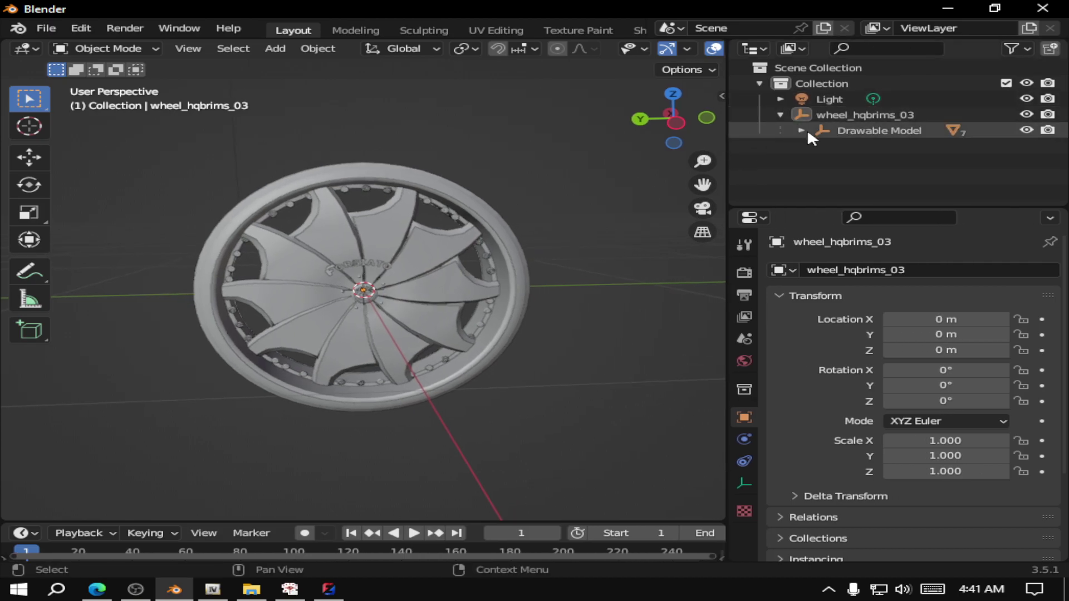
left_click(802, 130)
scroll(890, 139, "down", 3)
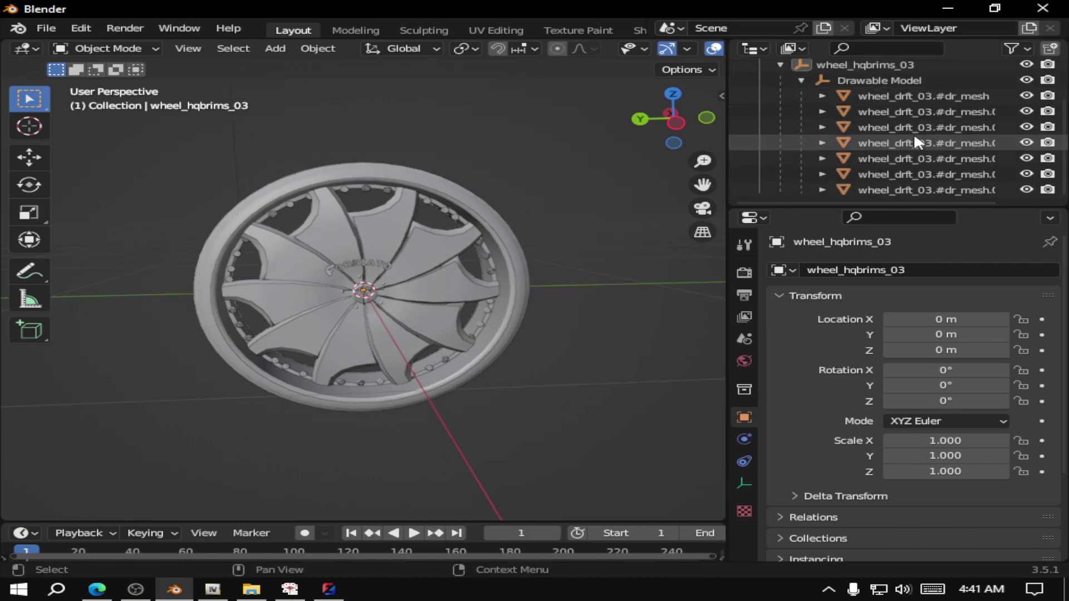
Step: Toggle the visibility of the last mesh under Drawable Model to identify which wheel part it is
left_click(1026, 189)
left_click(1026, 188)
left_click(1026, 188)
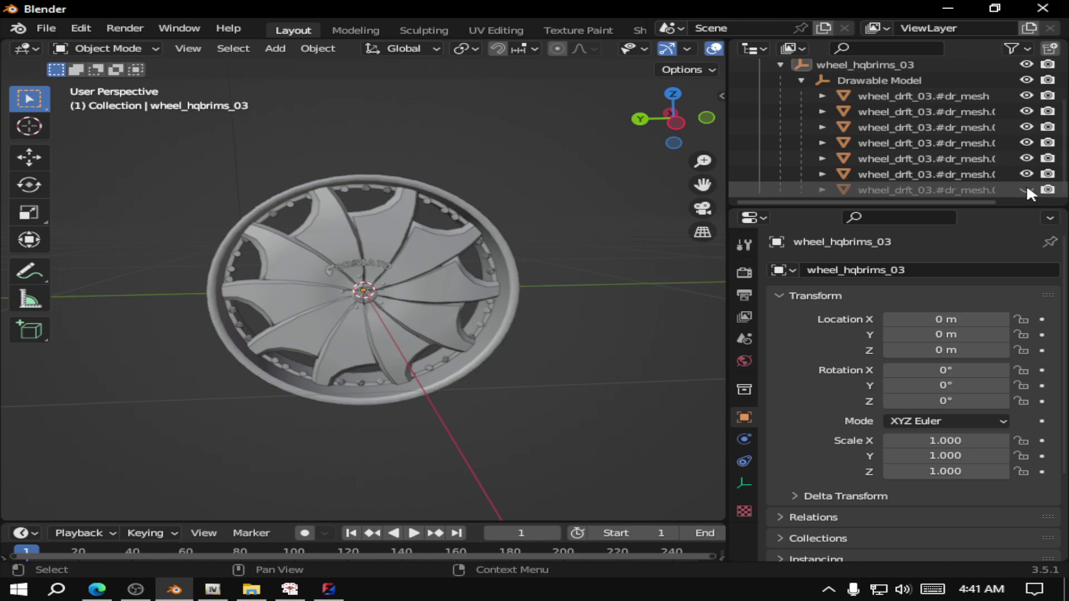
left_click(1026, 189)
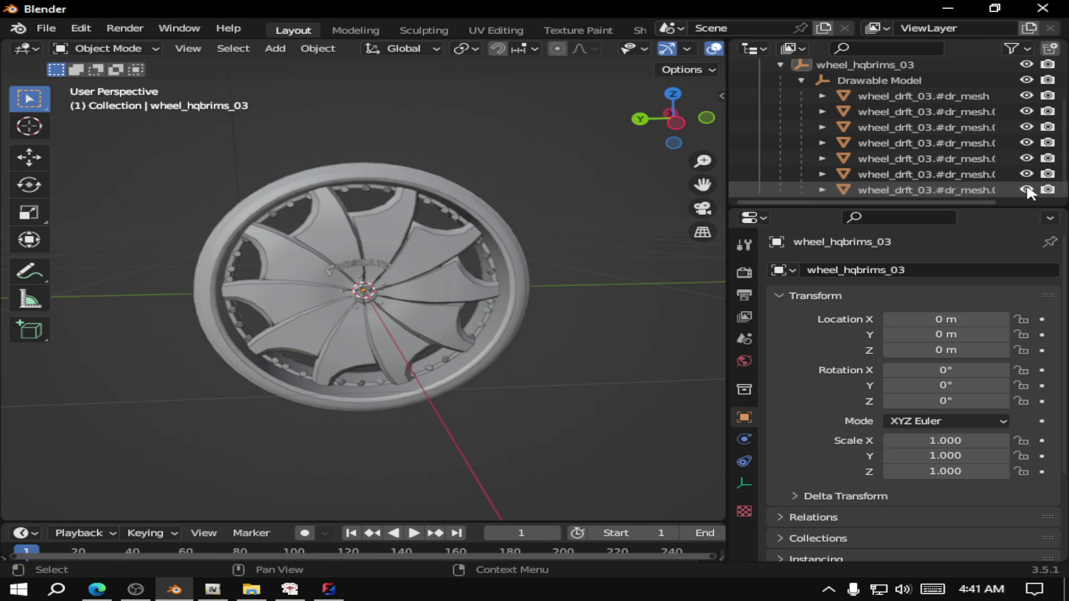
mouse_move(1048, 174)
left_mouse_down()
mouse_move(1051, 104)
mouse_move(1049, 175)
left_mouse_up()
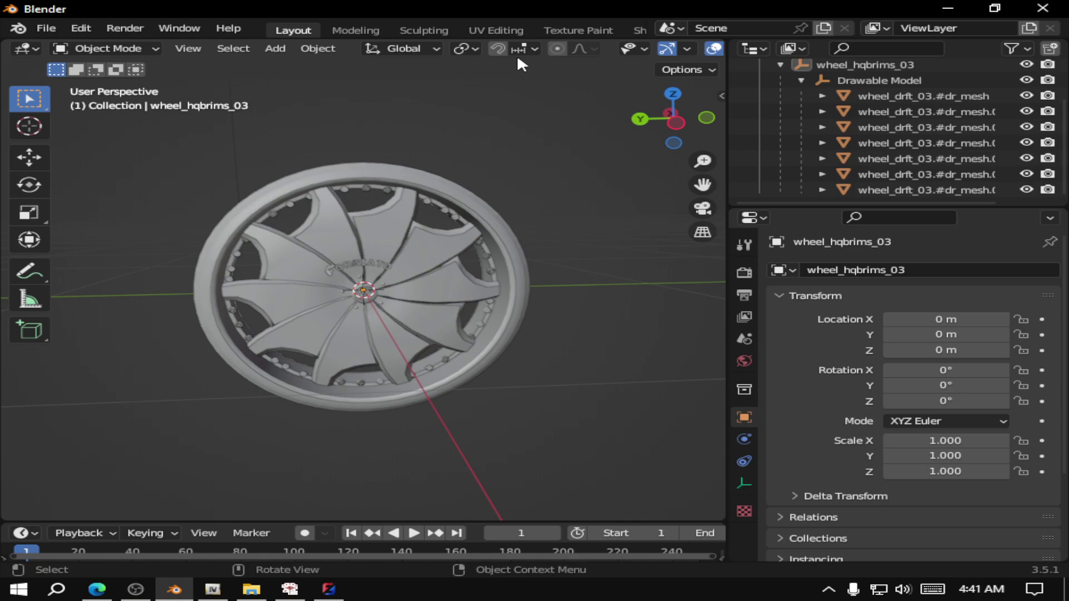
left_click_drag(570, 117, 137, 444)
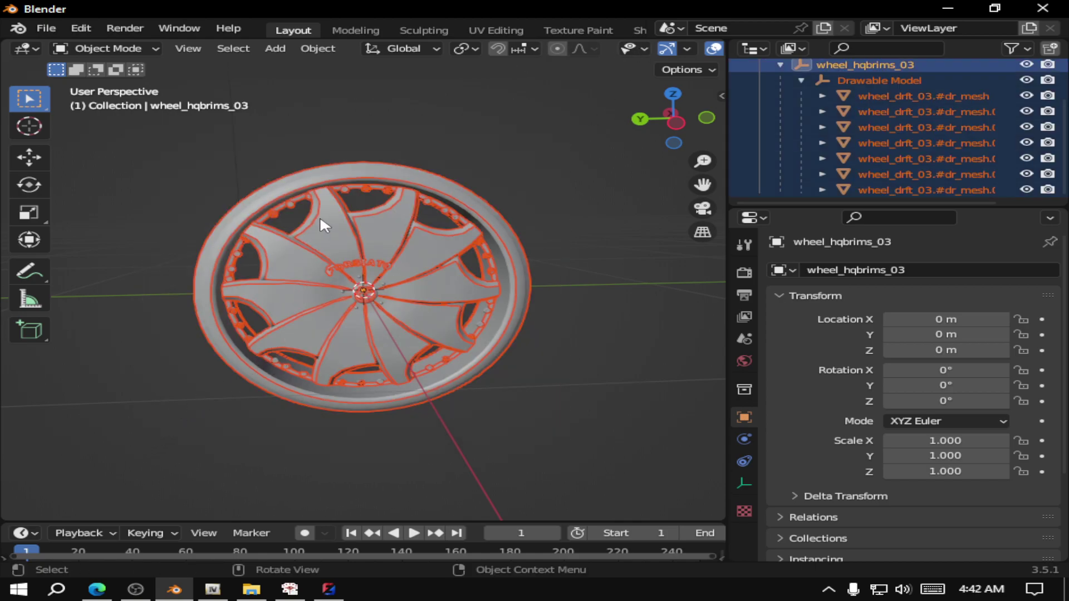
right_click(321, 217)
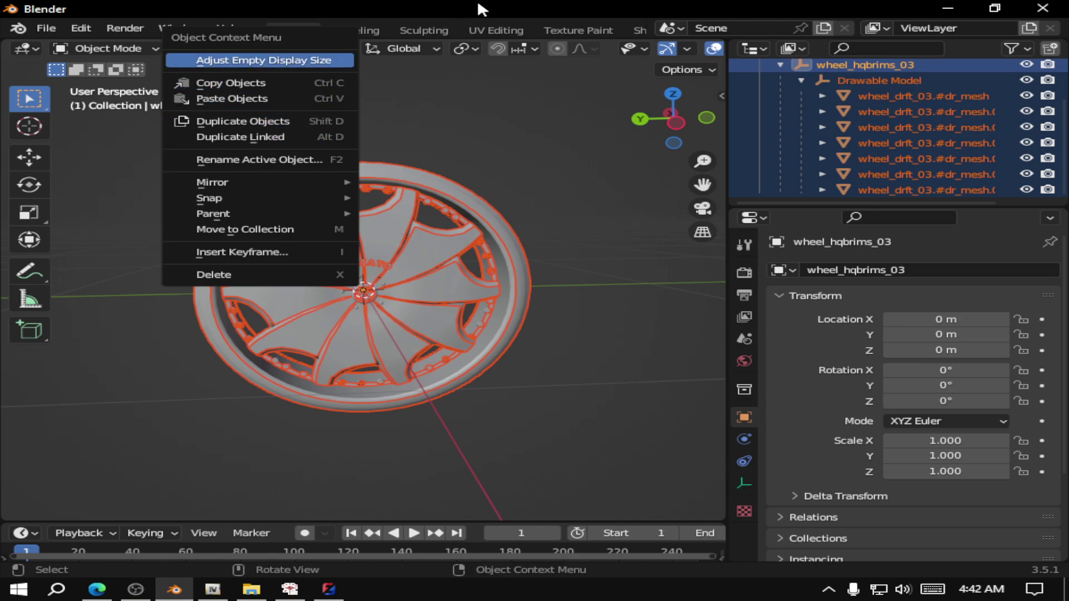
left_click(305, 50)
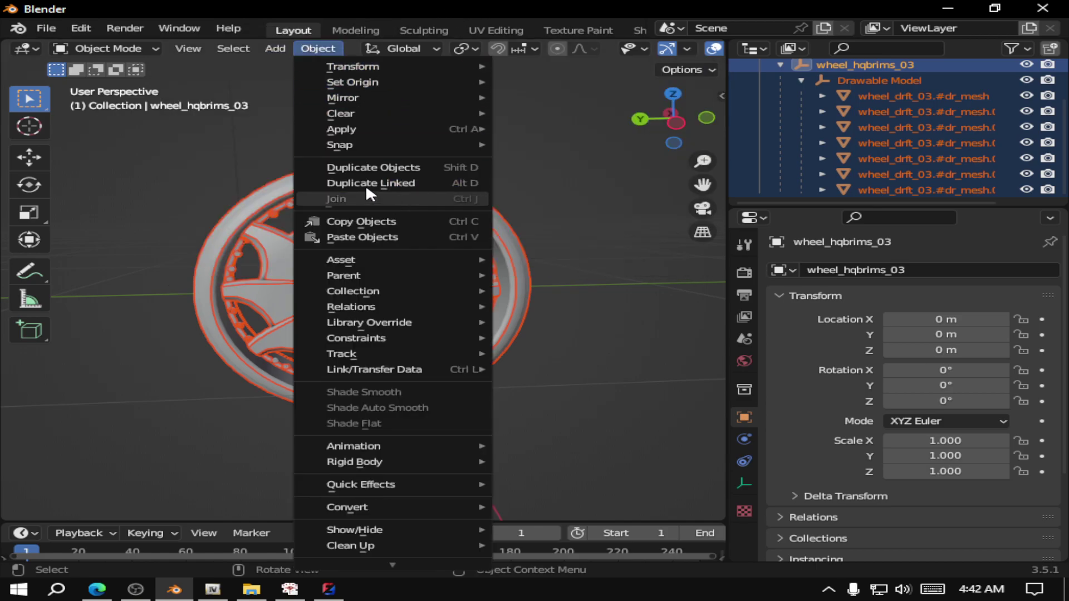
mouse_move(390, 315)
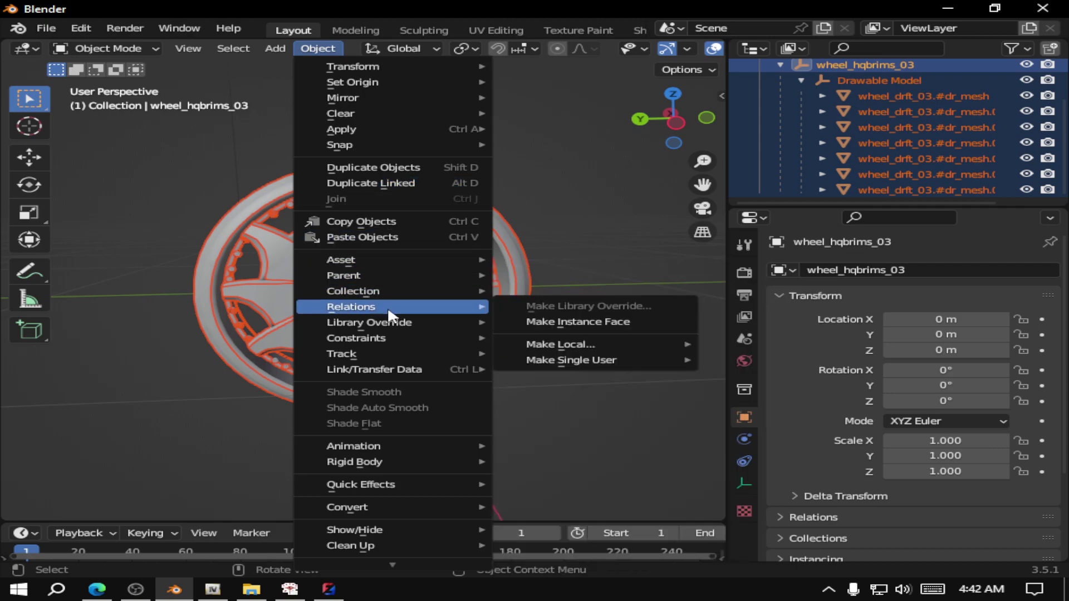
mouse_move(386, 453)
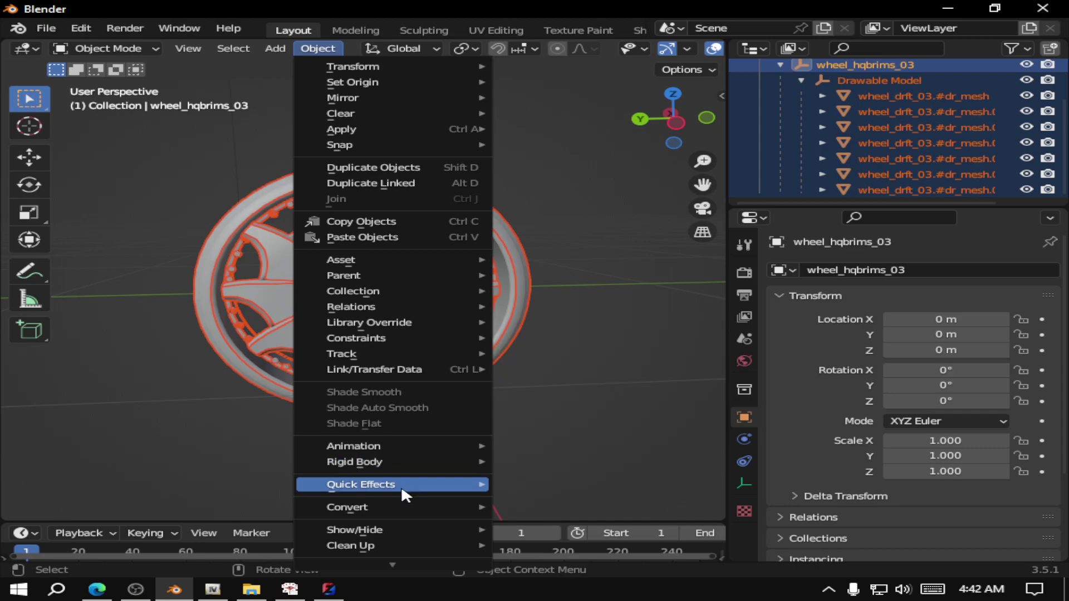
left_click(552, 407)
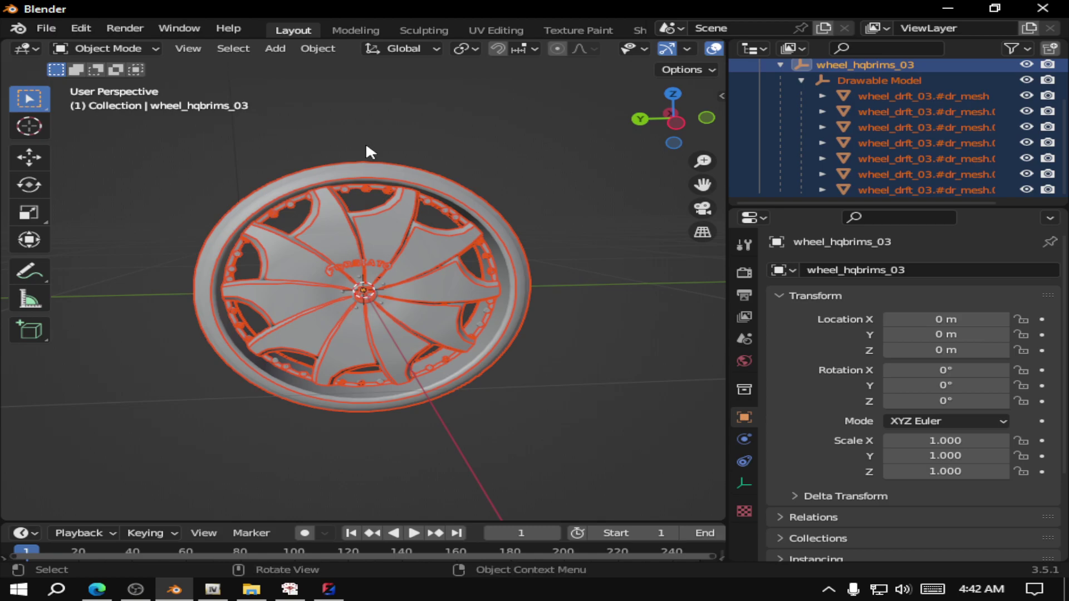
left_click(546, 270)
right_click(418, 288)
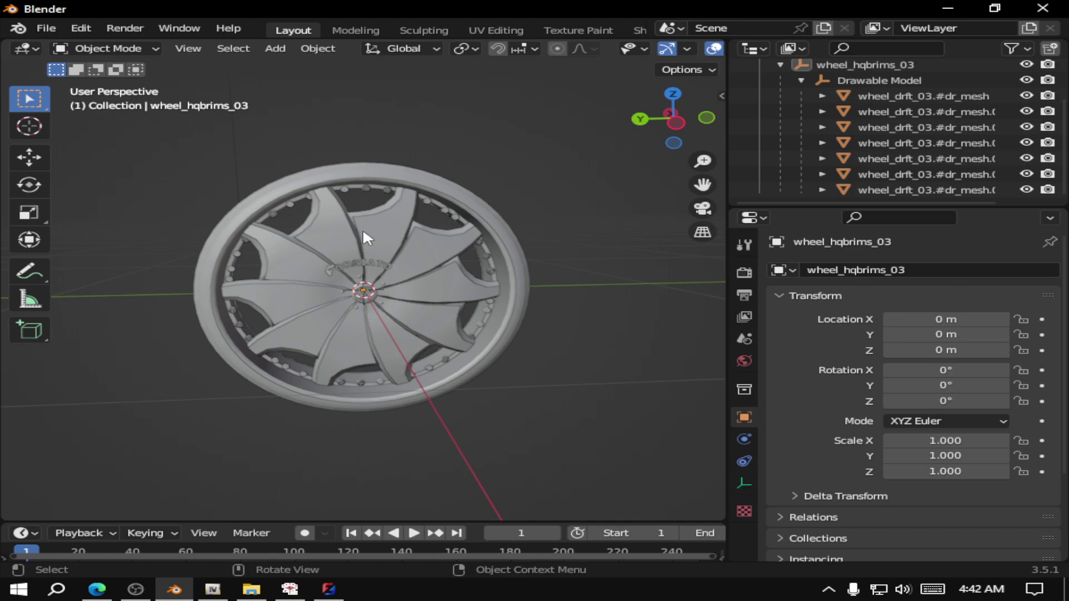
Step: Apply Shade Smooth to the rim's spoke mesh, wheel_drft_03.#dr_mesh.003
left_click(362, 228)
right_click(362, 229)
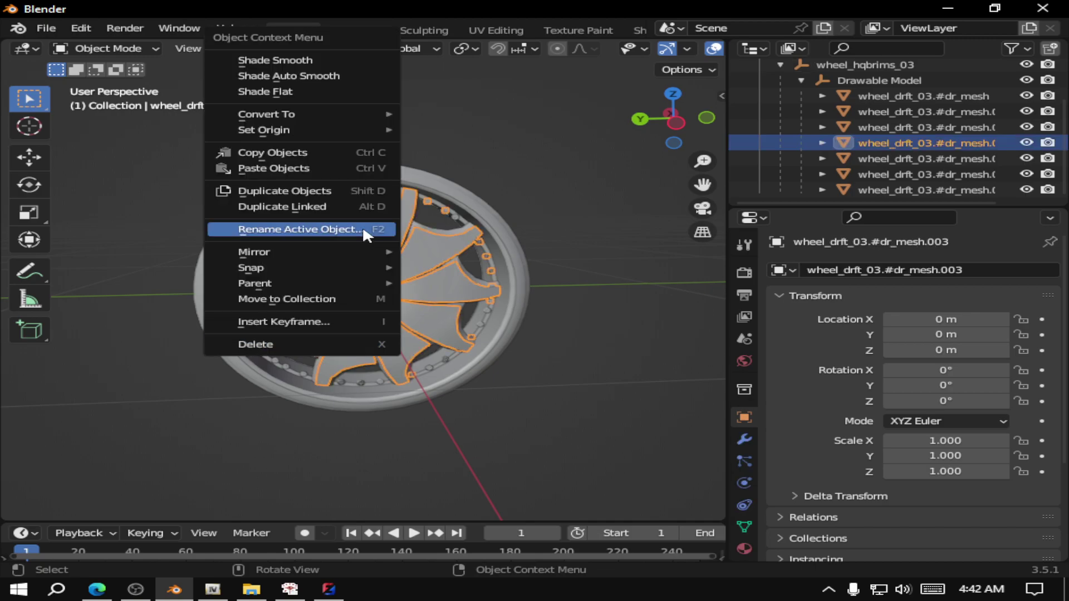
left_click(323, 59)
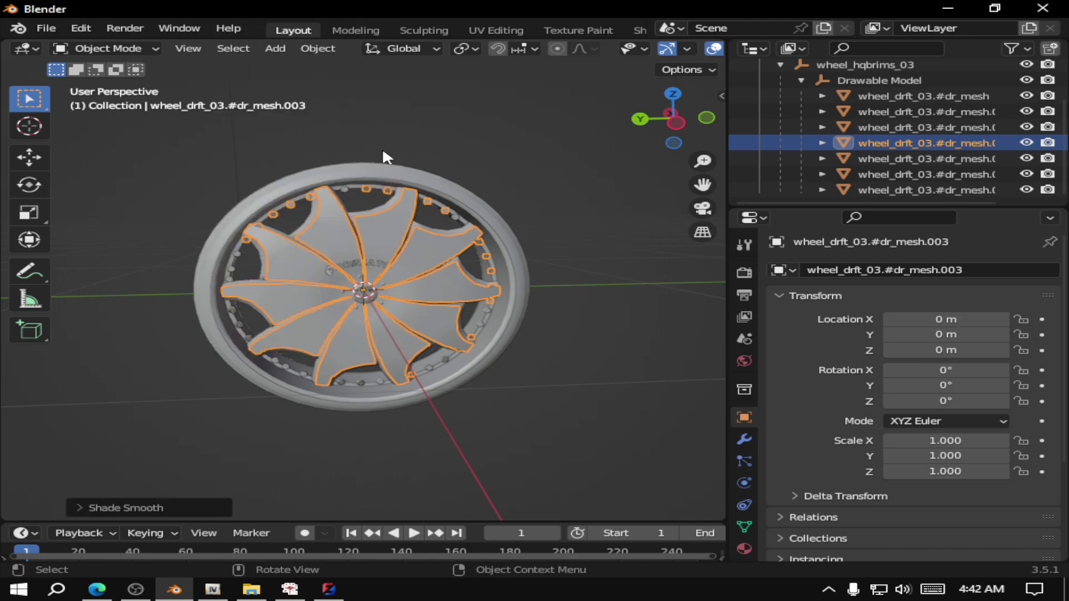
right_click(428, 190)
left_click(393, 198)
Step: Try hiding and showing individual object types in the viewport, including curves, grease pencil, text, hair curves and meshes
left_click_drag(592, 155, 195, 432)
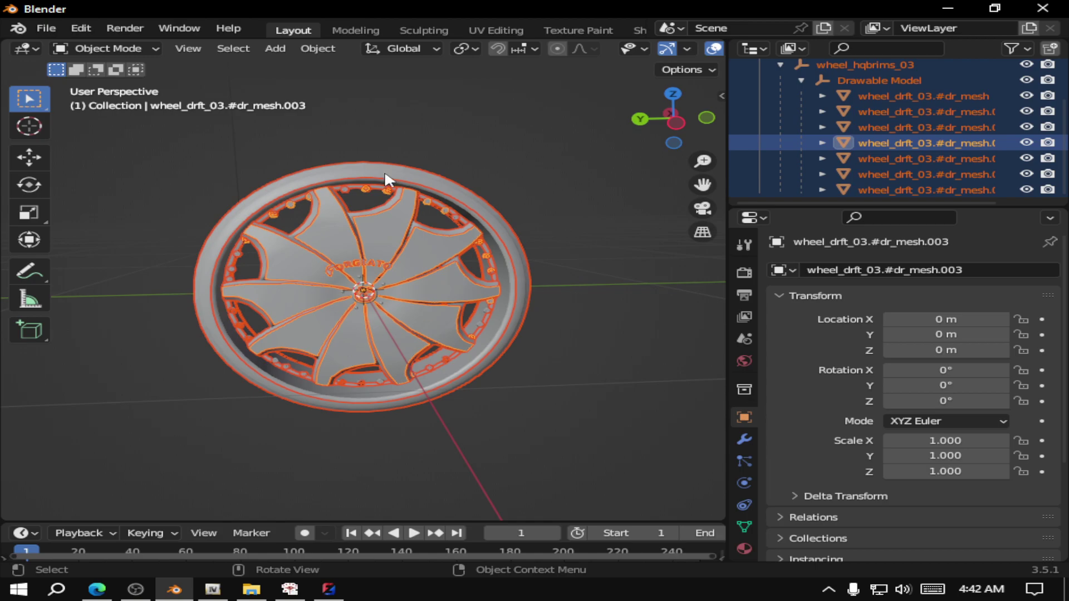
left_click(590, 153)
left_click_drag(601, 105, 101, 463)
left_click(446, 136)
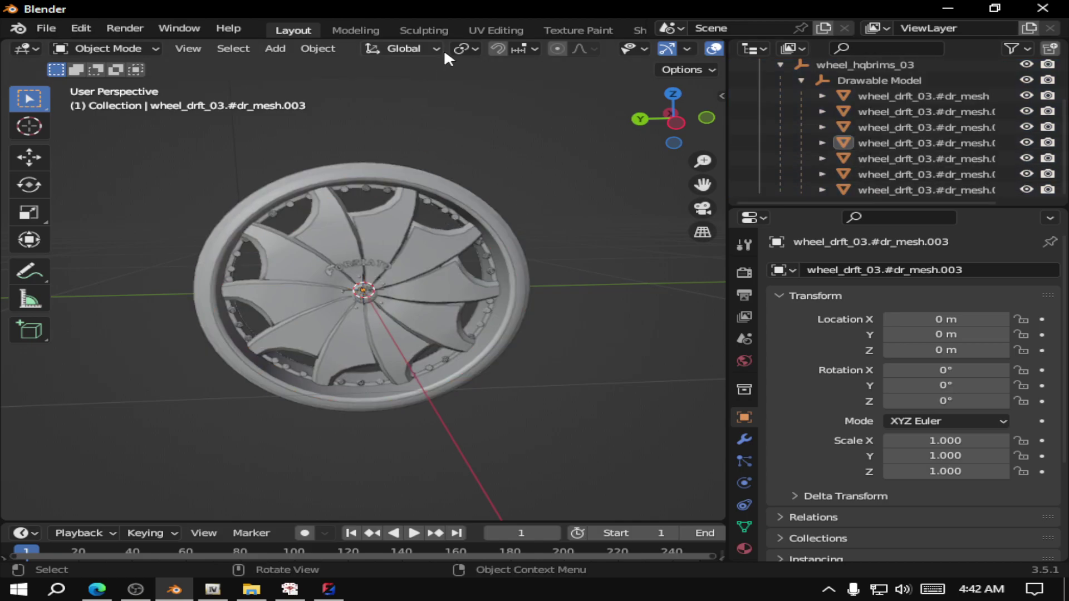
left_click(639, 46)
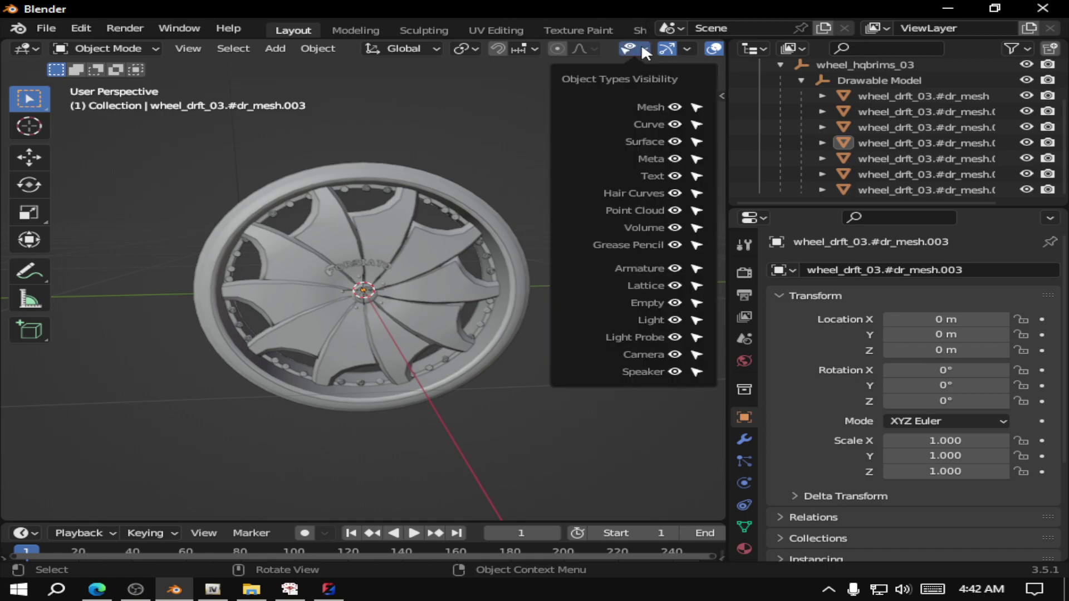
left_click(675, 124)
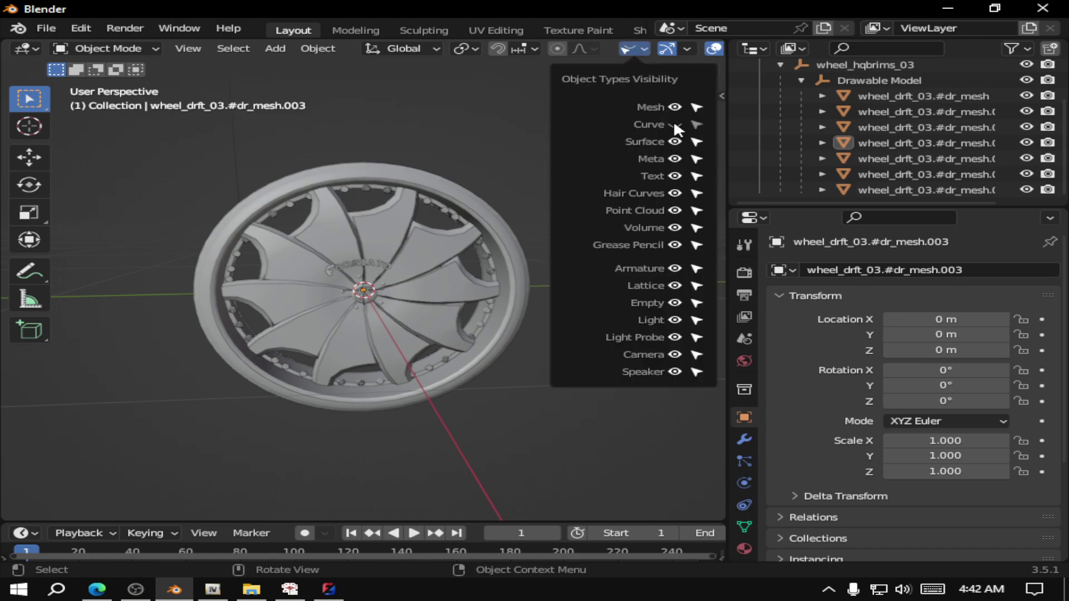
left_click(674, 245)
left_click_drag(675, 193, 675, 175)
left_click(674, 176)
left_click(675, 193)
left_click(675, 107)
left_click(674, 107)
Step: Delete the first six meshes under Drawable Model with their hierarchy, keeping only the last mesh with the tire
left_click(386, 297)
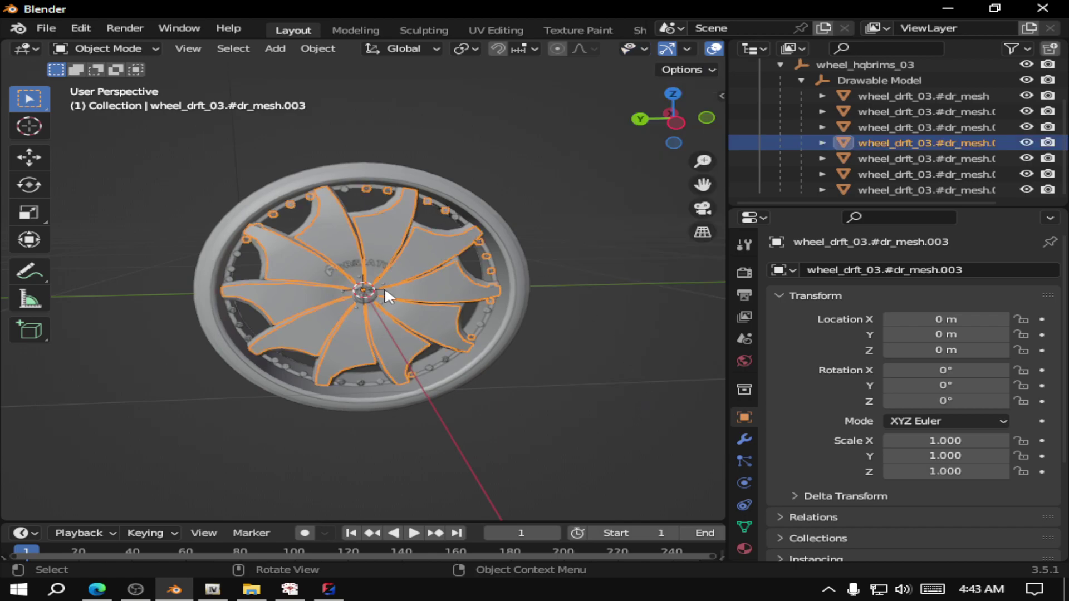
left_click(954, 176)
right_click(955, 171)
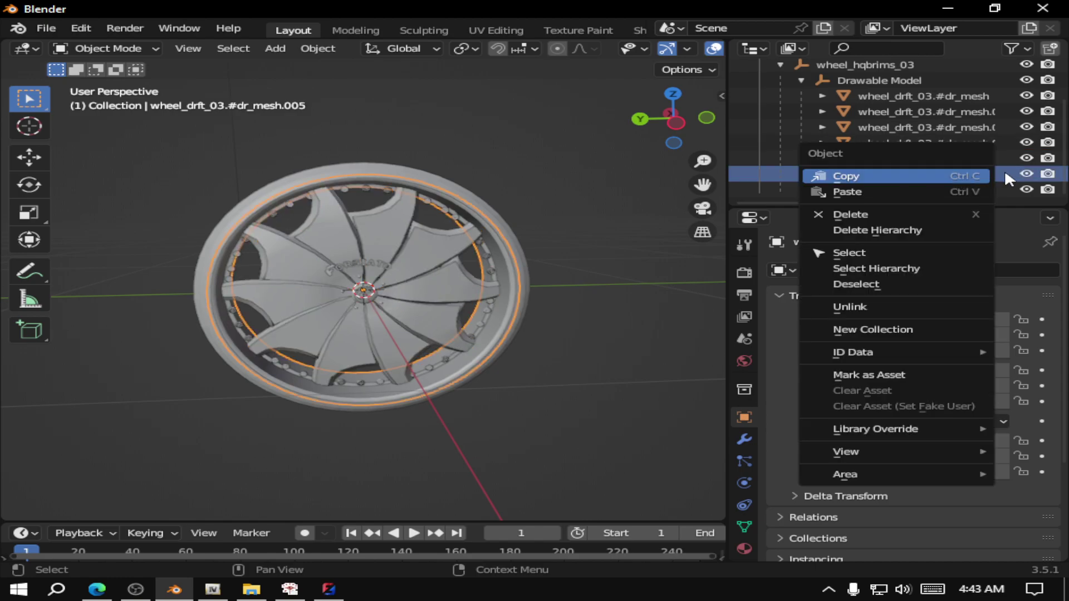
left_click(1027, 168)
left_click(1028, 168)
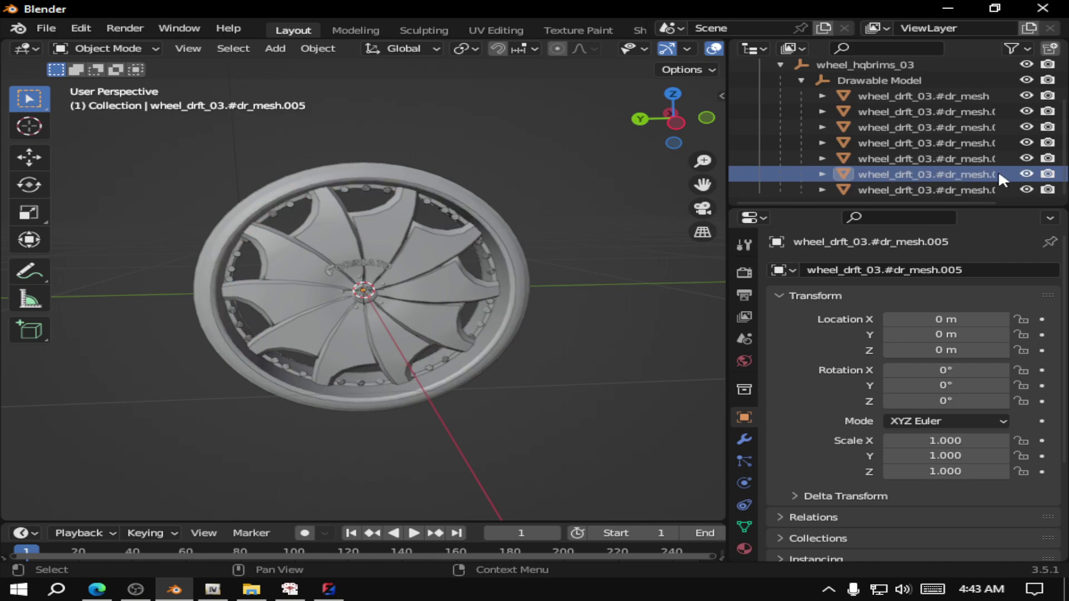
left_click(989, 96, "shift")
right_click(979, 108)
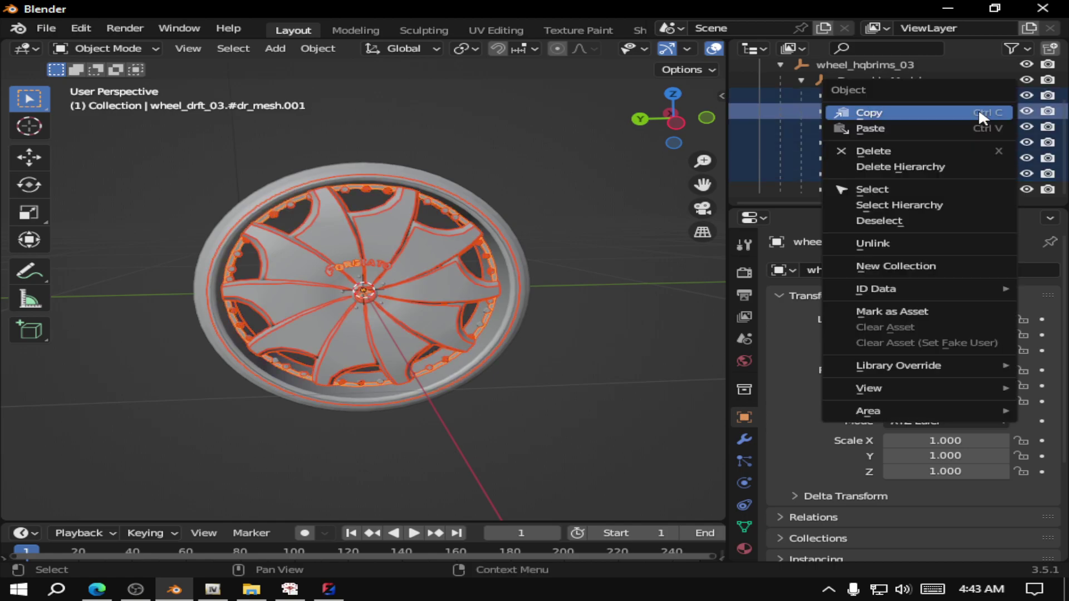
left_click(926, 166)
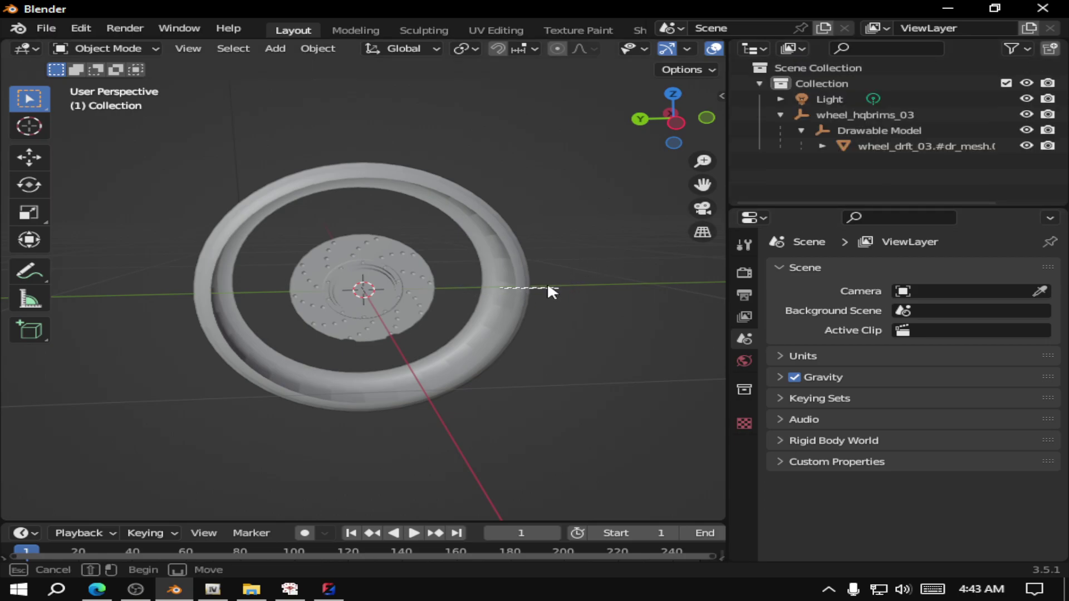
Step: Export the remaining tire mesh to the Desktop as a Wavefront OBJ file named tire2.obj
middle_click_drag(603, 306, 583, 283)
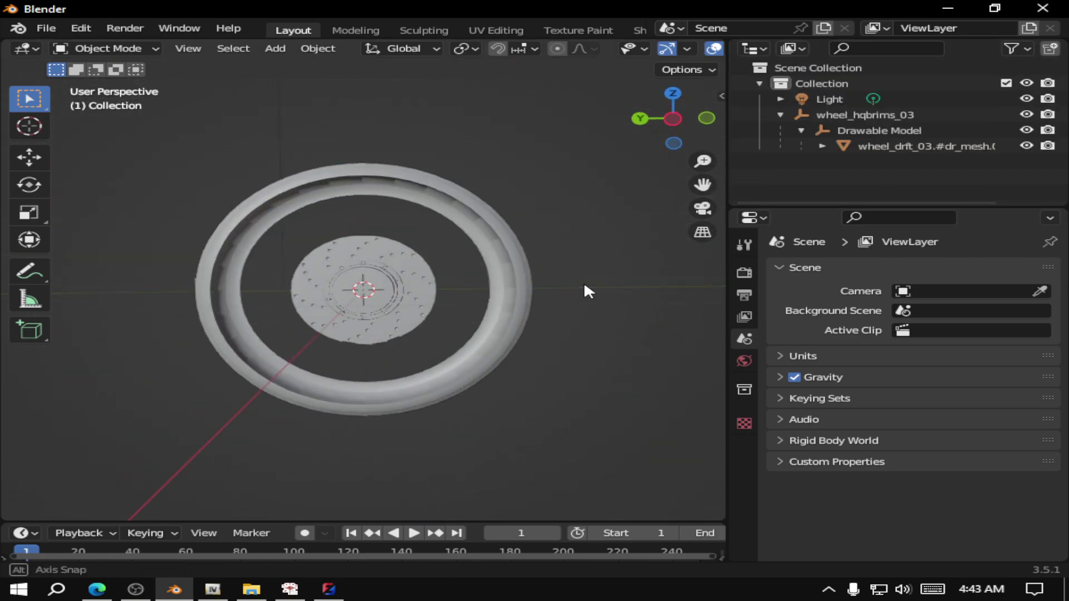
middle_click_drag(234, 219, 262, 154)
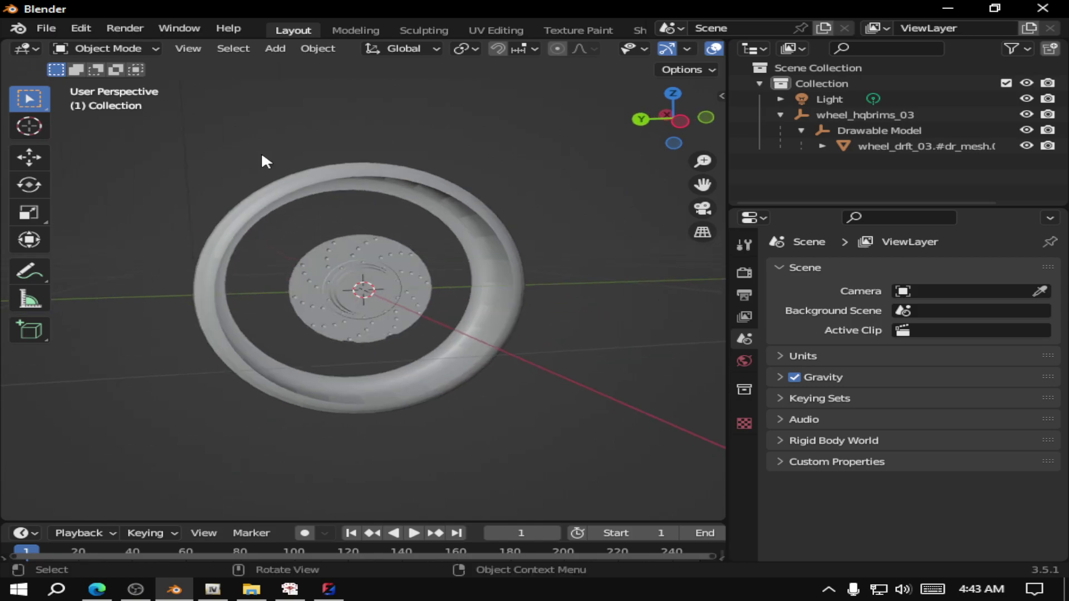
left_click(48, 33)
mouse_move(102, 251)
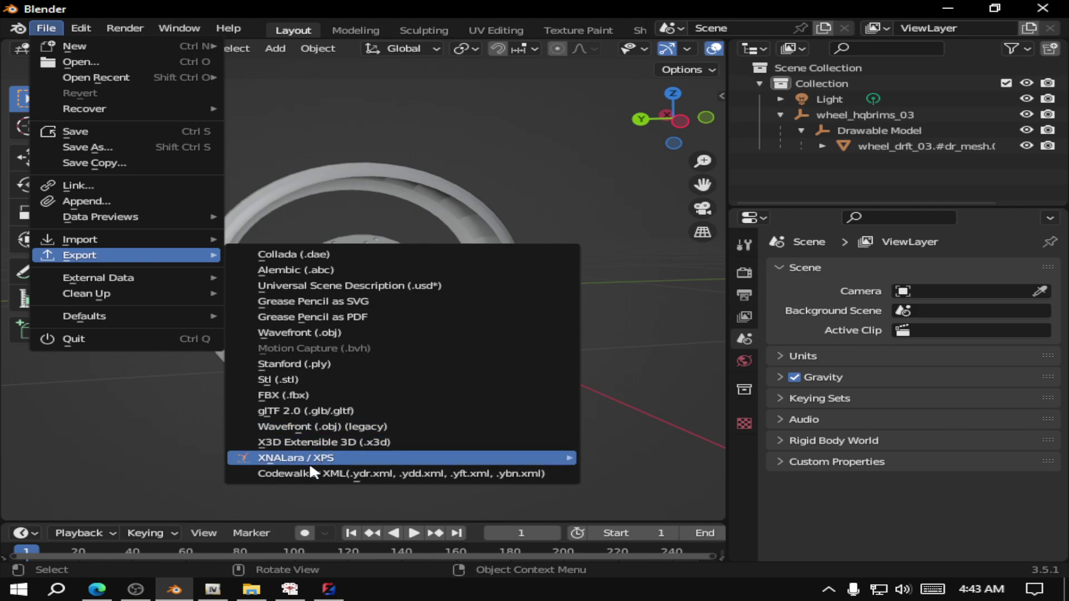
left_click(310, 332)
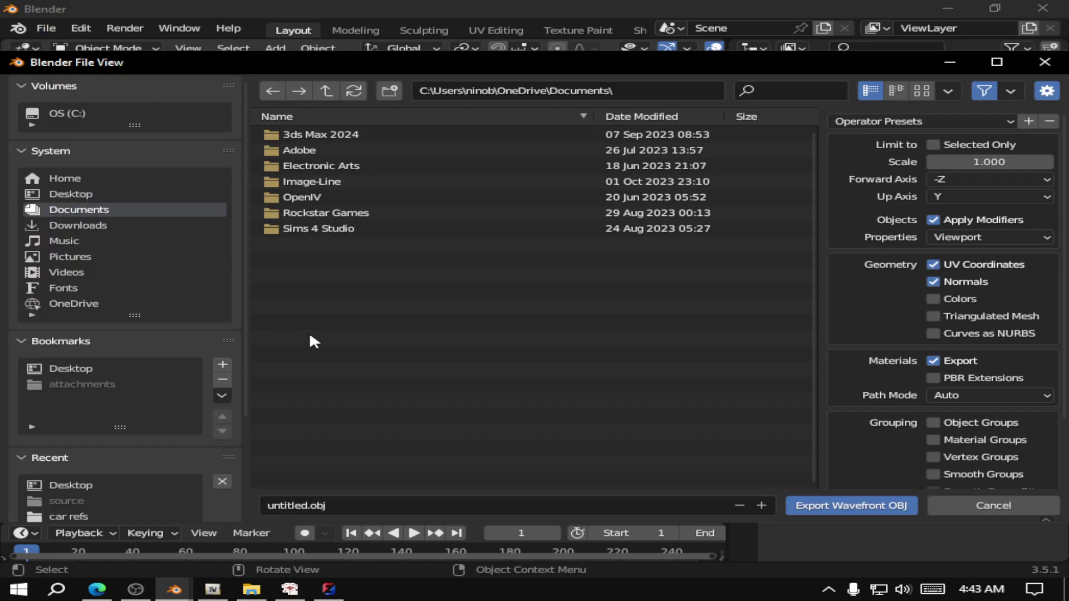
left_click(92, 192)
left_click(307, 503)
double_click(309, 504)
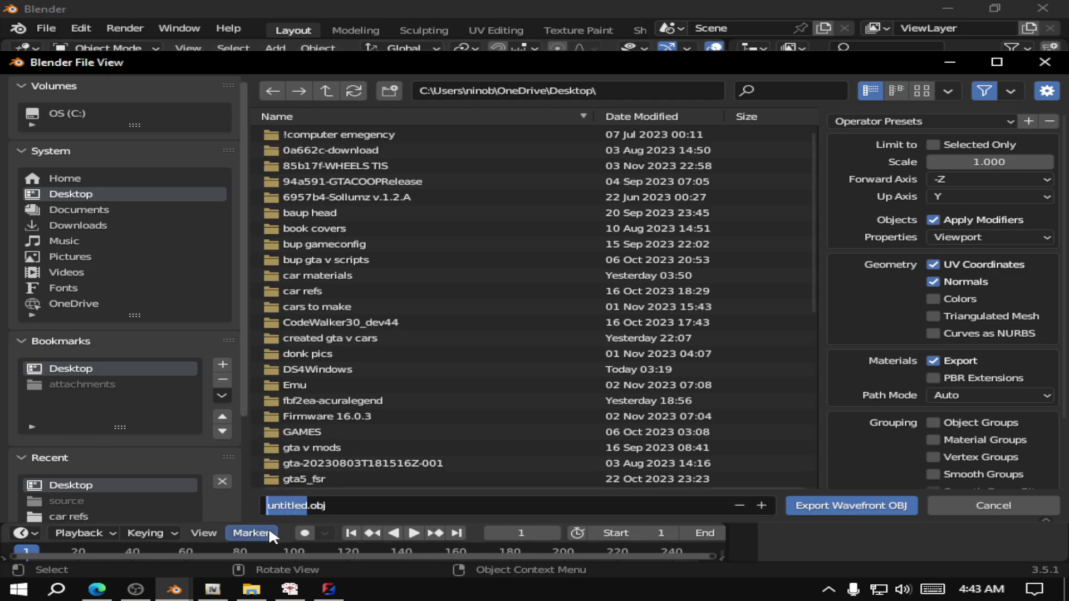
type("tire")
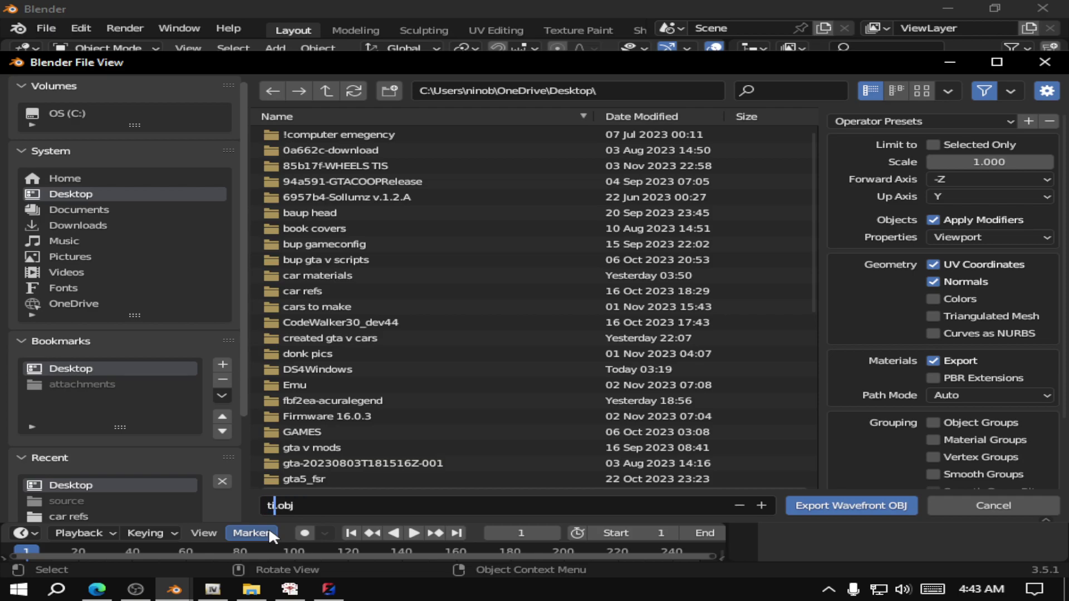
type("2")
left_click(105, 196)
left_click(821, 507)
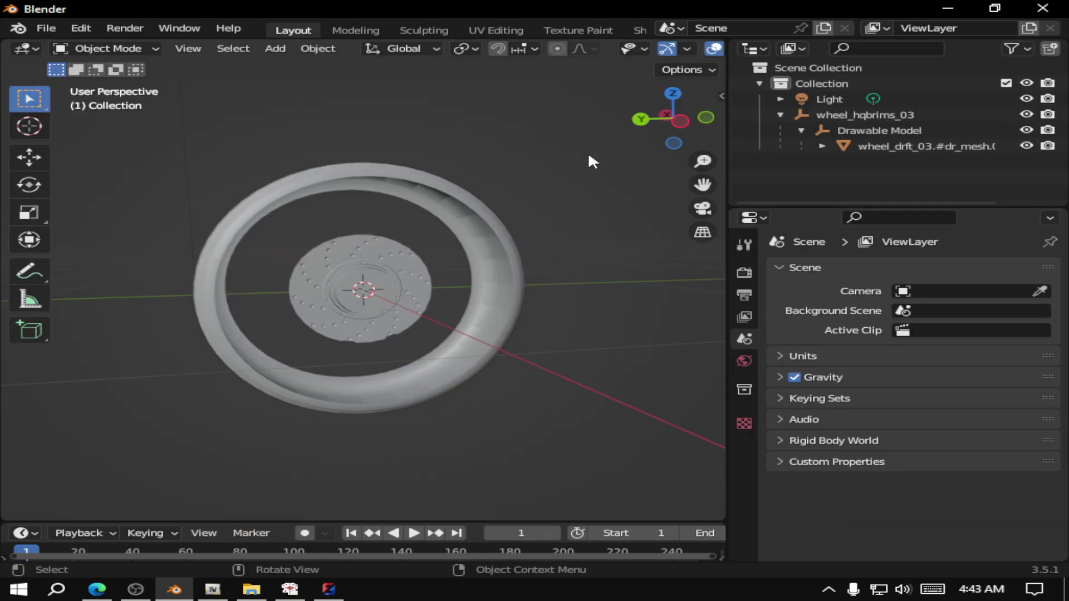
Step: Undo the deletion of the rim meshes and clear the selection
key("ctrl")
key("ctrl+z")
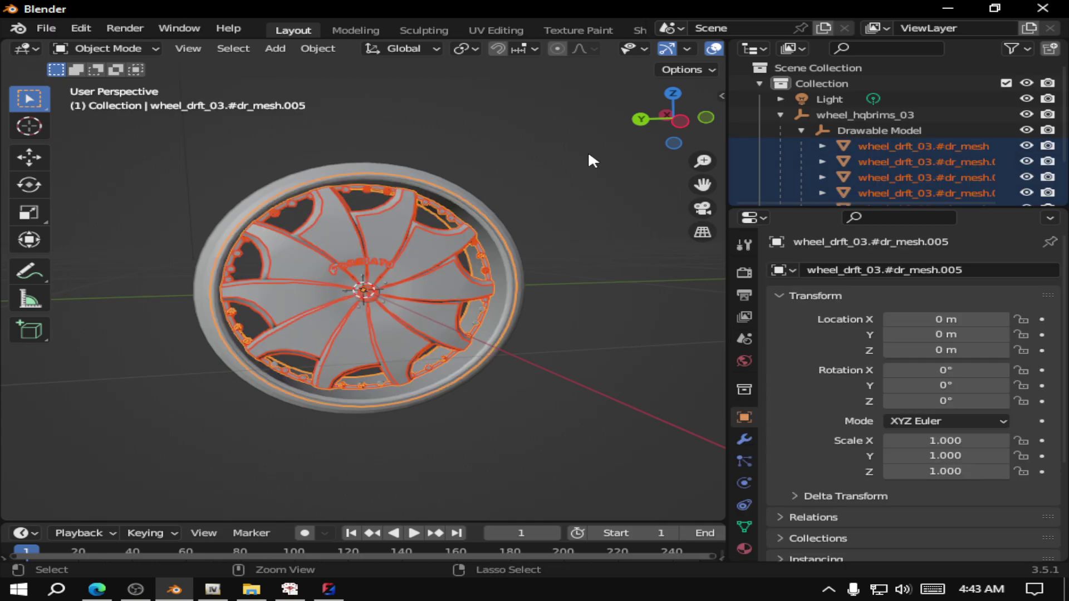
left_click(601, 315)
Step: Hide the last mesh under Drawable Model, which is the tire, and delete it with its hierarchy
scroll(930, 182, "down", 3)
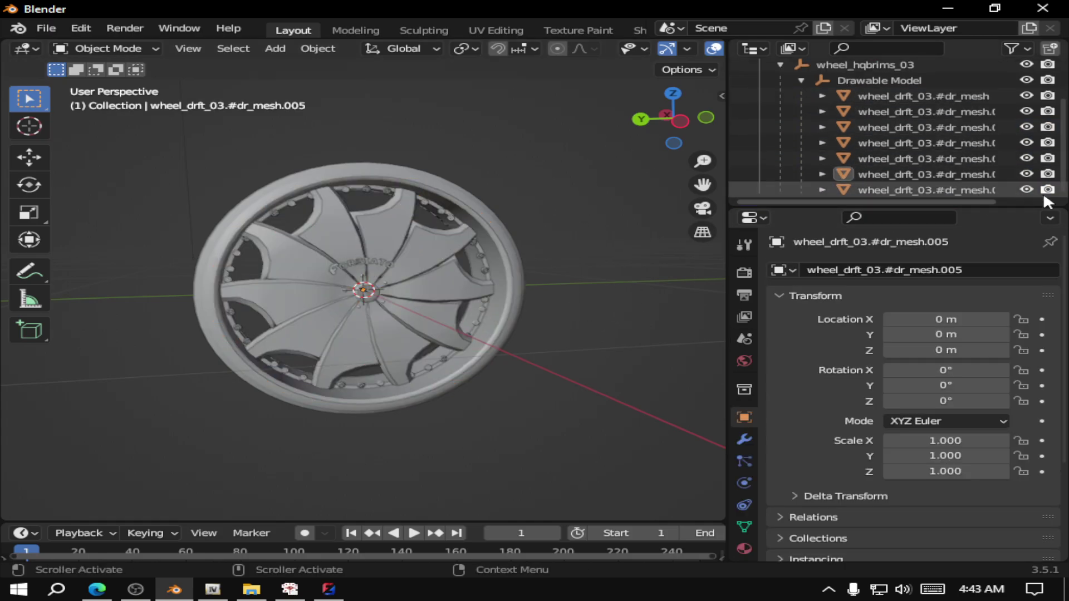
left_click(1026, 190)
right_click(945, 189)
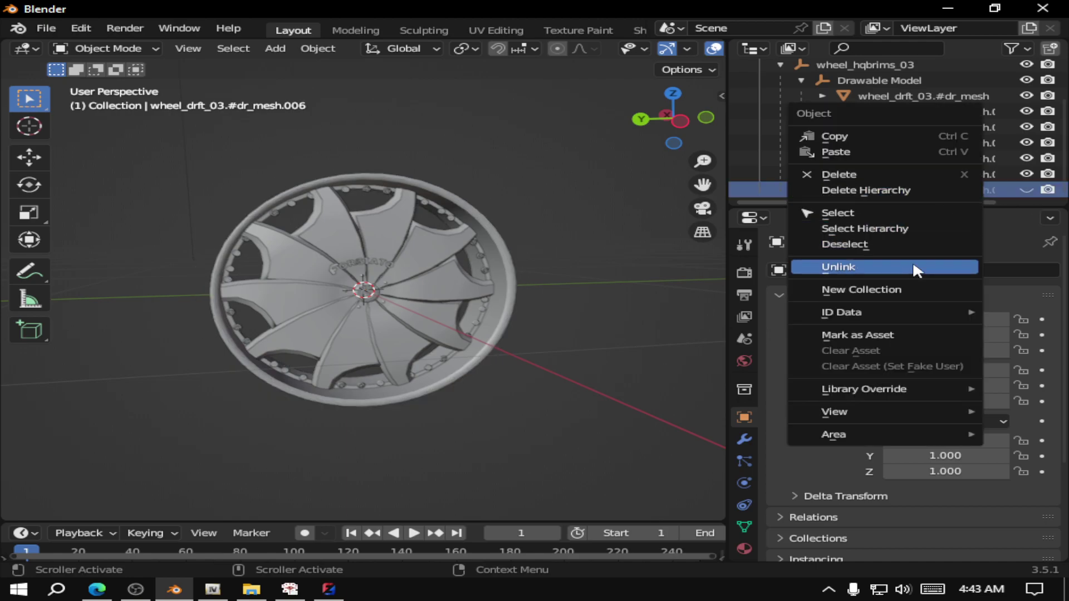
left_click(864, 191)
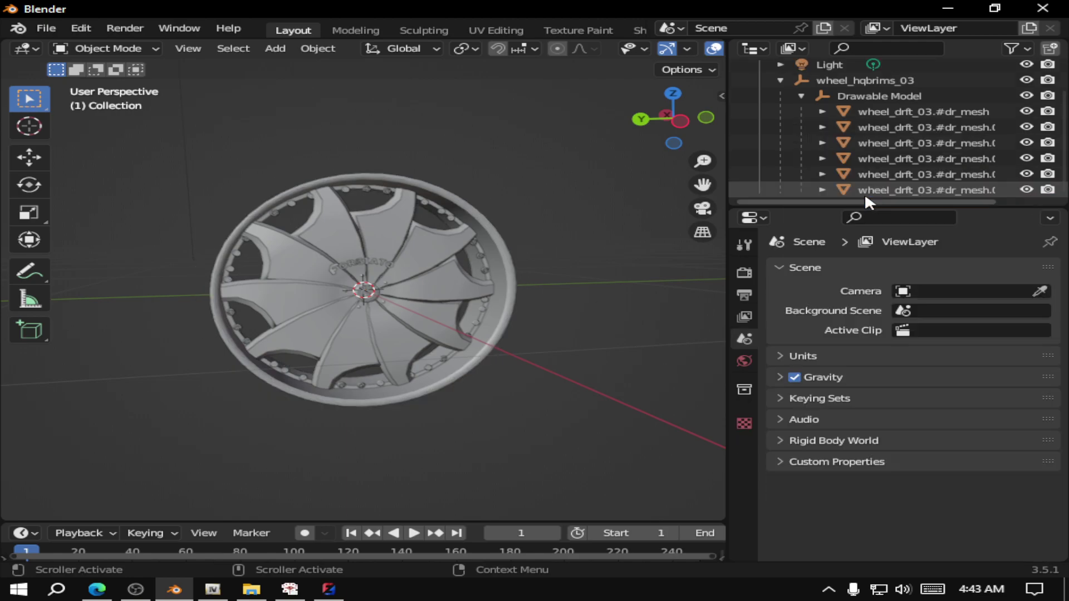
Step: Export the remaining rim meshes to the Desktop as a Wavefront OBJ file named rim2.obj
middle_click_drag(543, 324, 202, 357)
left_click(47, 28)
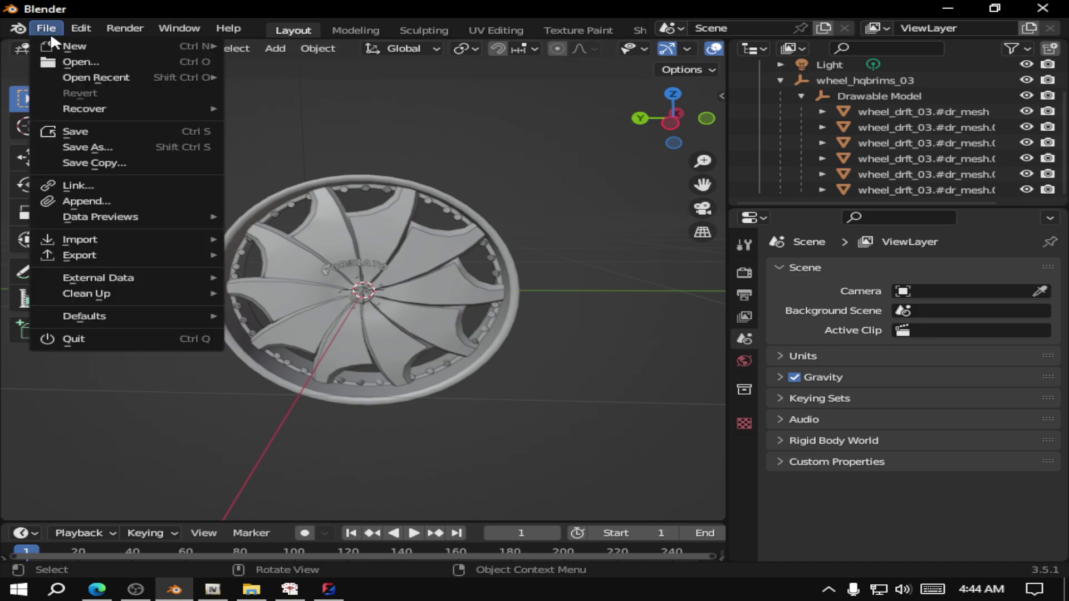
mouse_move(173, 260)
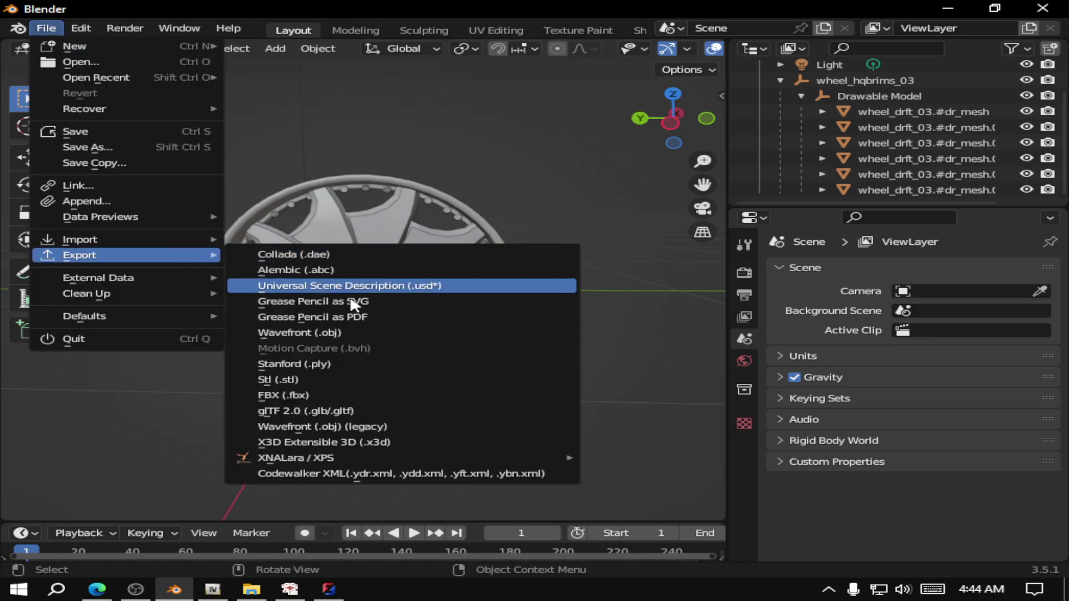
left_click(332, 333)
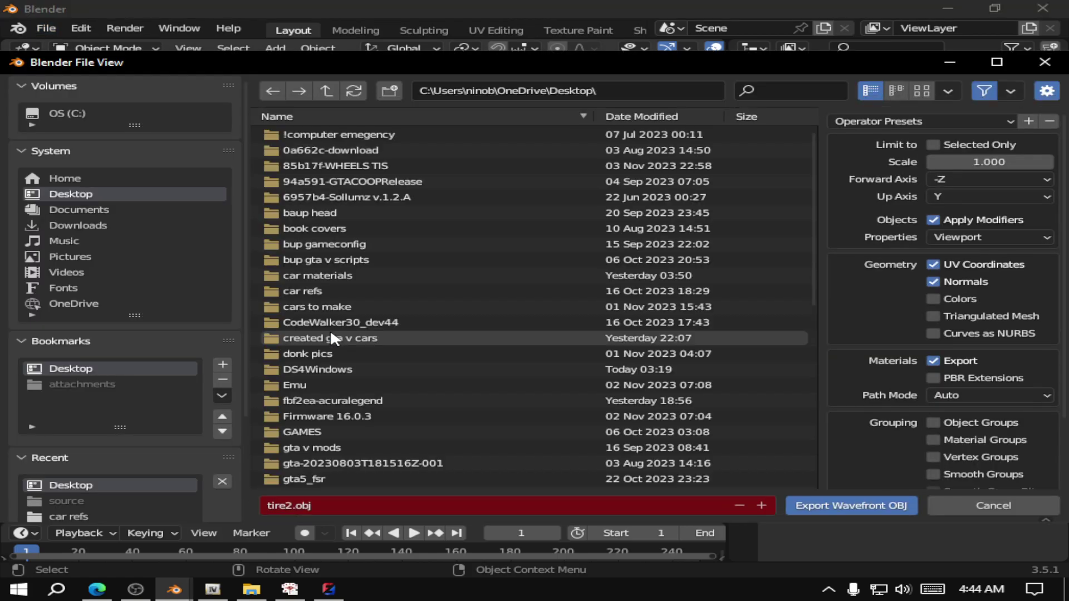
left_click(287, 507)
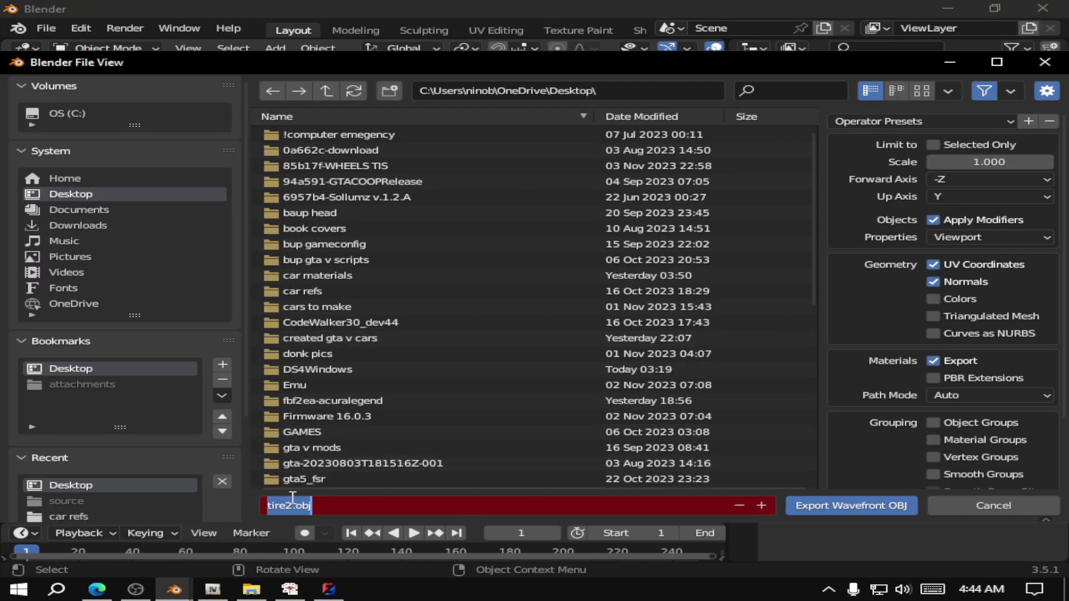
left_click_drag(287, 505, 230, 525)
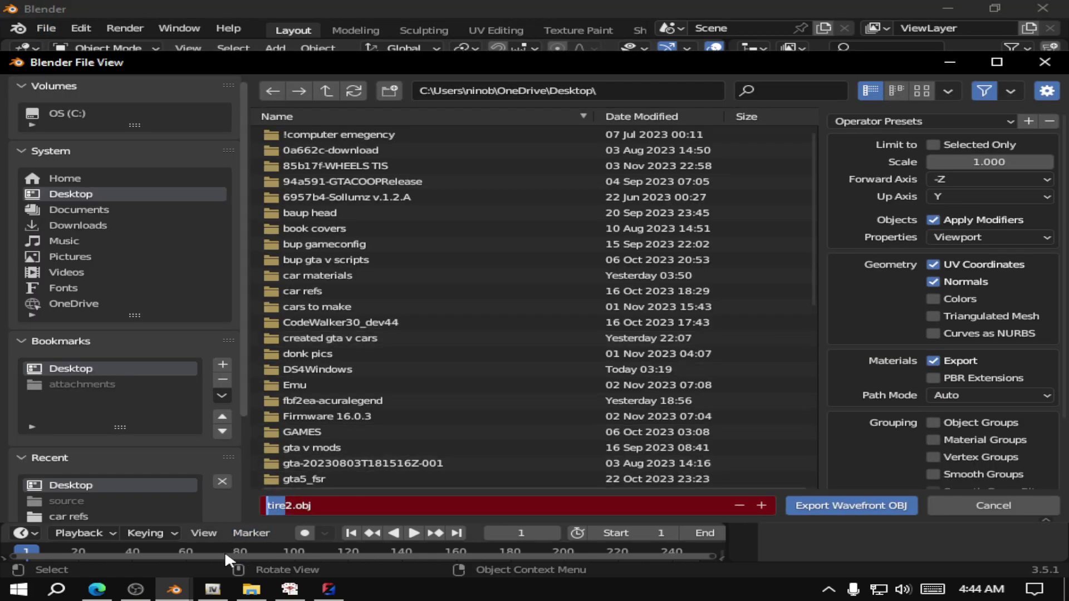
type("rim")
left_click(832, 505)
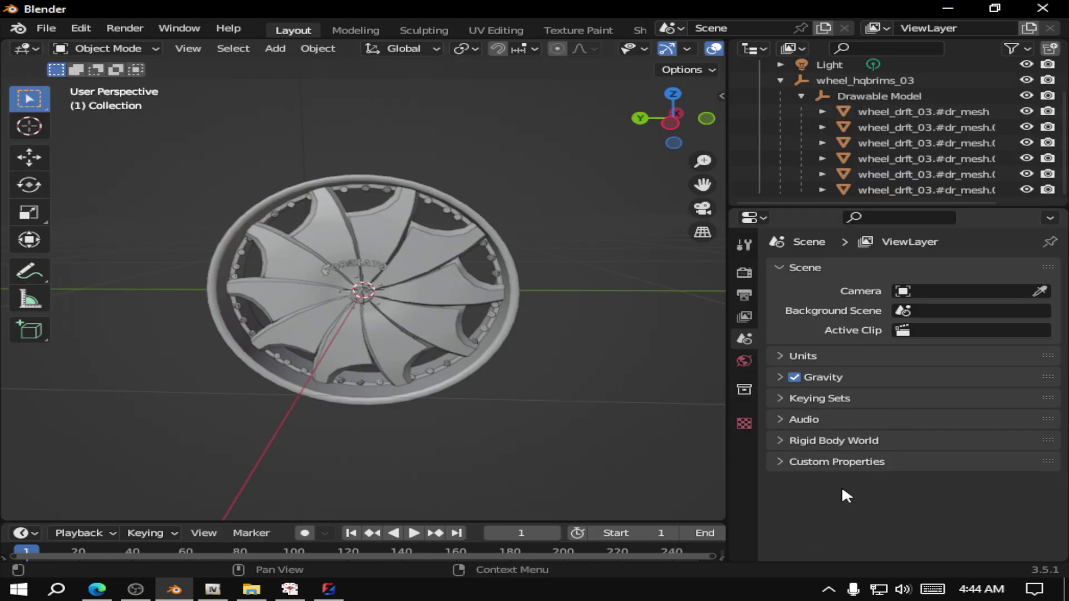
Step: Close Blender without saving the scene and switch to ZModeler
left_click(1043, 7)
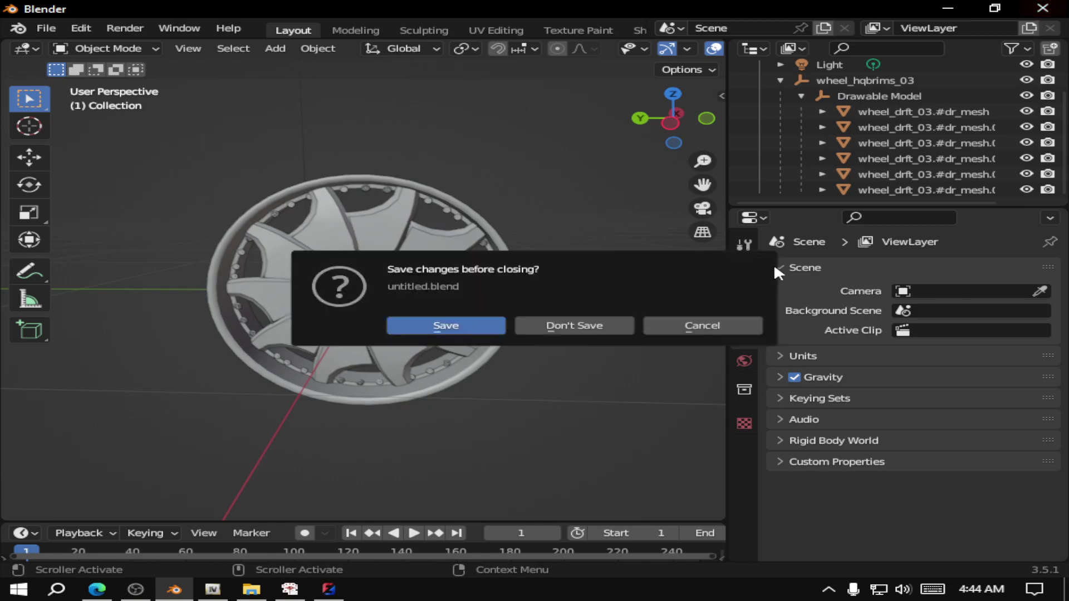
left_click(530, 328)
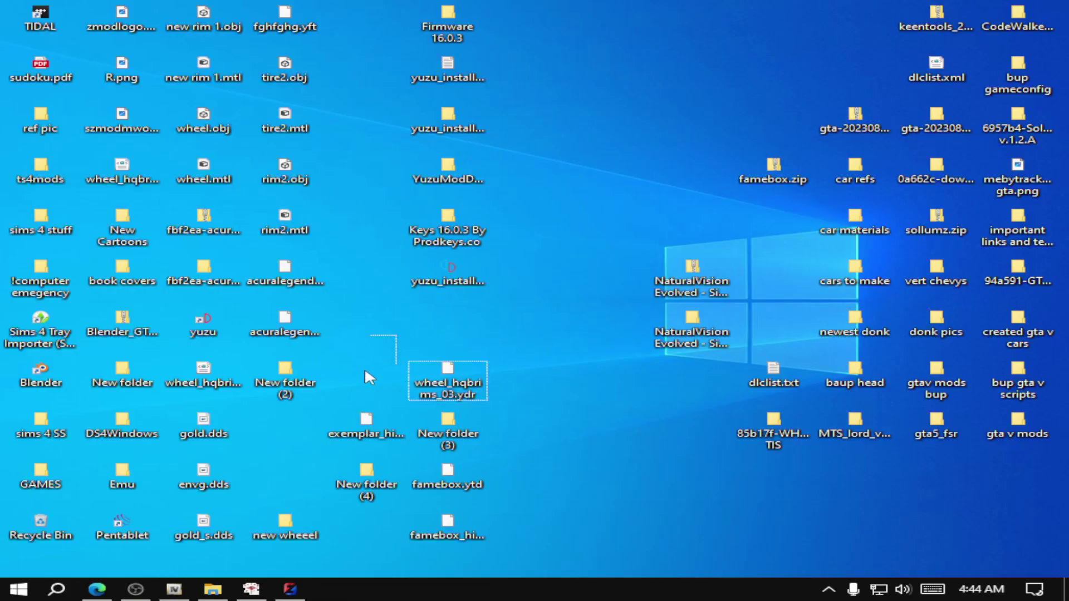
left_click(289, 588)
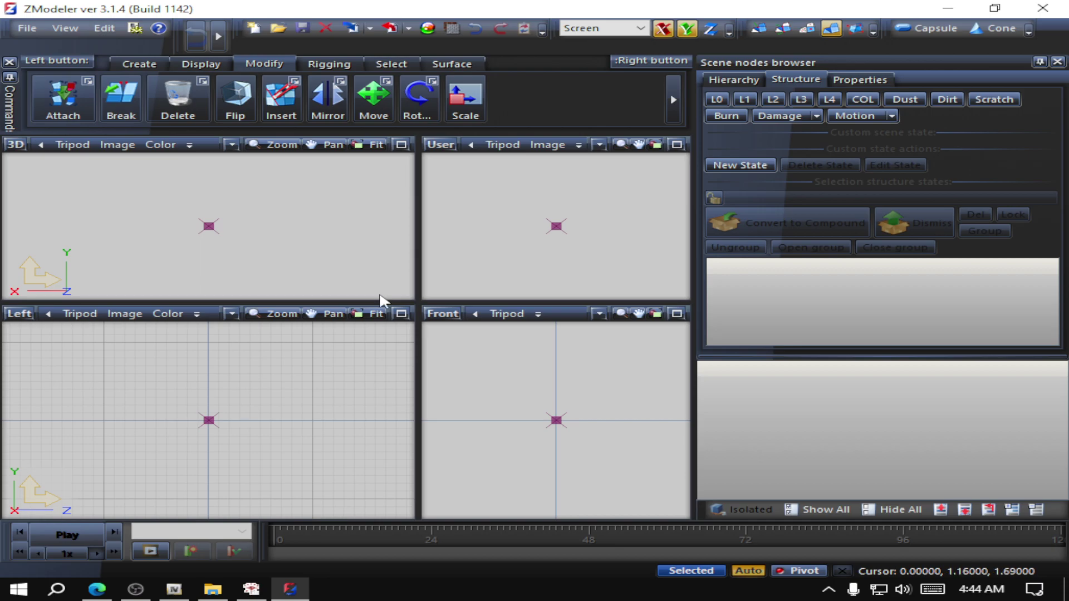
Step: Import the car model famebox_hi.yft from the Desktop into the empty scene
left_click(27, 28)
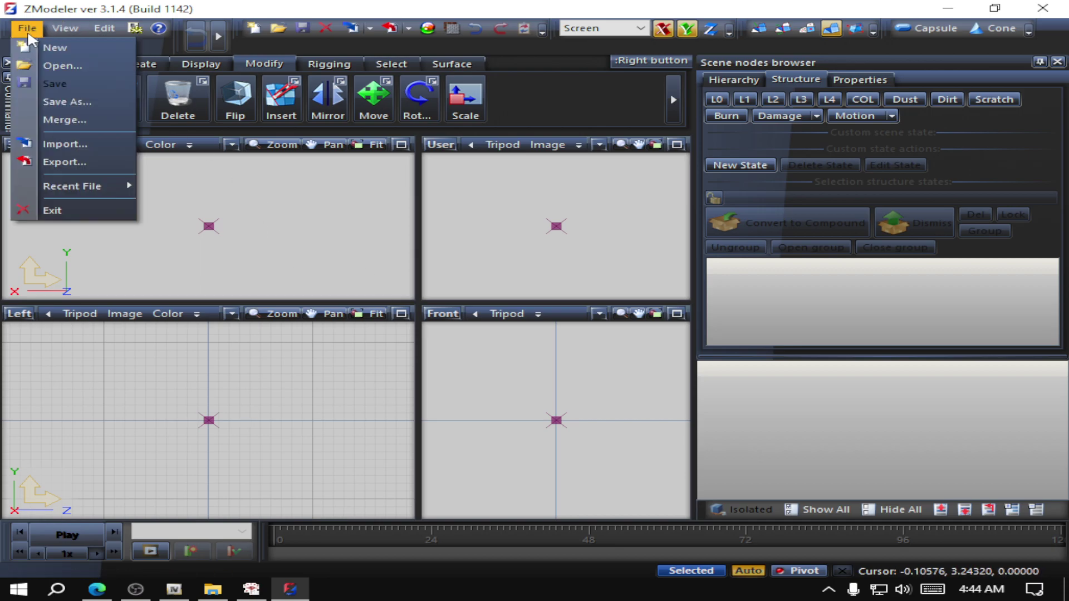
left_click(89, 147)
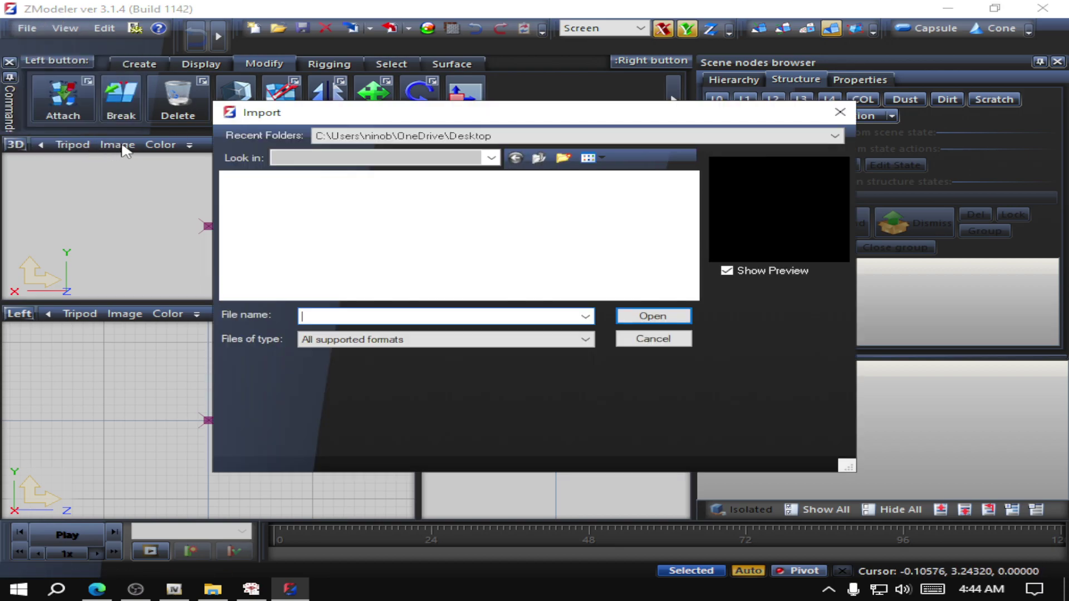
scroll(383, 266, "down", 15)
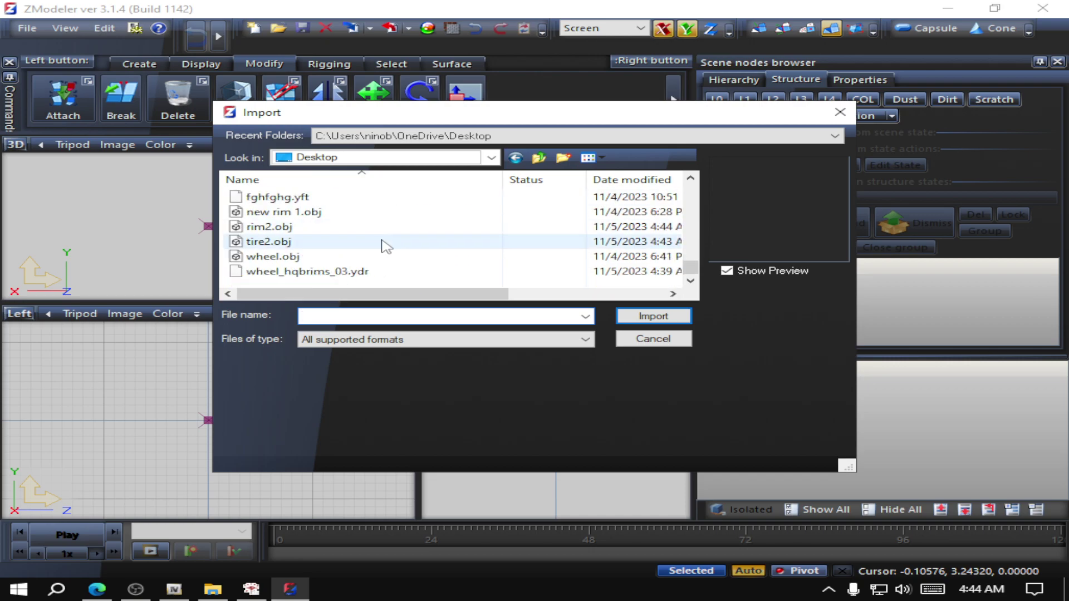
scroll(298, 222, "up", 1)
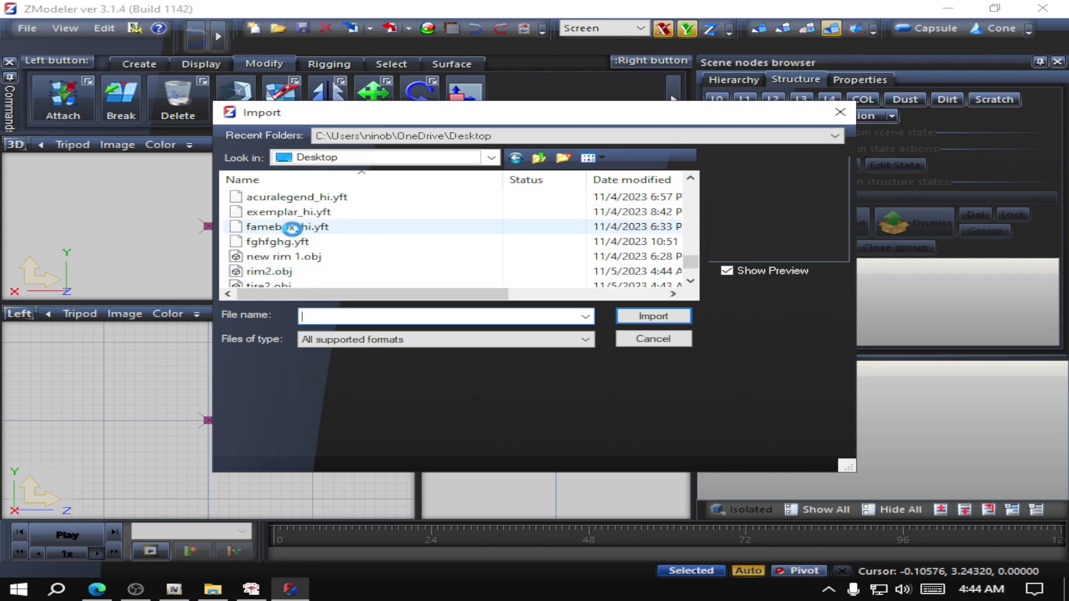
left_click(292, 227)
scroll(595, 383, "down", 3)
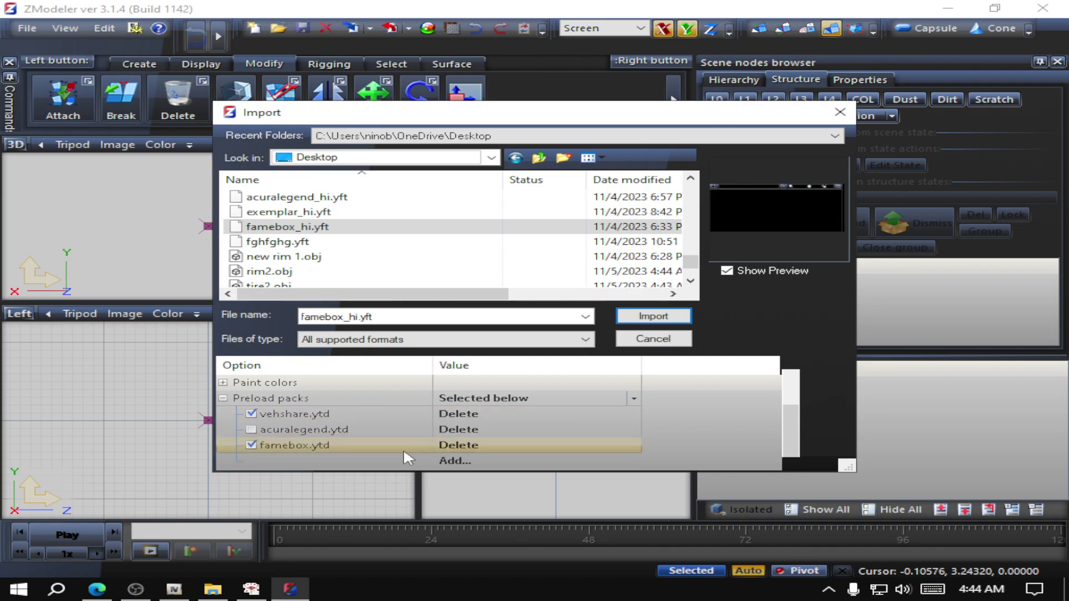
left_click(671, 318)
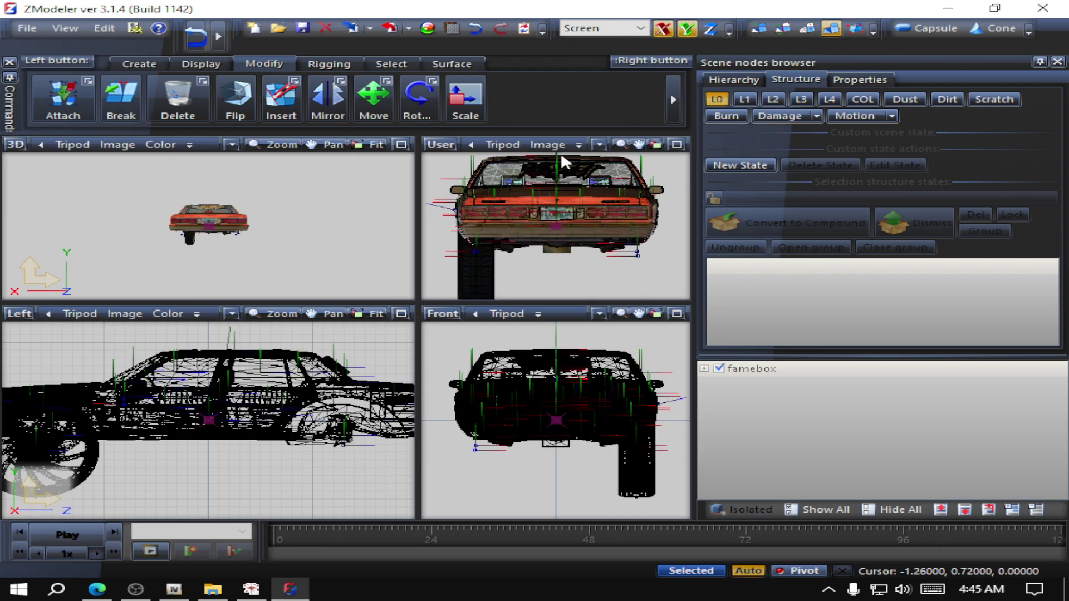
Step: Turn off the Pivot mode and examine the car's existing front wheel in the 3D view
middle_click_drag(196, 231, 347, 231)
scroll(296, 248, "up", 10)
middle_click_drag(331, 221, 292, 216)
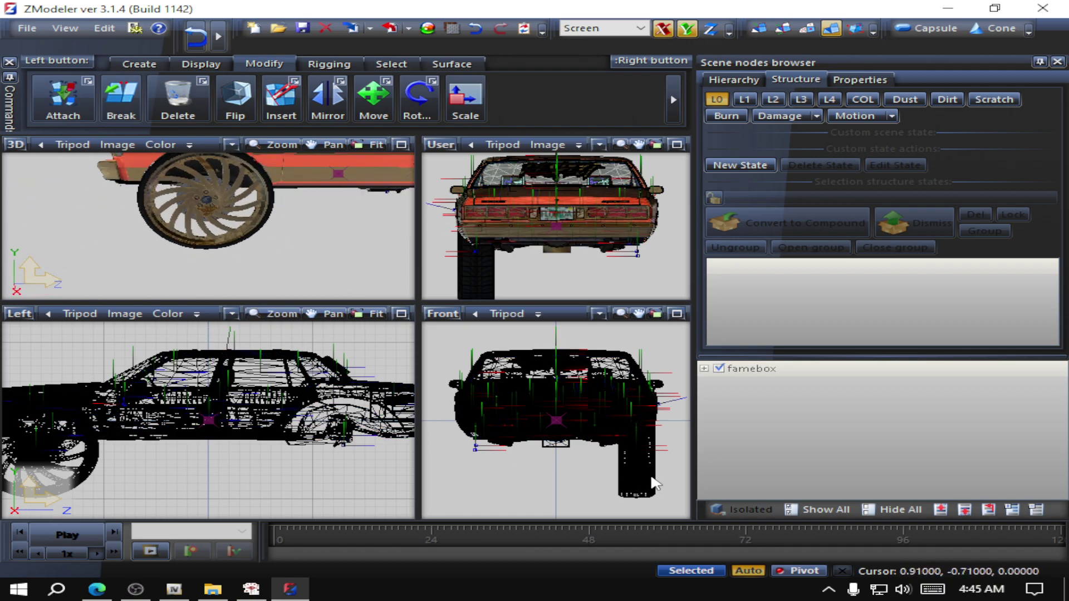
left_click(800, 570)
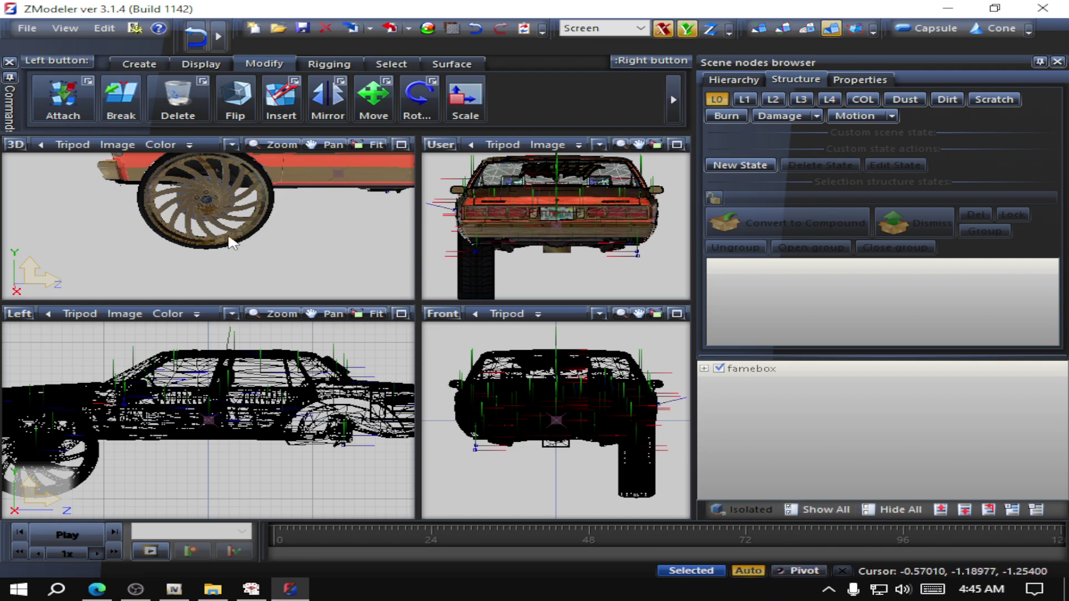
middle_click_drag(245, 236, 300, 253)
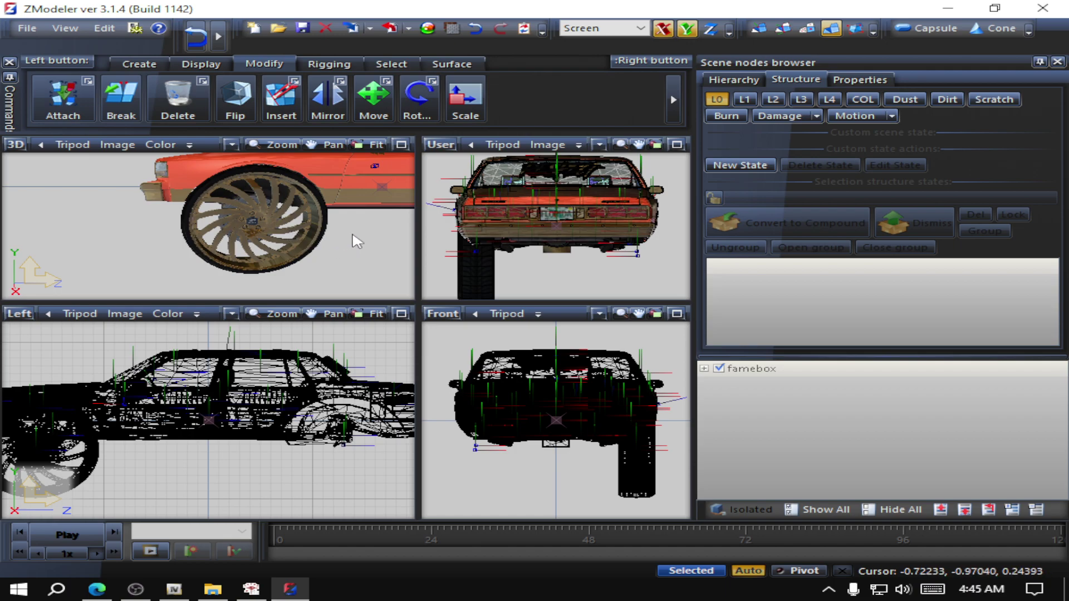
middle_click_drag(352, 241, 301, 249)
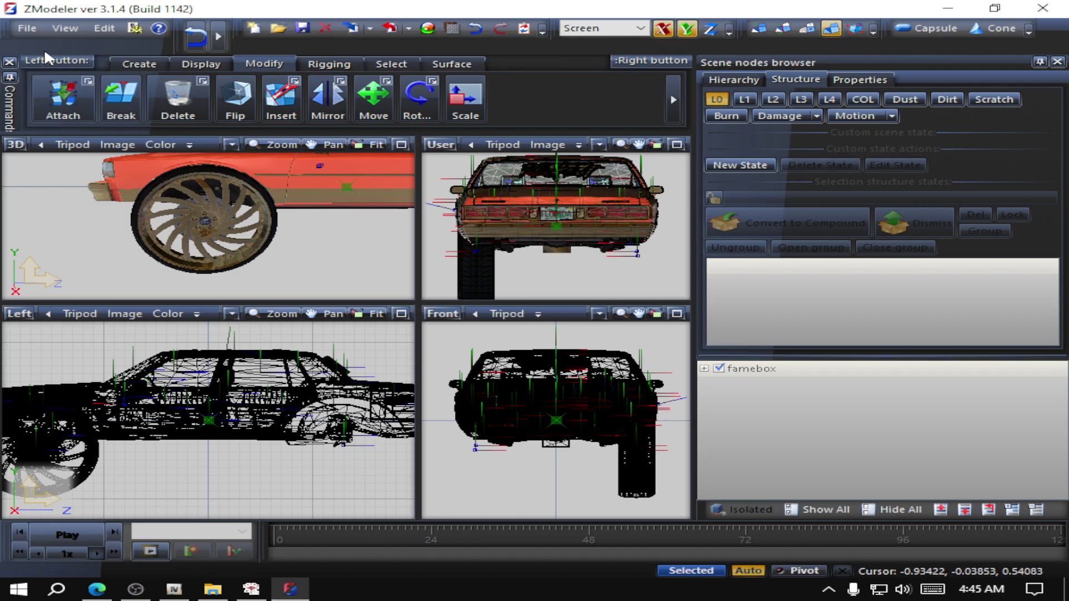
Step: Import tire2.obj and wheel.obj together from the Desktop, keeping their materials enabled
left_click(29, 32)
left_click(101, 144)
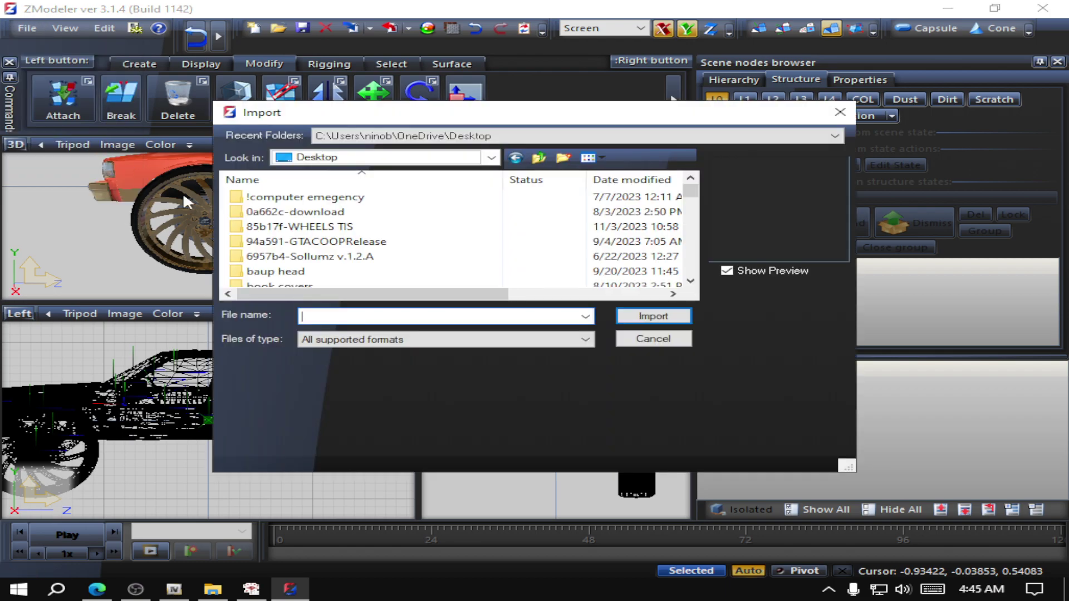
scroll(337, 235, "down", 5)
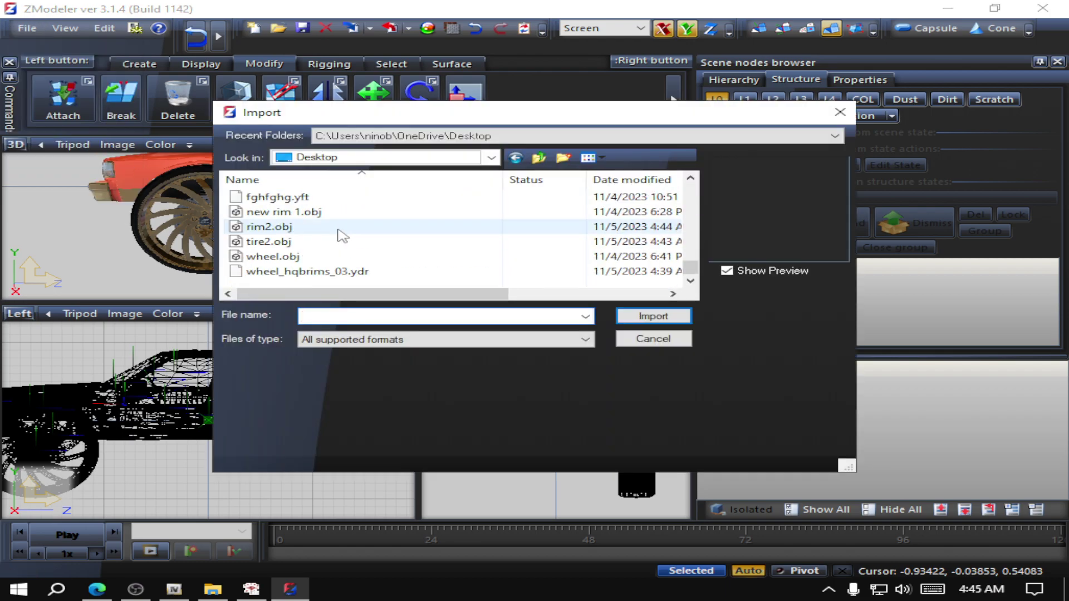
left_click(305, 257)
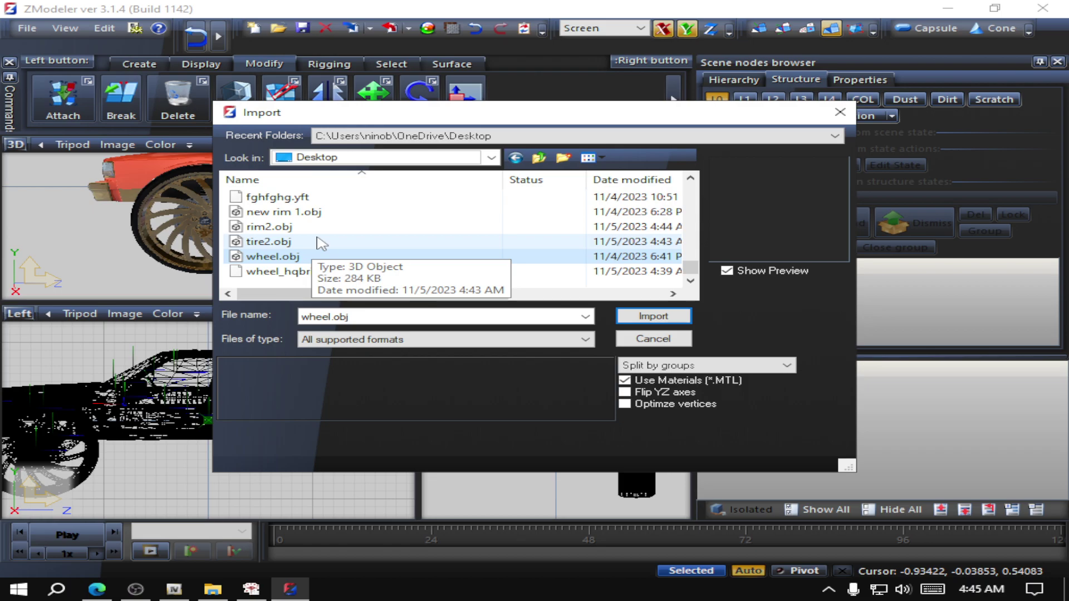
left_click(321, 241, "ctrl")
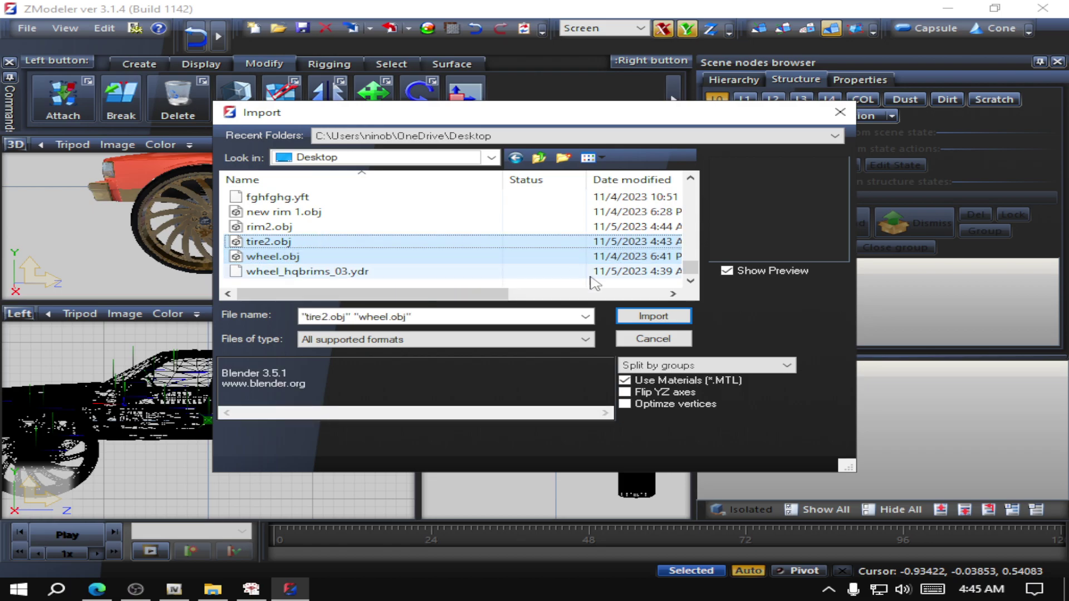
left_click(640, 315)
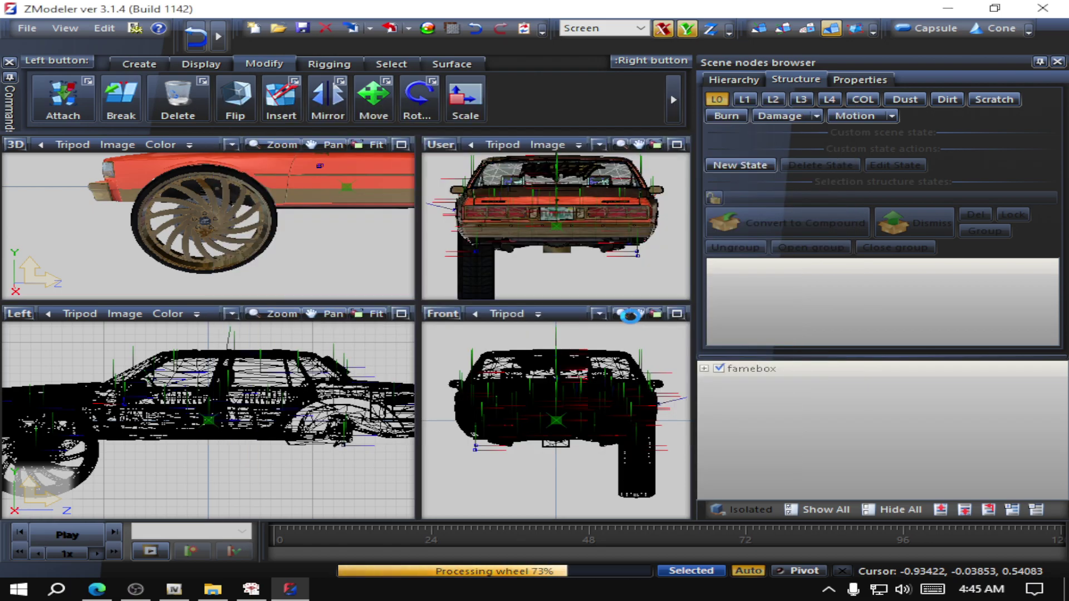
Step: Hide the famebox car so that only the imported wheel parts are shown
scroll(323, 256, "down", 5)
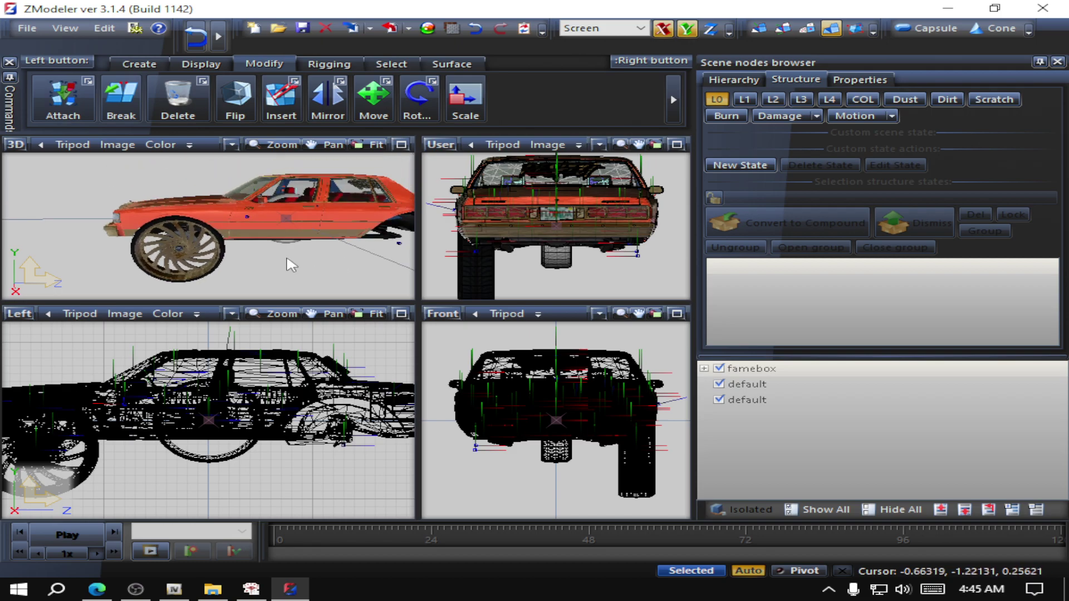
scroll(209, 243, "up", 5)
left_click(718, 369)
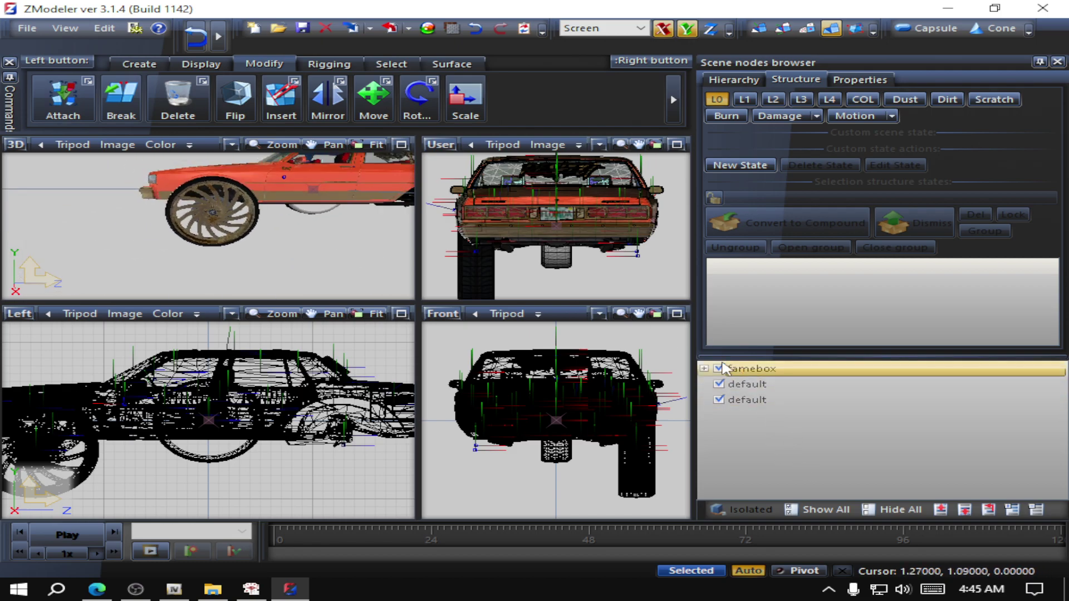
left_click(718, 369)
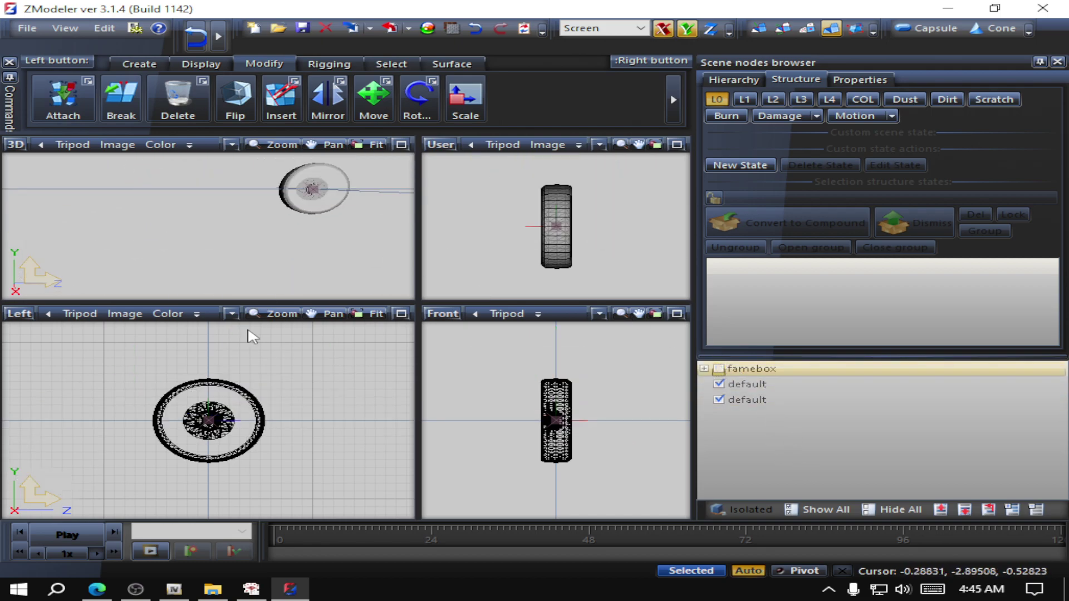
middle_click_drag(276, 231, 334, 243)
Step: Examine the two imported parts by toggling their visibility one at a time and viewing them from several angles
left_click(719, 385)
left_click(719, 400)
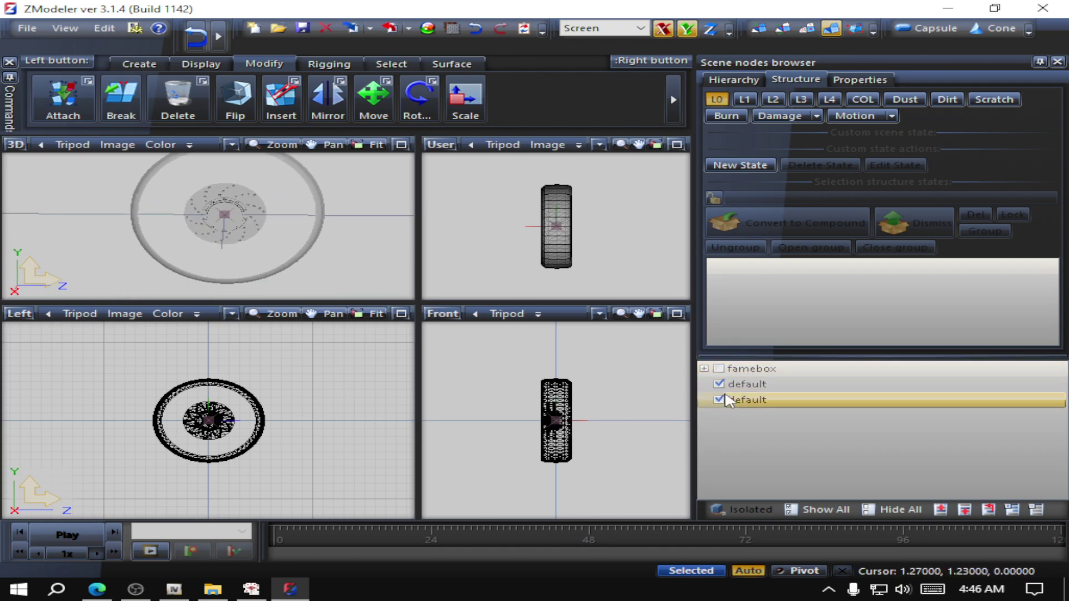
left_click(743, 369)
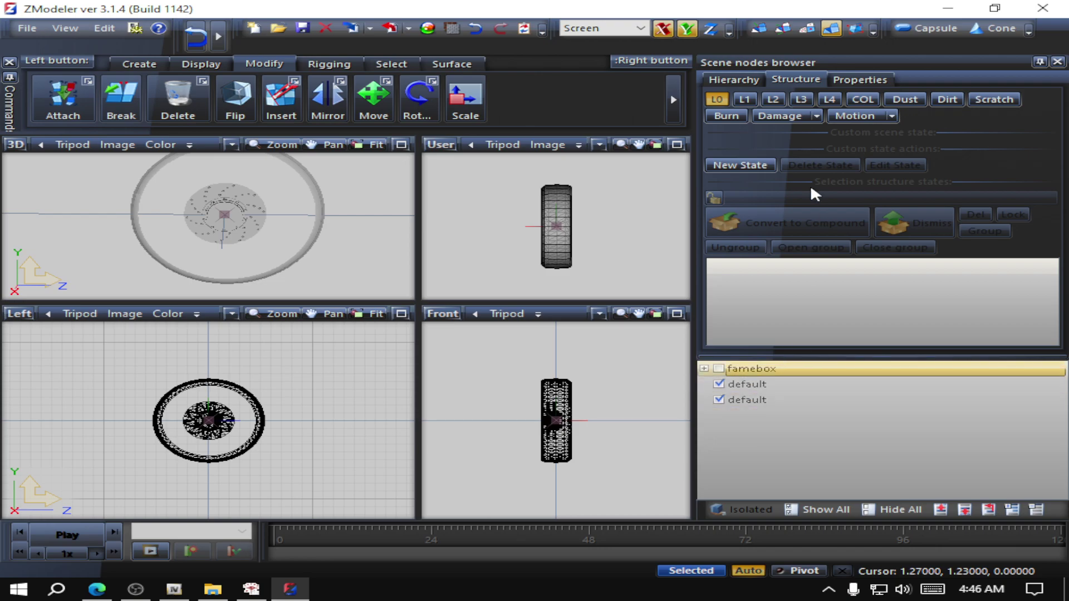
left_click(725, 106)
left_click(719, 401)
left_click(718, 399)
left_click(719, 400)
left_click(764, 384)
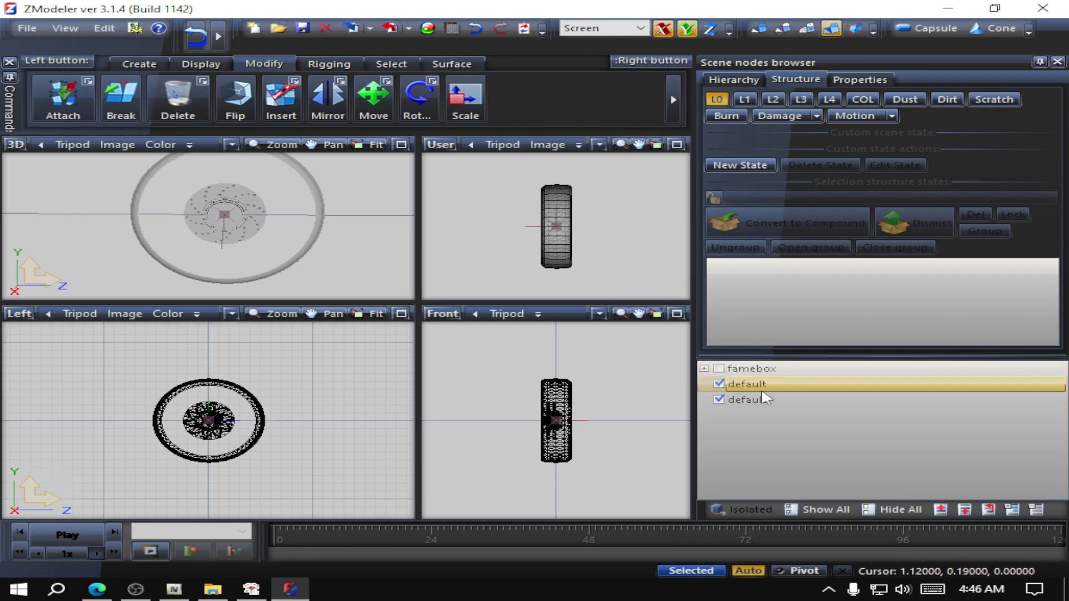
left_click(768, 397, "shift")
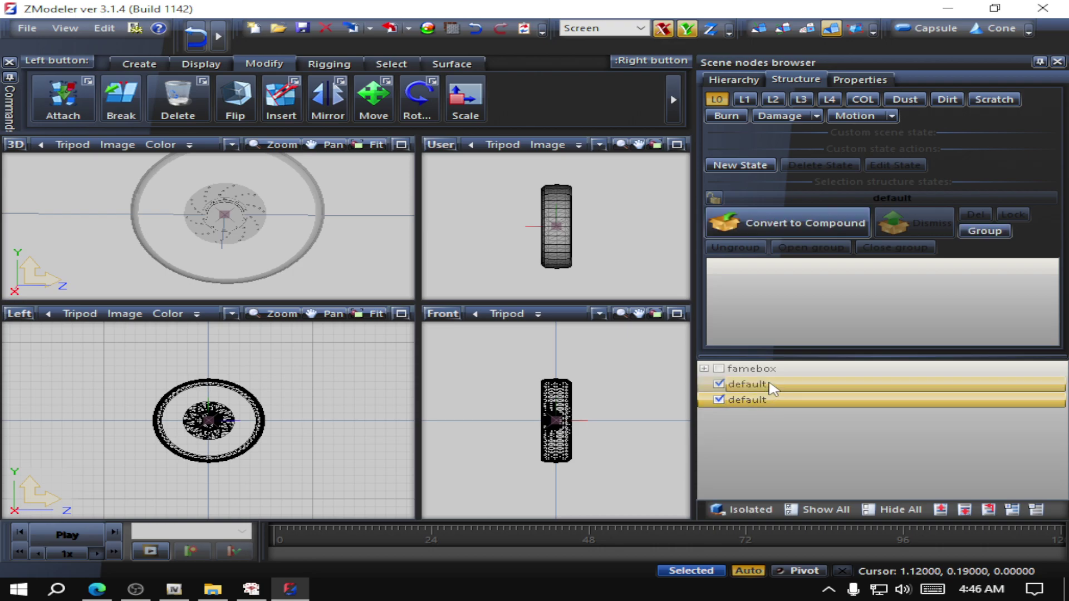
left_click(743, 400)
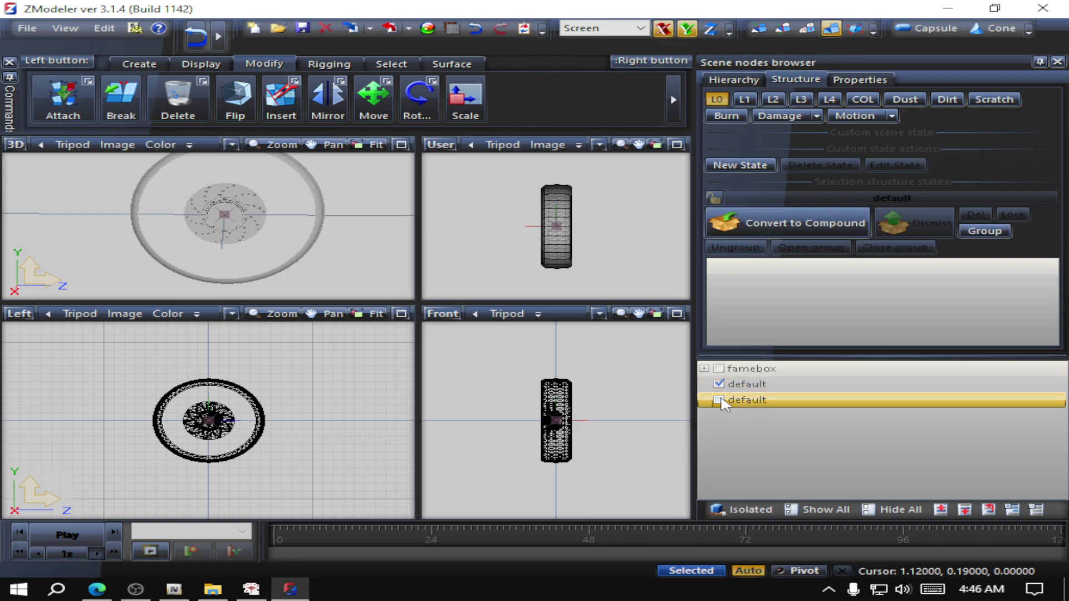
mouse_move(288, 255)
middle_mouse_down()
mouse_move(365, 262)
mouse_move(347, 267)
middle_mouse_up()
left_click(719, 384)
left_click(718, 384)
left_click(719, 384)
left_click(718, 399)
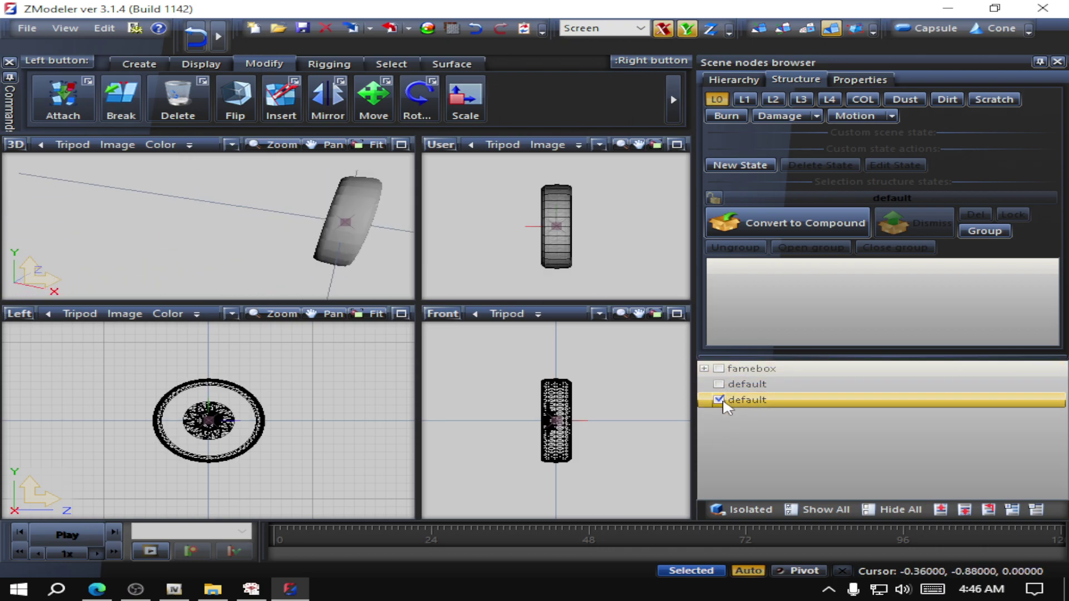
left_click_drag(310, 303, 267, 311)
middle_click_drag(267, 311, 259, 267)
Step: Delete the duplicate imported tire so that only one imported part remains beside the famebox car
left_click(768, 390, "ctrl")
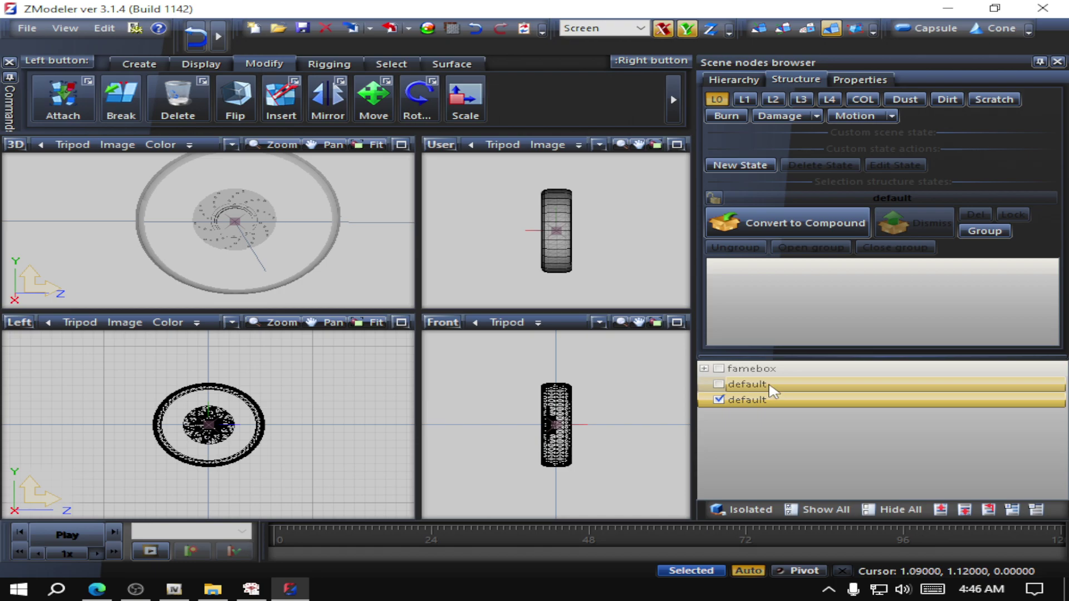
left_click(771, 389)
left_click(719, 384)
right_click(771, 386)
mouse_move(855, 426)
left_click(960, 416)
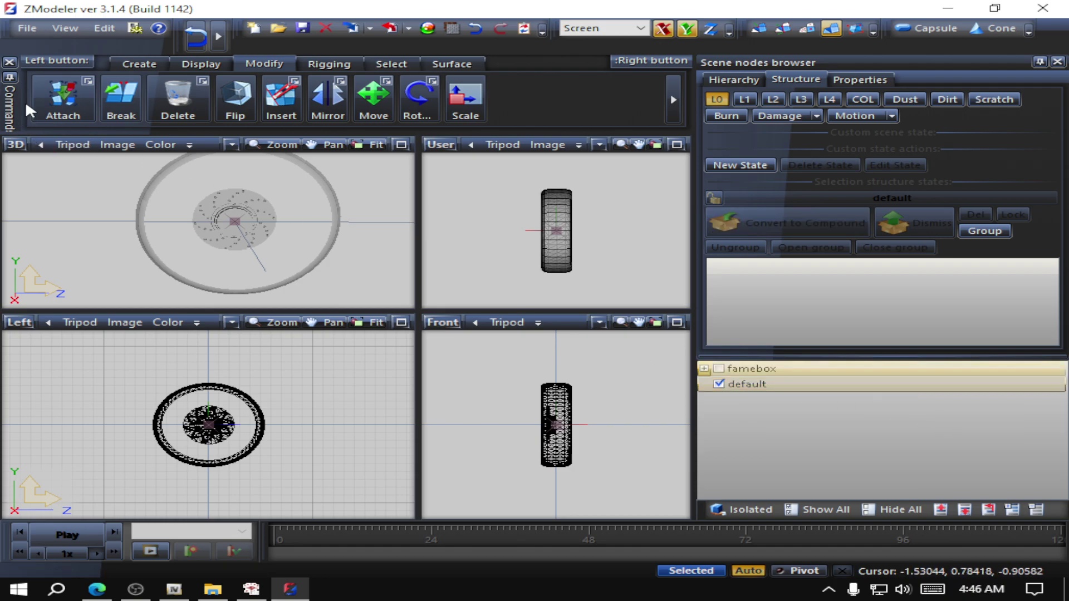
Step: Import rim2.obj from the Desktop and check the rim against the tire by toggling its visibility
left_click(26, 29)
left_click(72, 143)
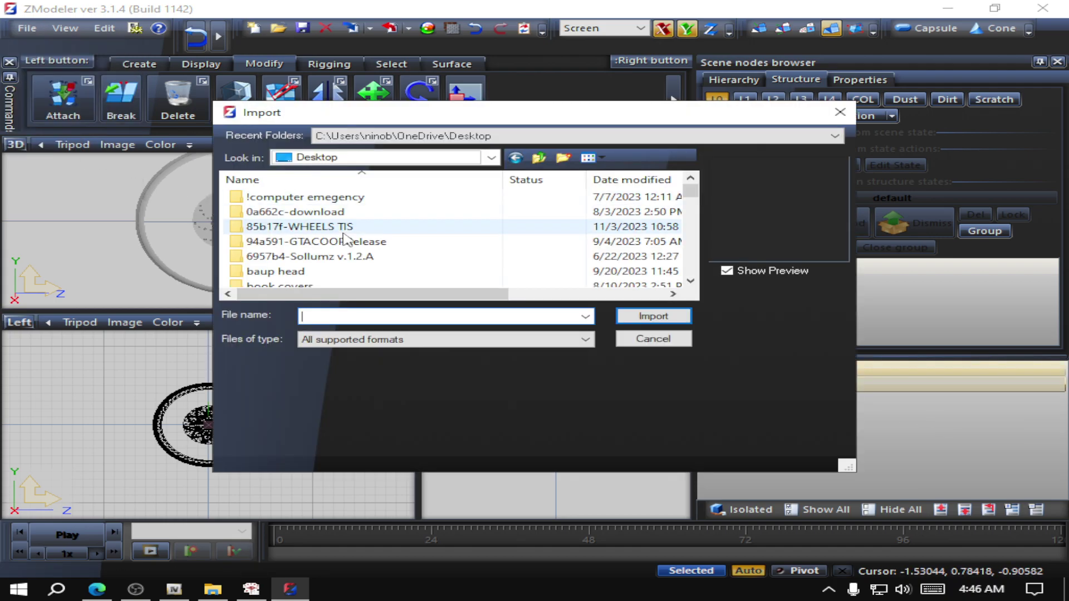
scroll(351, 260, "down", 5)
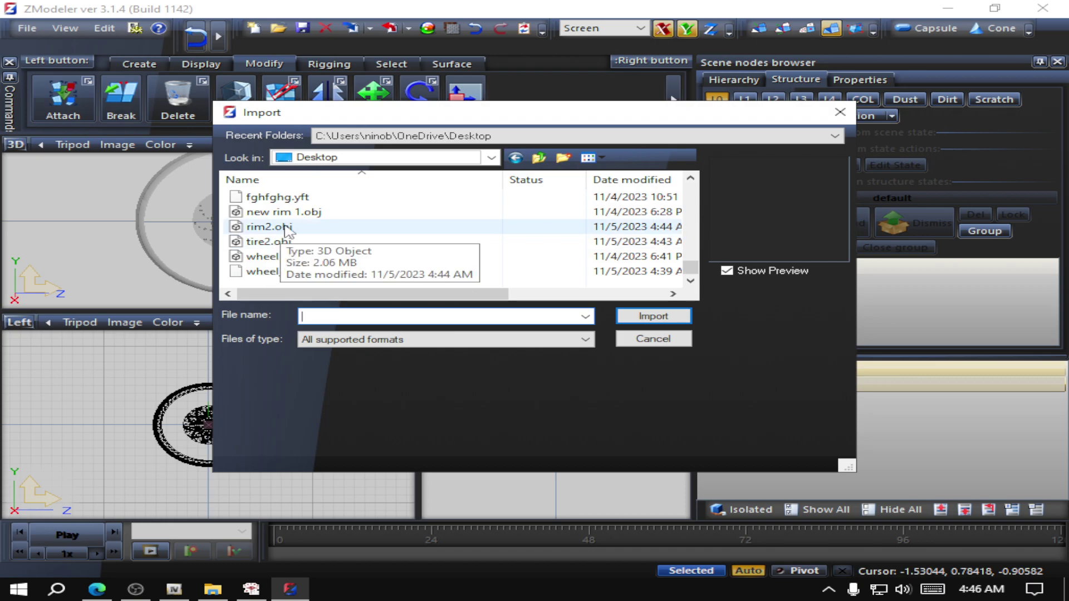
left_click(287, 227)
left_click(651, 316)
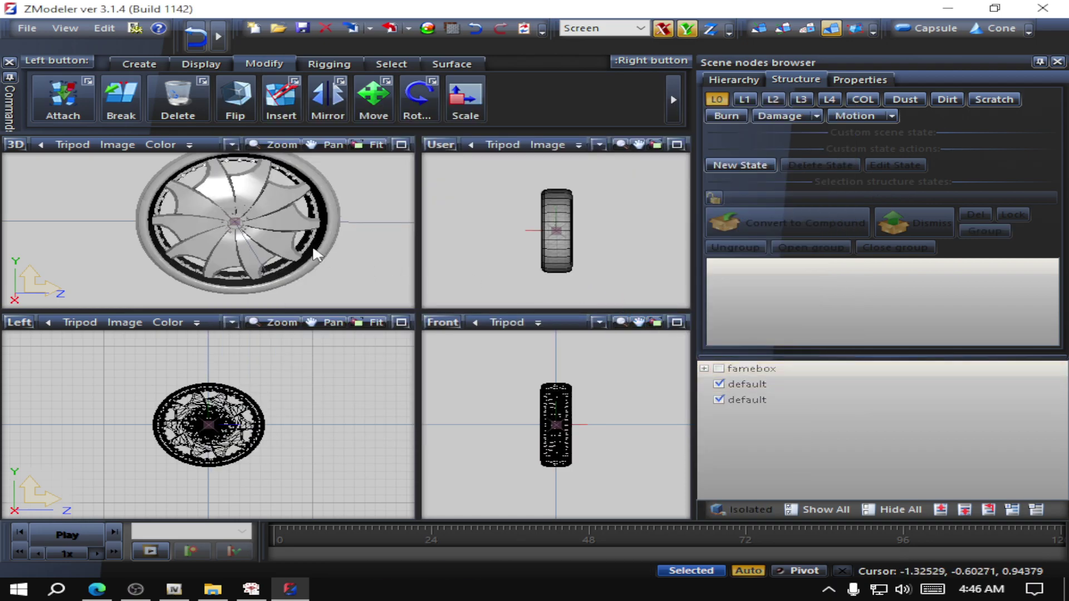
left_click(718, 400)
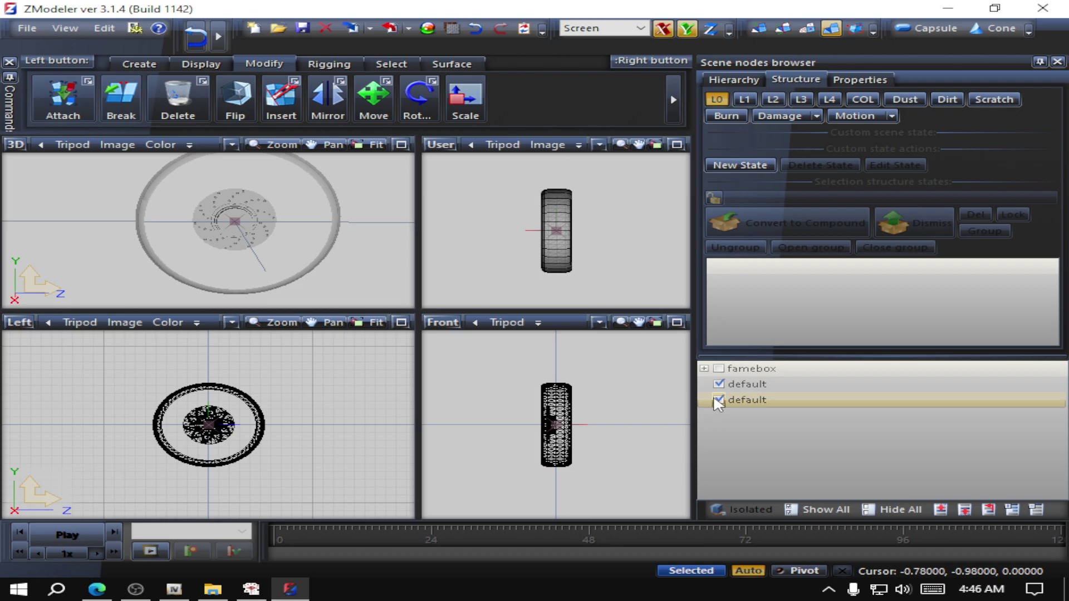
middle_click_drag(245, 257, 279, 245)
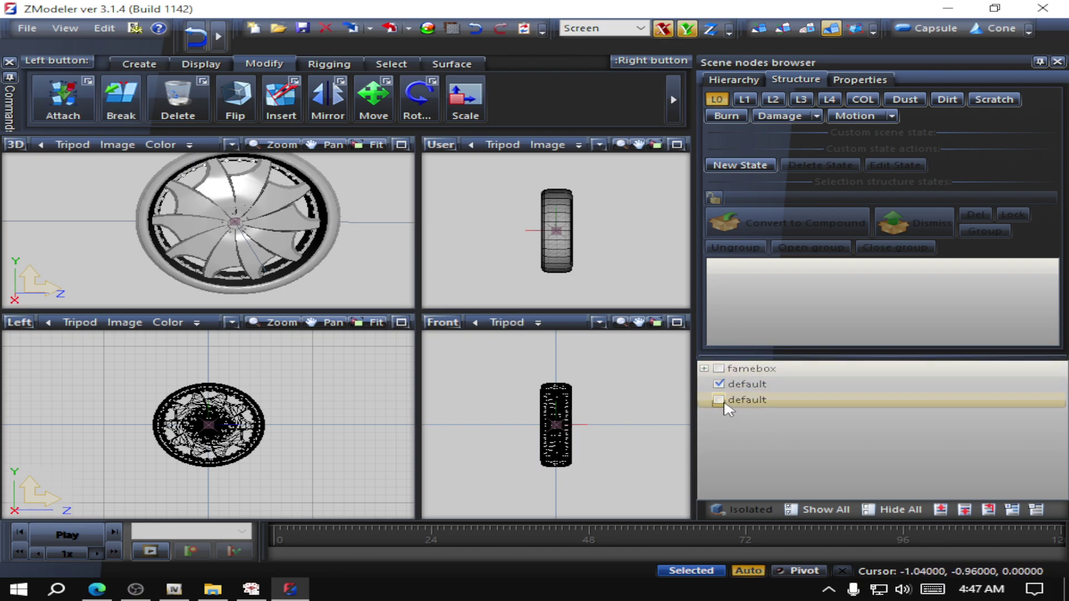
left_click(719, 399)
Step: Try to attach the imported rim and tire into one object, and undo the attachment
left_click(51, 115)
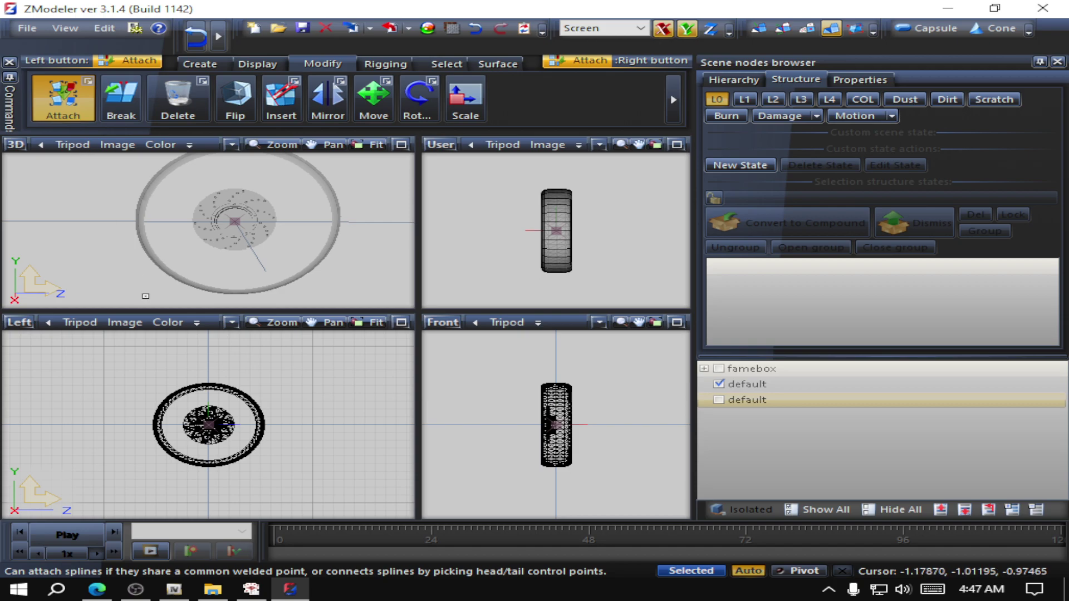
scroll(214, 431, "up", 3)
left_click(214, 431)
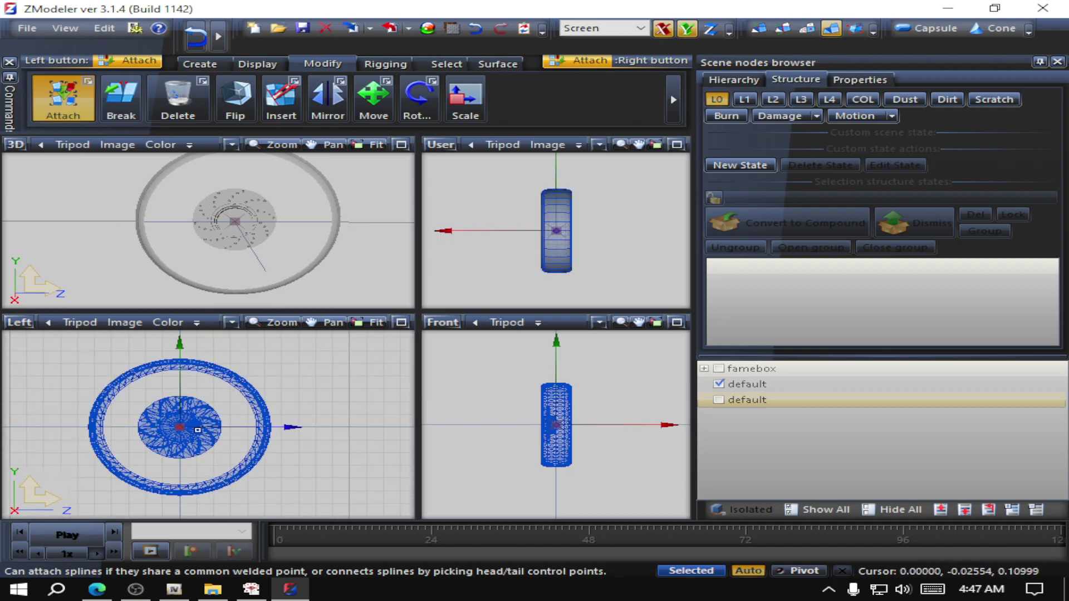
left_click(198, 430)
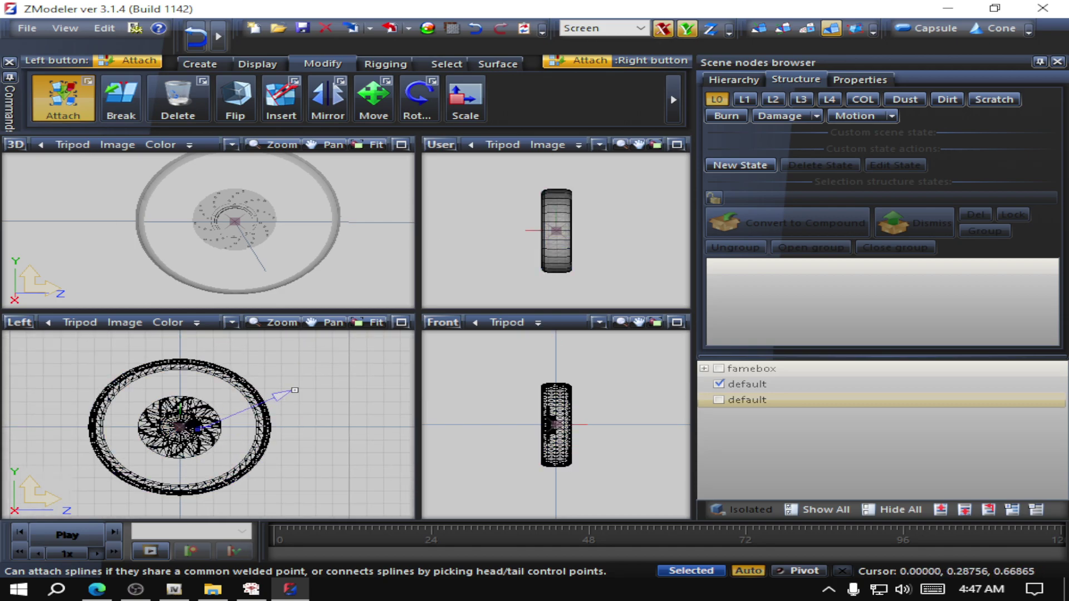
left_click(719, 399)
left_click(241, 432)
left_click(241, 432)
left_click(63, 100)
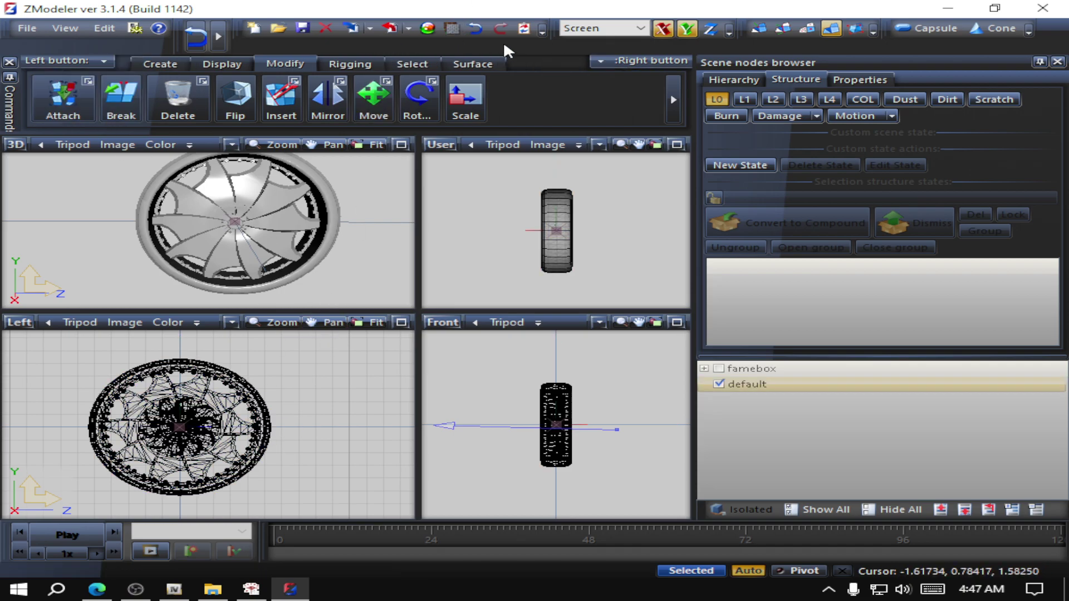
left_click(476, 29)
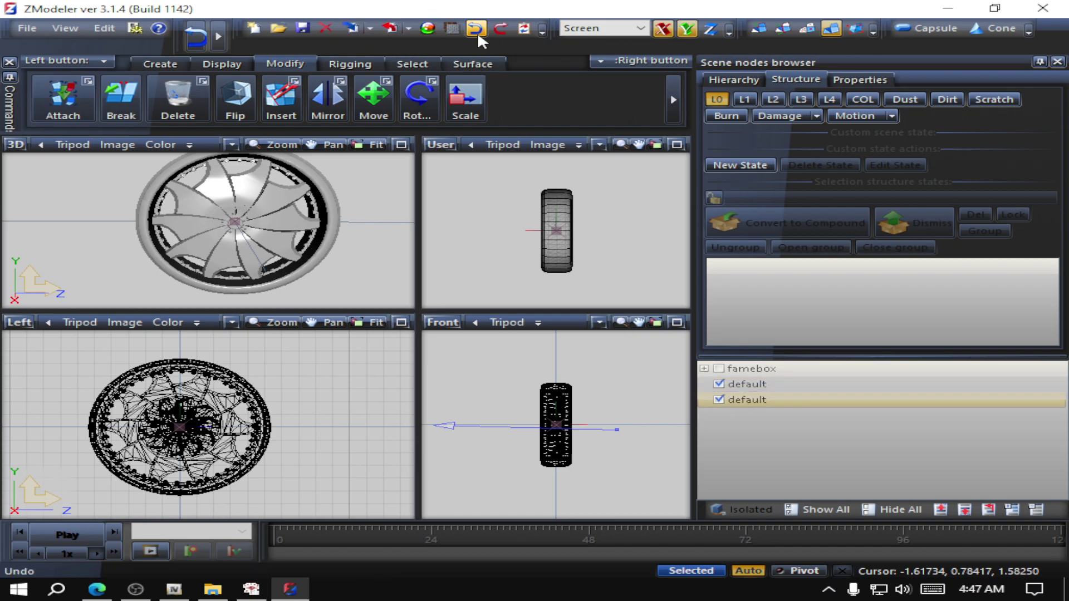
Step: Rename the imported tire object as tire and the imported rim object as rim
left_click(743, 388)
left_click(719, 384)
left_click(719, 384)
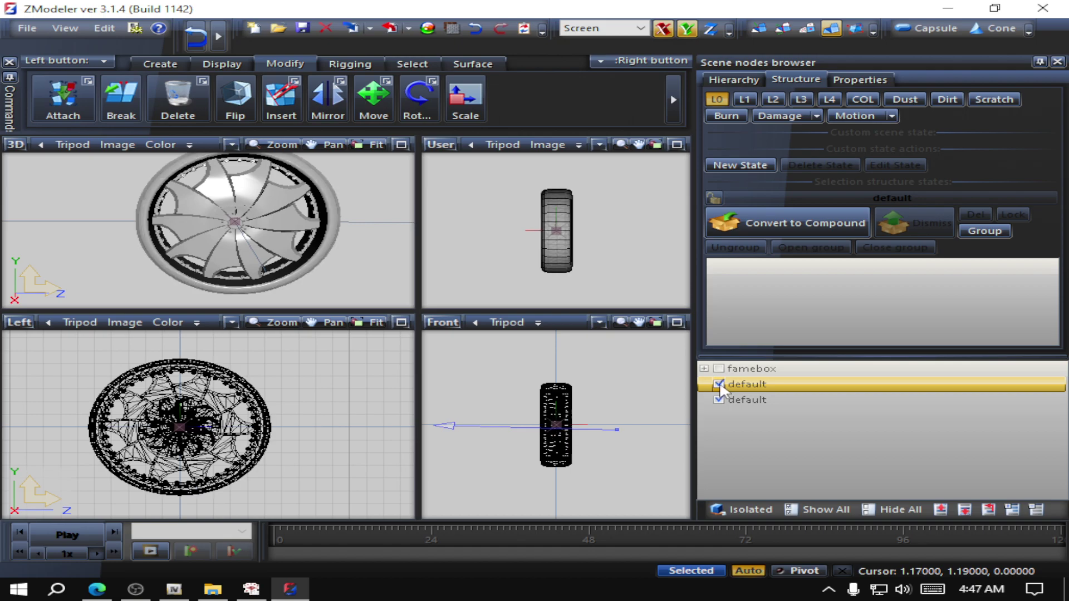
double_click(776, 386)
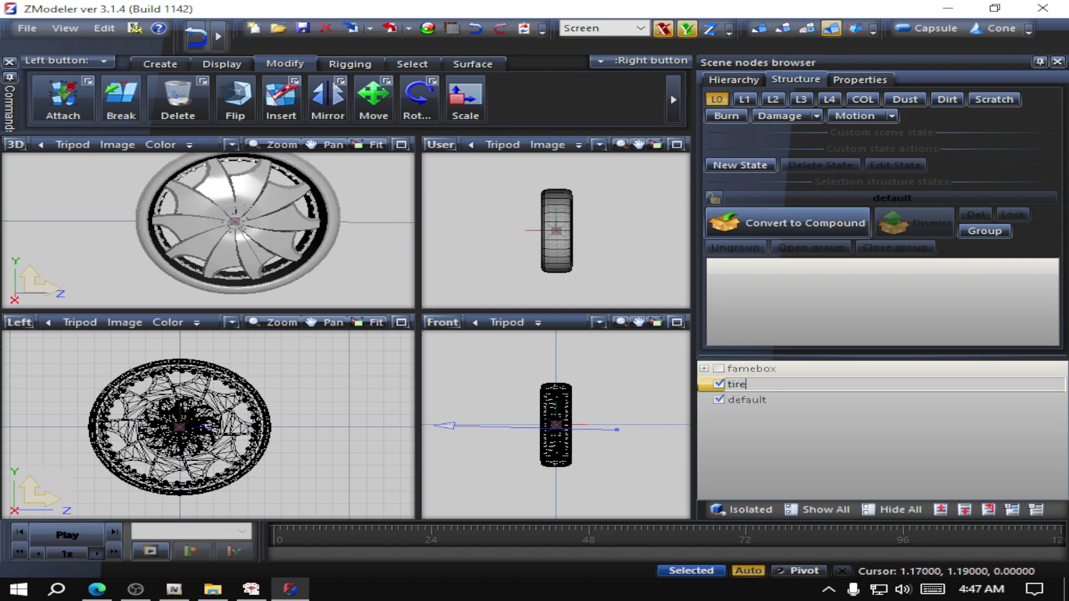
type("tire")
left_click(752, 399)
double_click(754, 400)
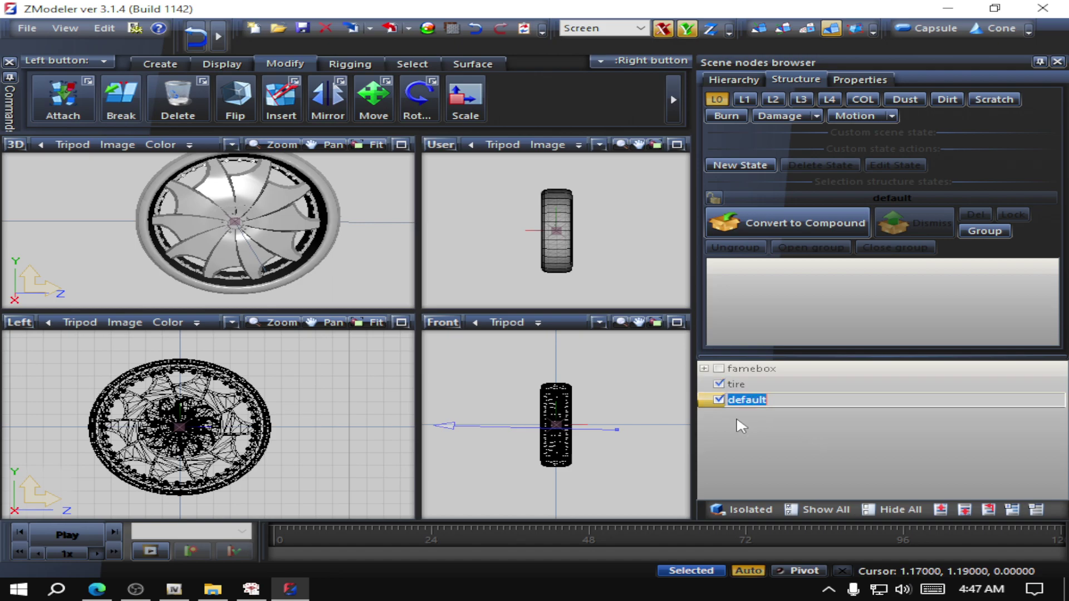
key("Return")
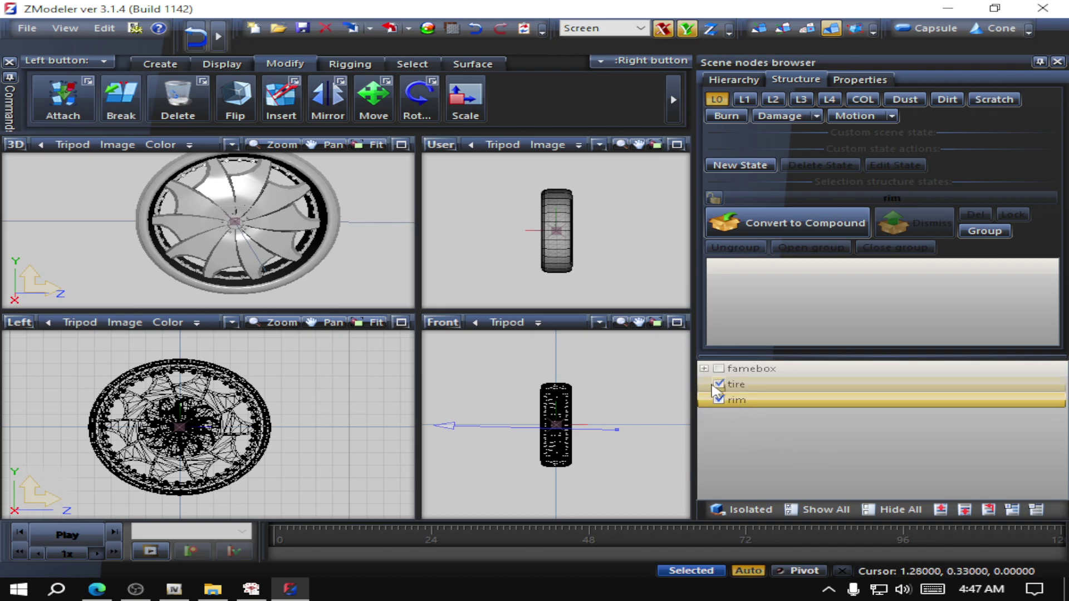
Step: Select the rim mesh in the scene and show its object properties
left_click(725, 390, "ctrl")
left_click(723, 399)
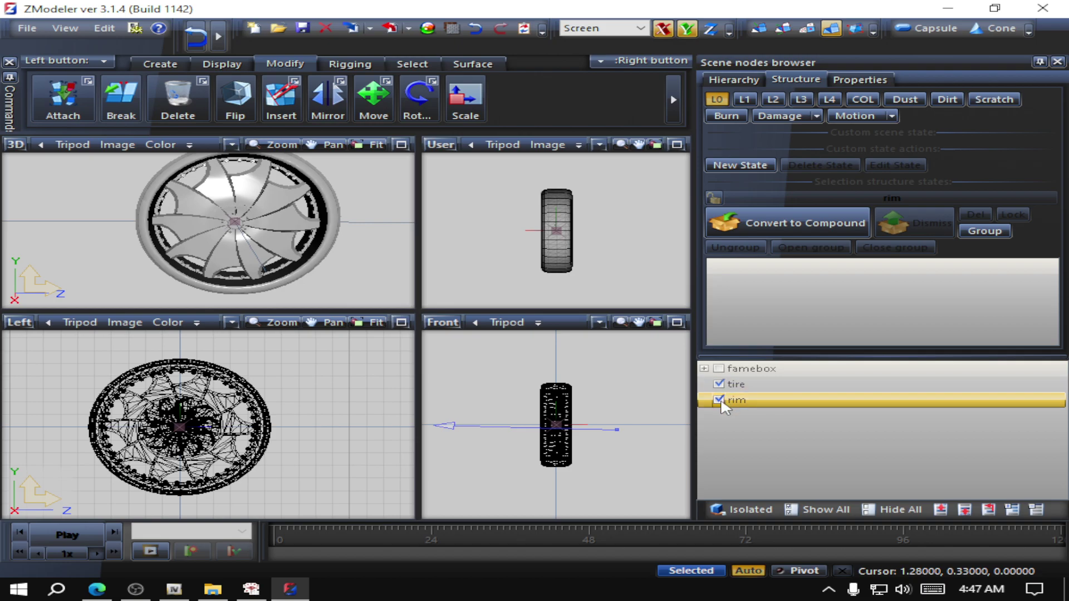
left_click(722, 402)
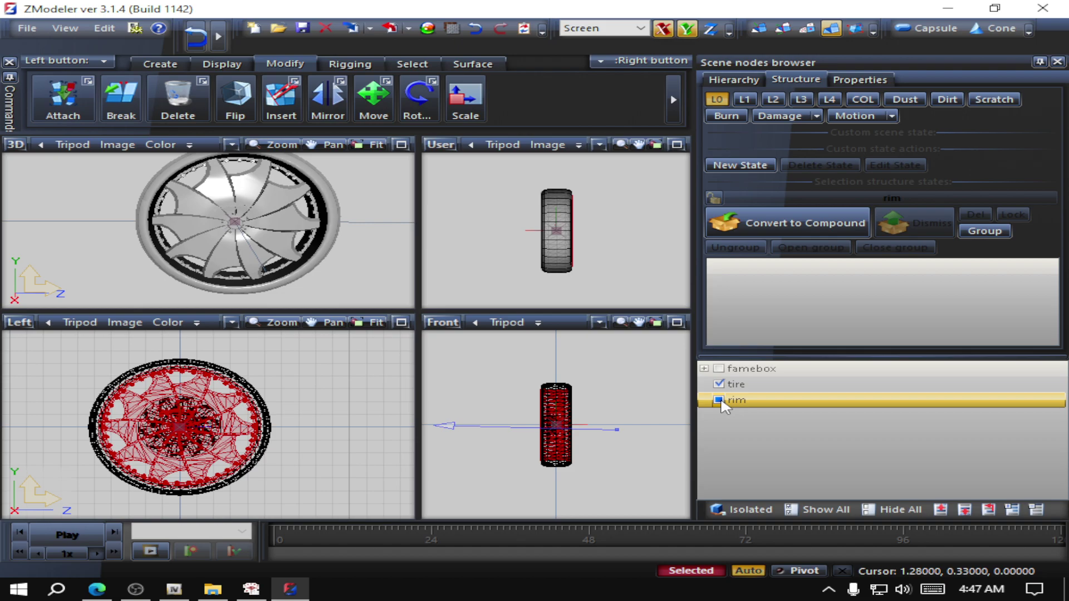
left_click(740, 369, "ctrl")
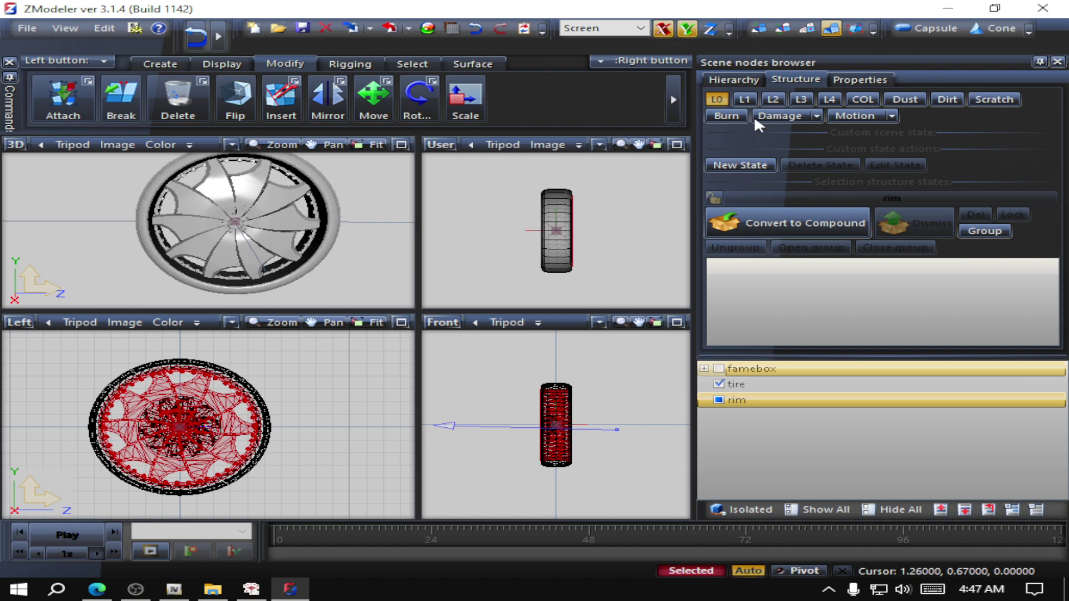
left_click(860, 79)
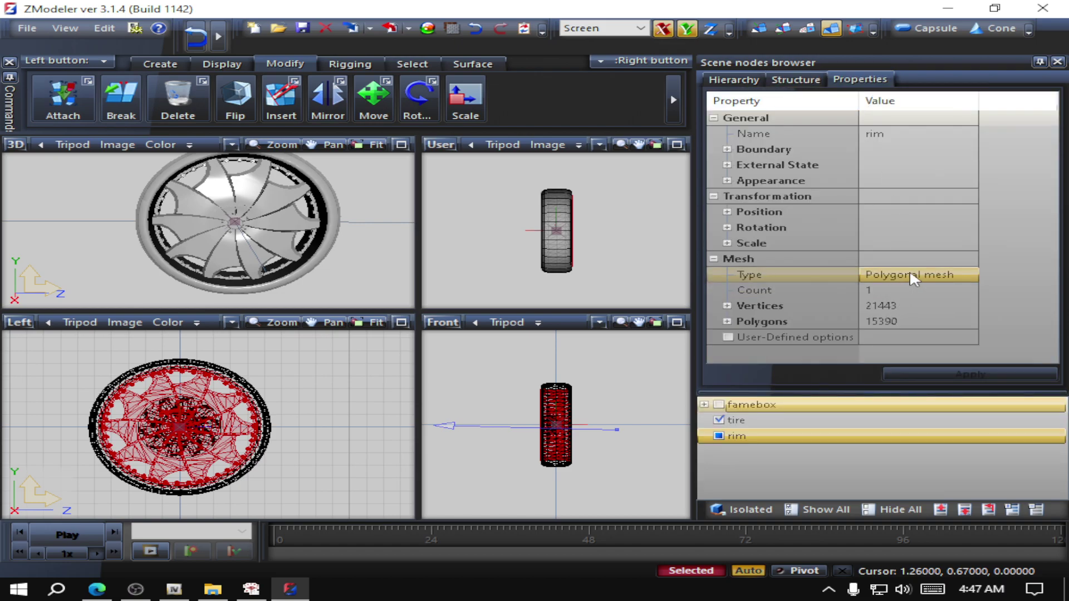
left_click(721, 439)
left_click(724, 438)
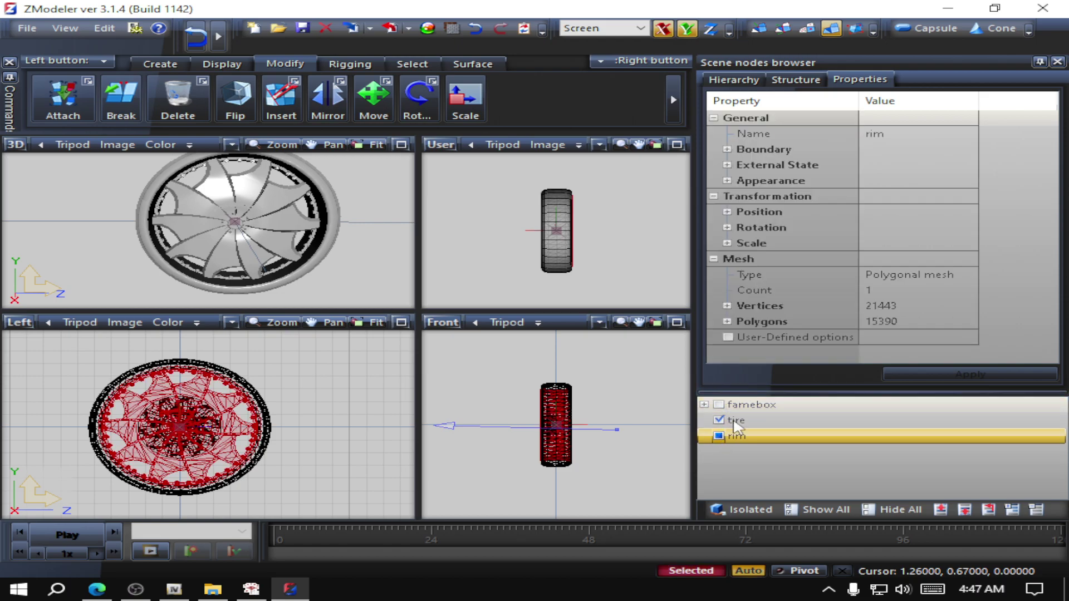
Step: Replace the rim's multiple polygon materials with the gold material and apply the change
left_click(726, 321)
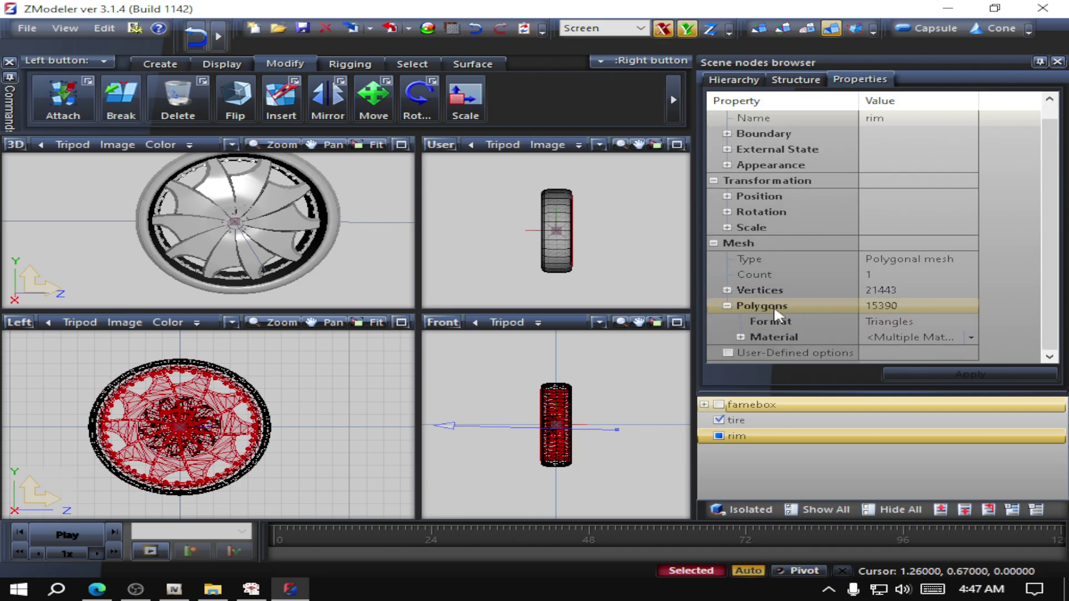
left_click(739, 337)
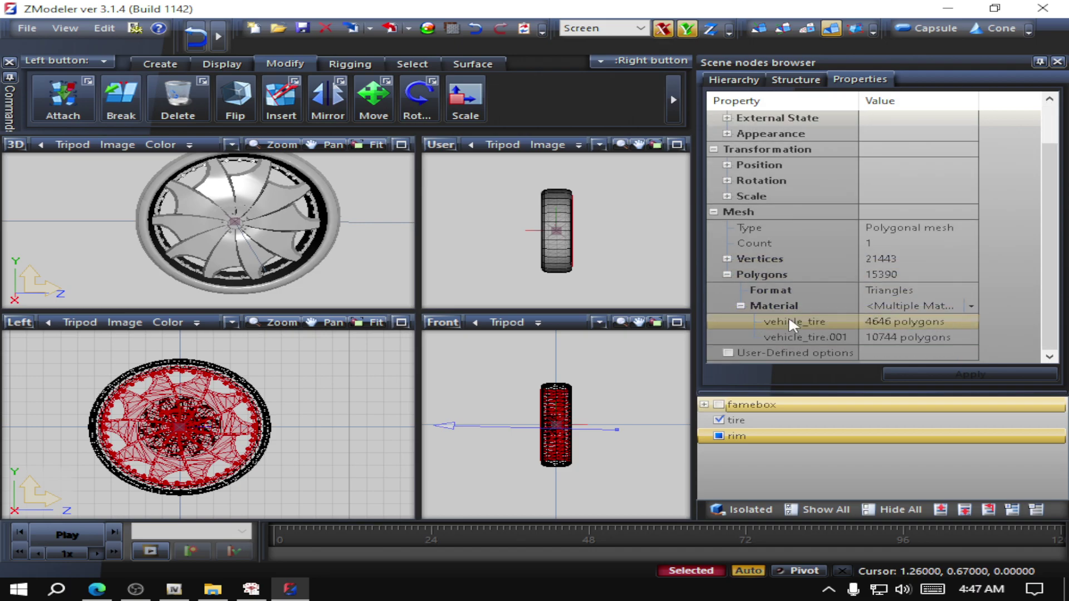
left_click(913, 305)
left_click(971, 306)
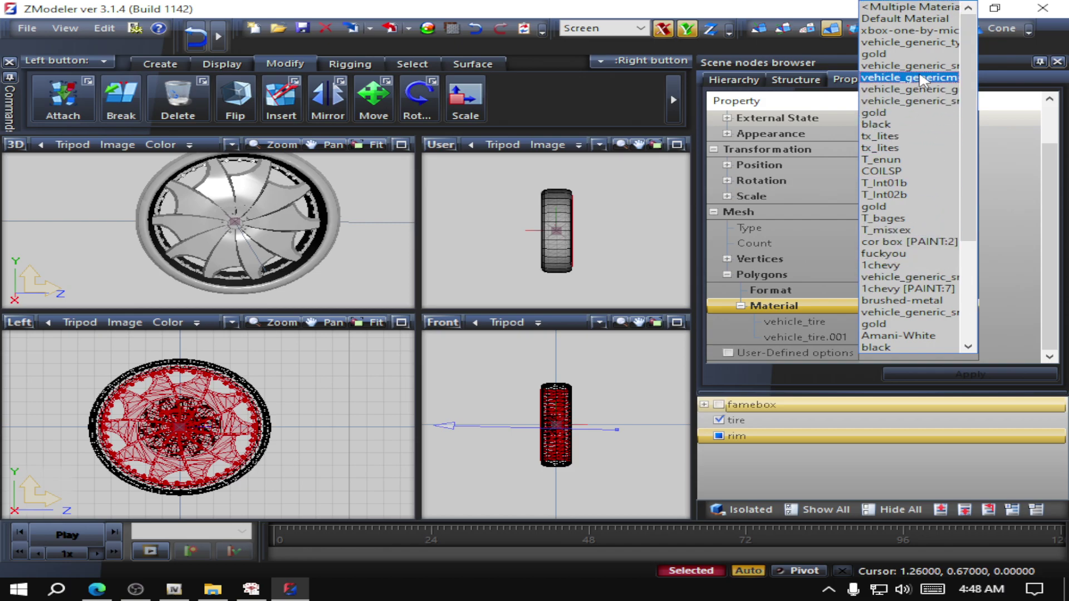
left_click(913, 54)
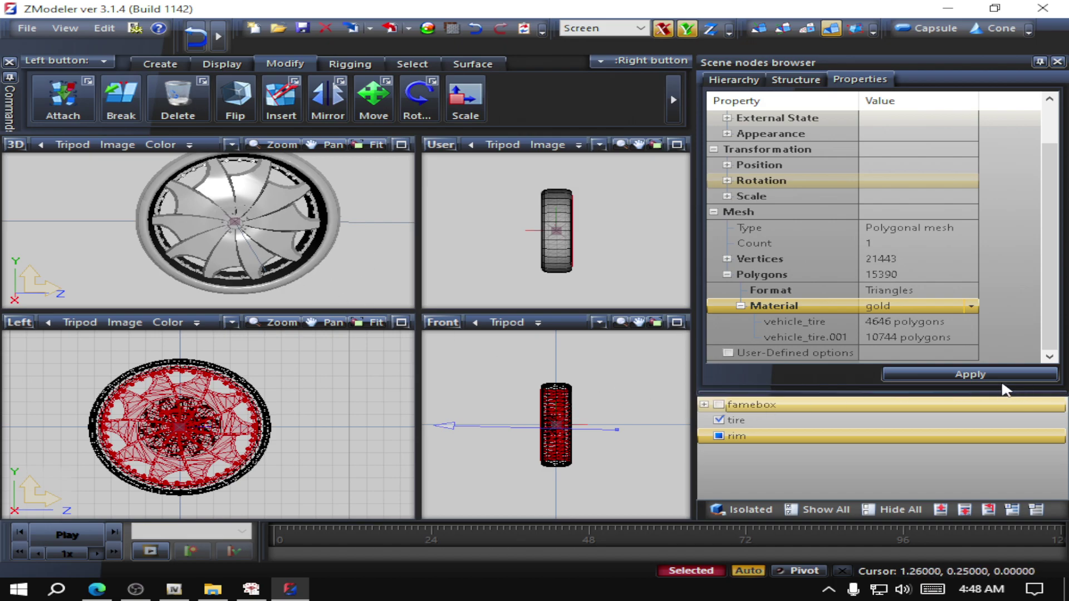
left_click(959, 374)
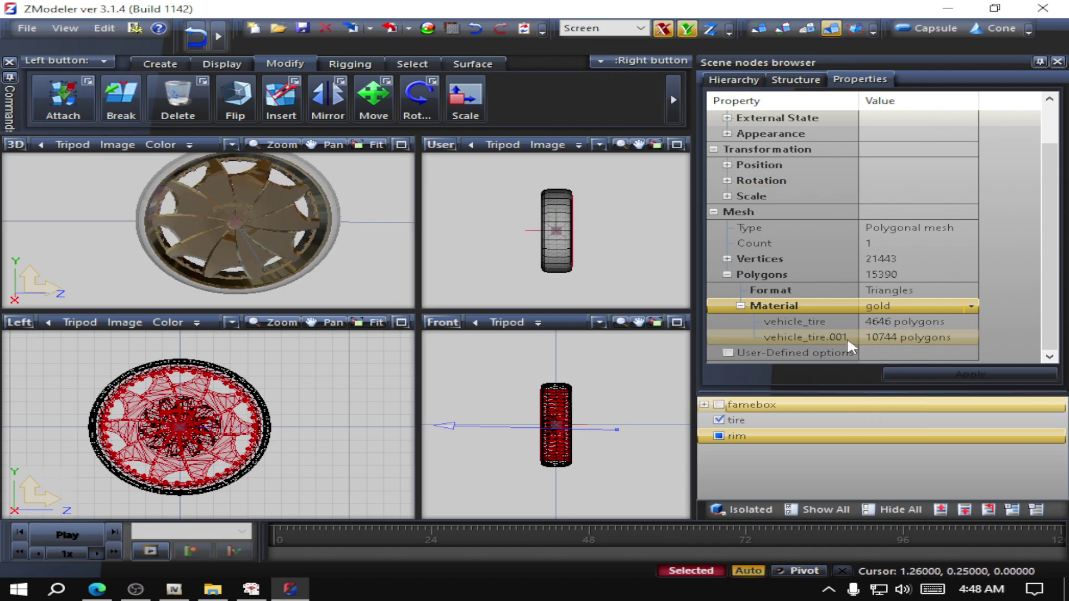
middle_click_drag(286, 233, 326, 284)
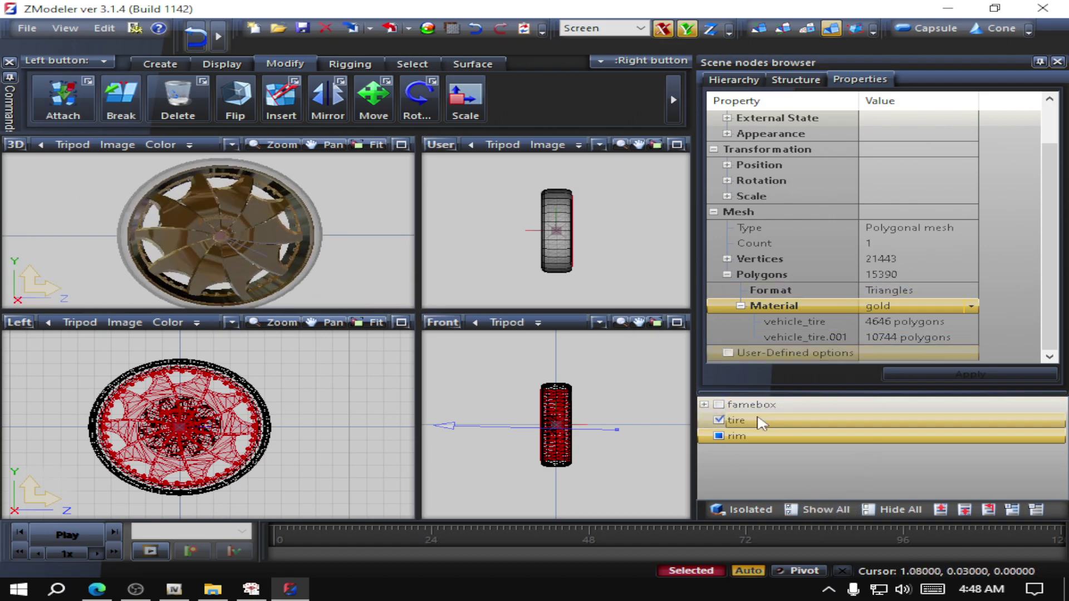
Step: Select the tire mesh and look through the materials available for its polygons and in the Material Browser
left_click(727, 440)
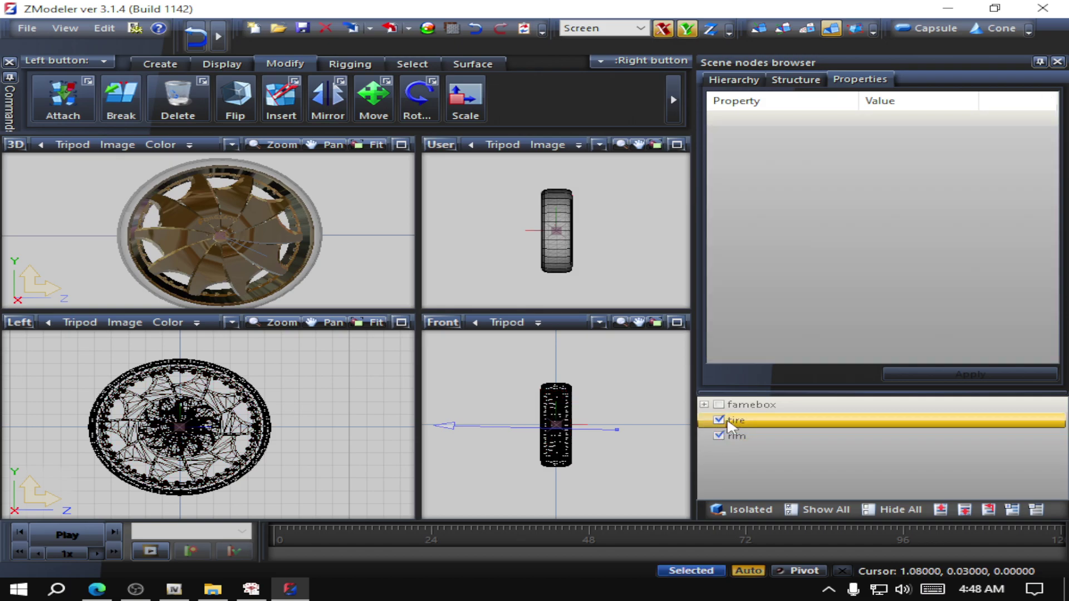
left_click(721, 424)
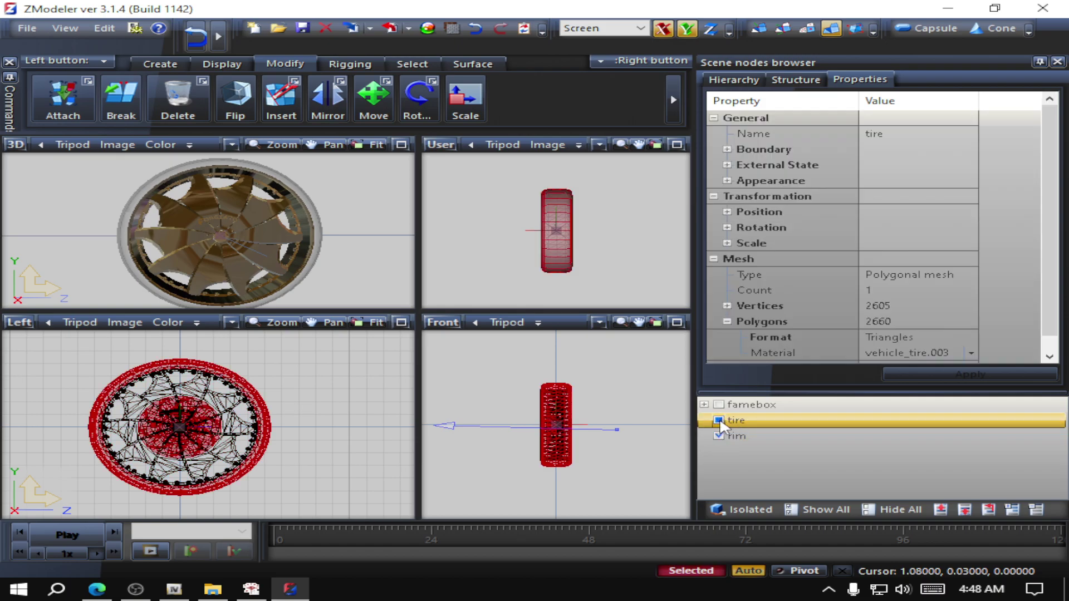
scroll(868, 292, "down", 1)
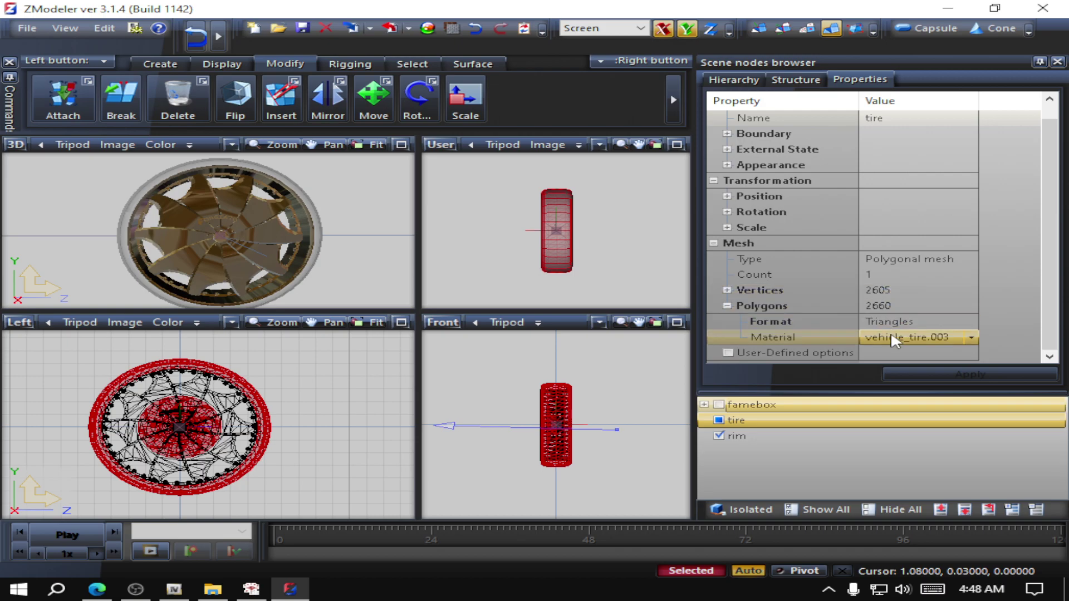
left_click(971, 337)
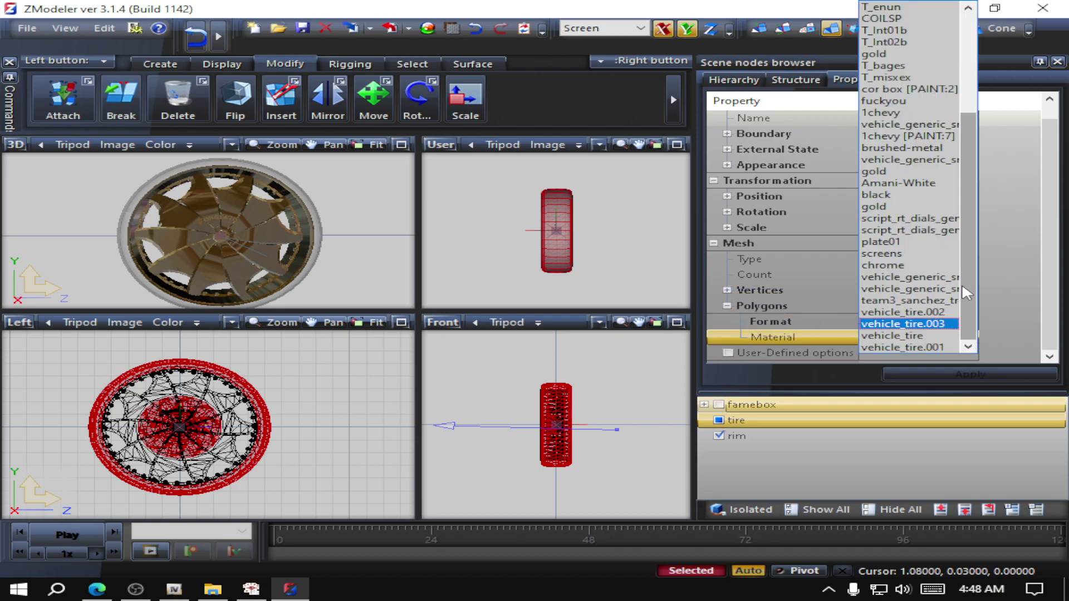
scroll(928, 196, "up", 3)
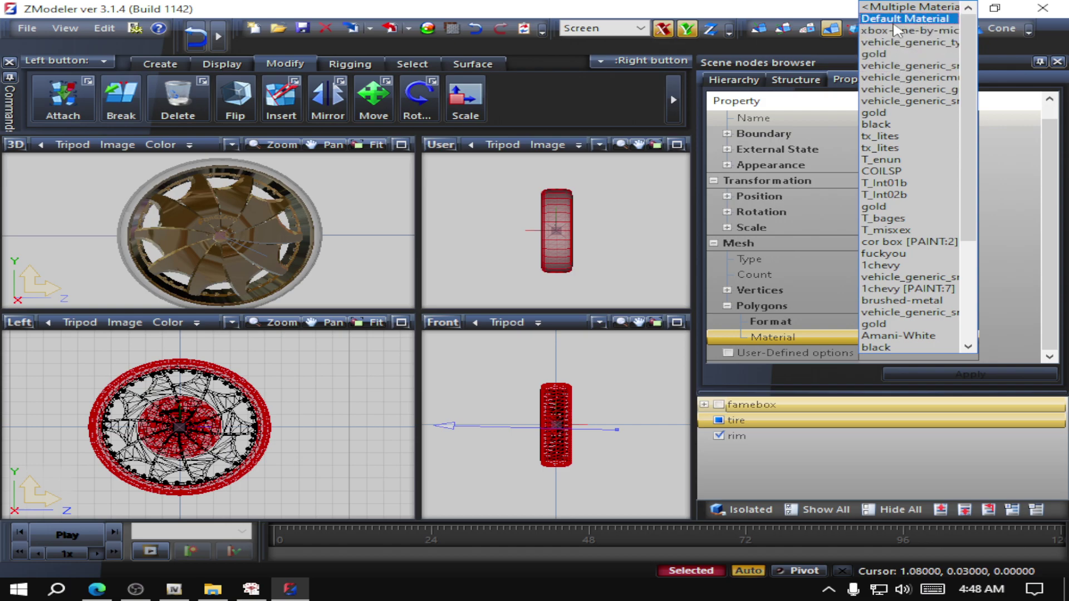
left_click(423, 28)
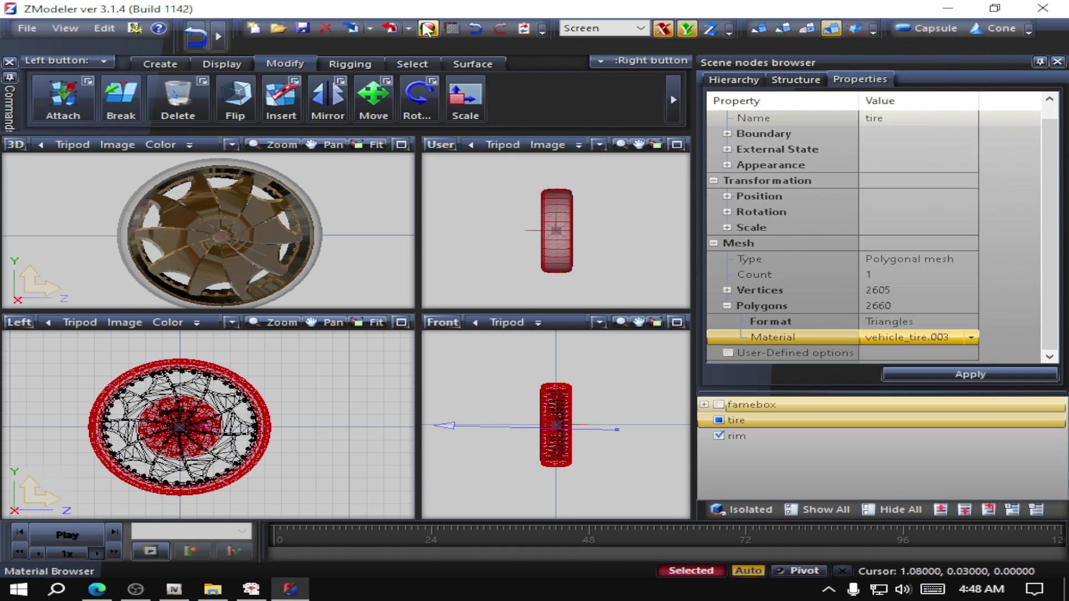
left_click(427, 29)
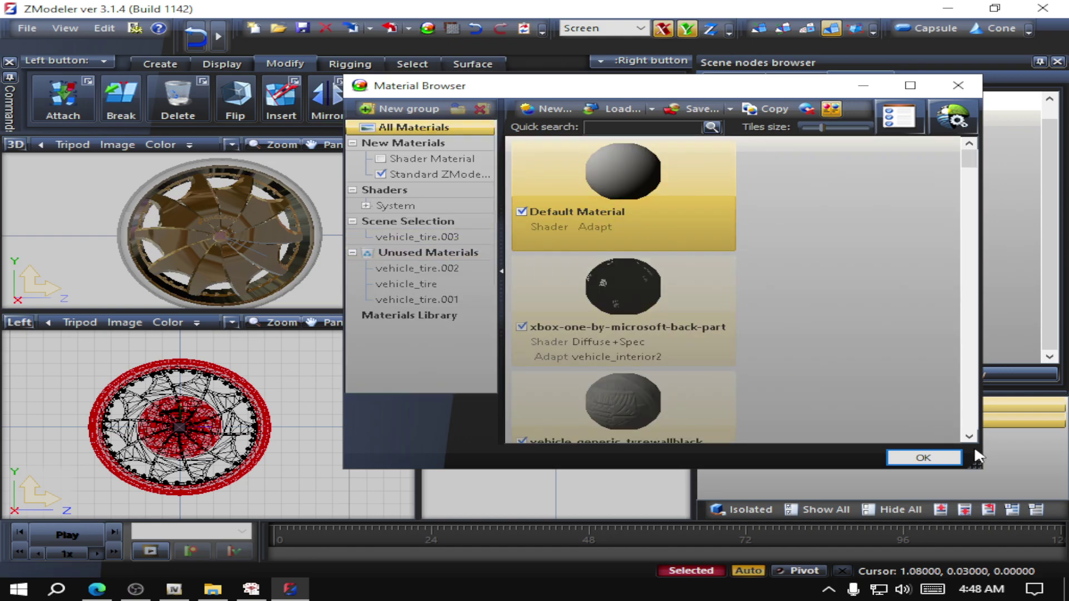
left_click(958, 85)
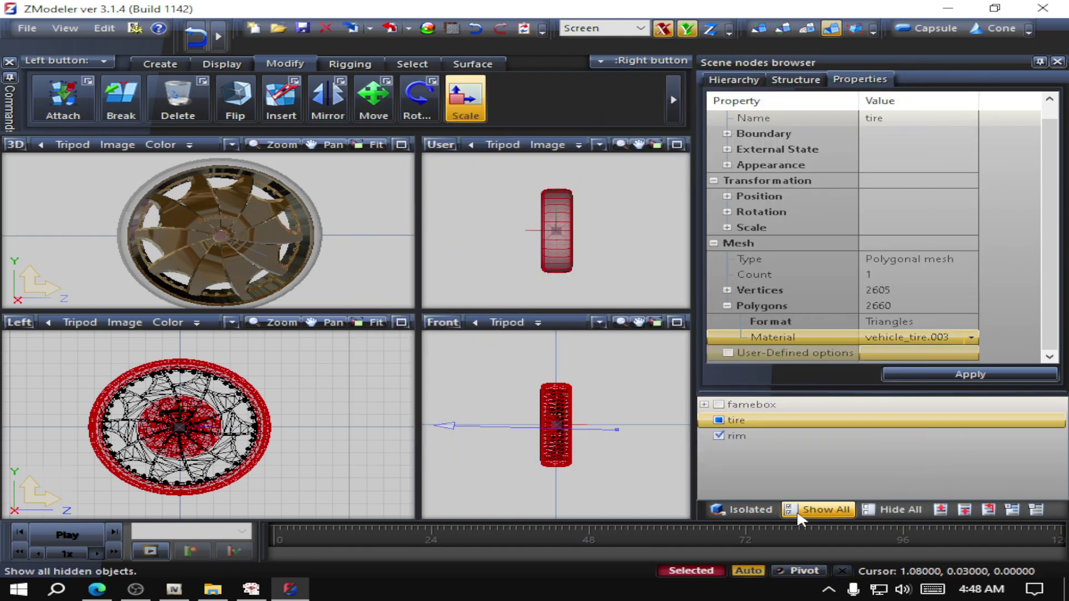
Step: Show all scene objects and select the car's existing wheel_lf mesh
left_click(819, 510)
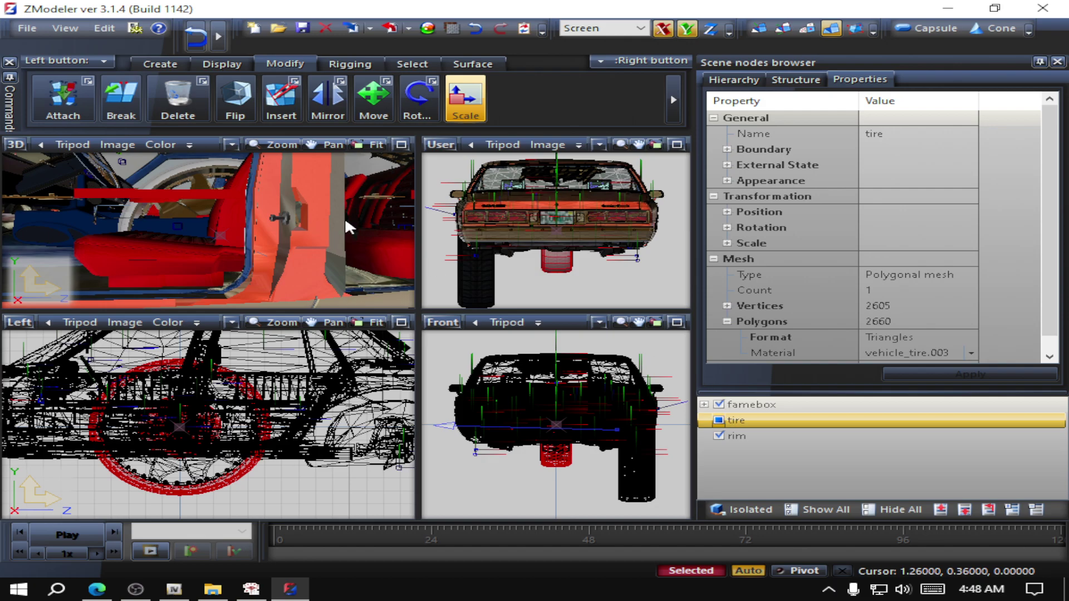
left_click(289, 589)
left_click(289, 589)
scroll(350, 261, "down", 3)
scroll(351, 262, "down", 3)
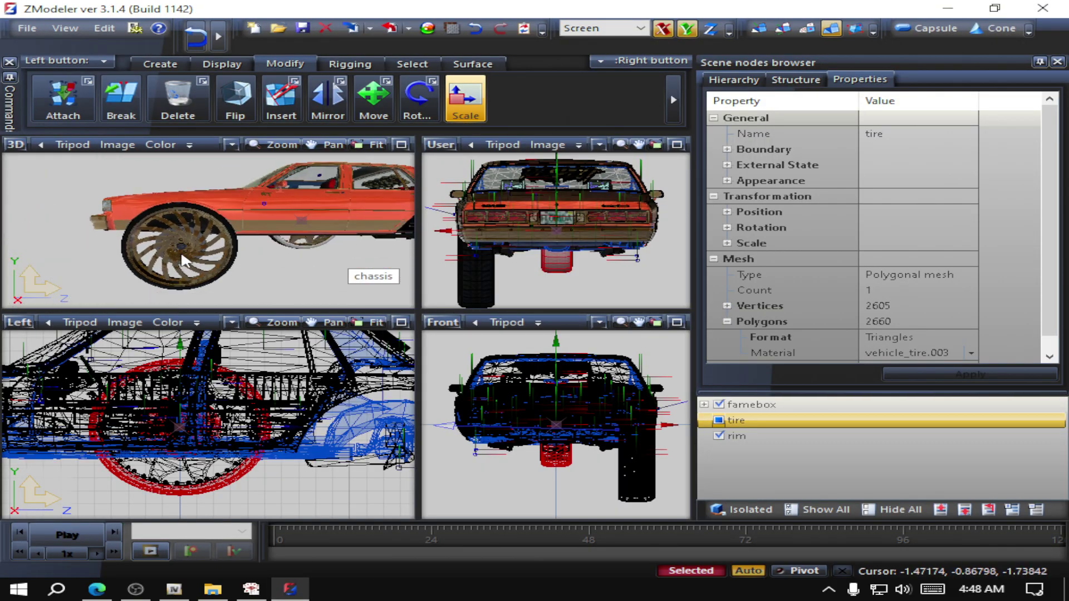
scroll(270, 423, "down", 4)
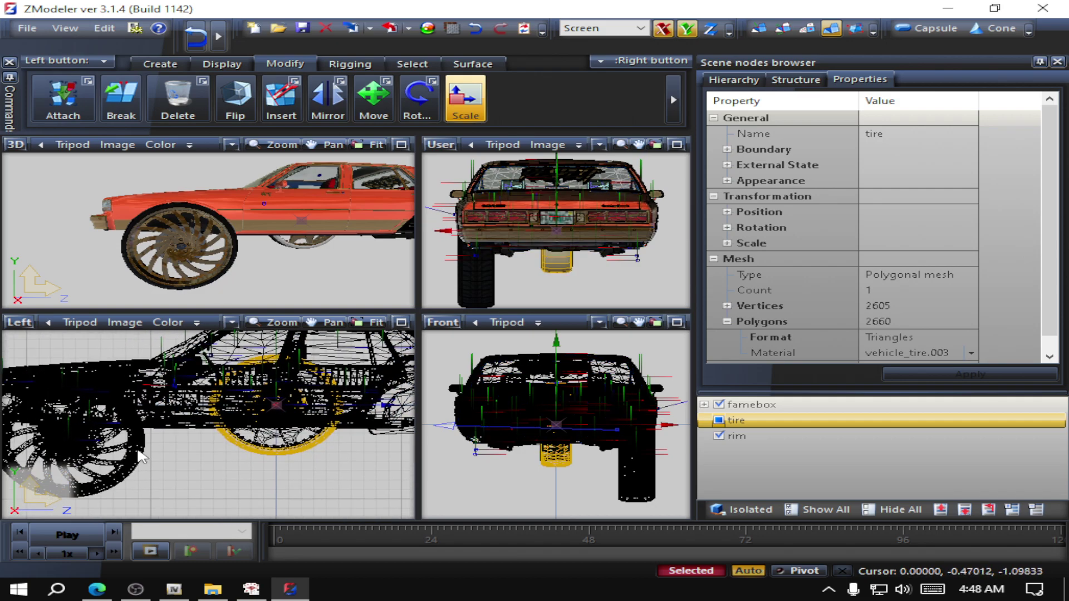
left_click_drag(269, 480, 45, 434)
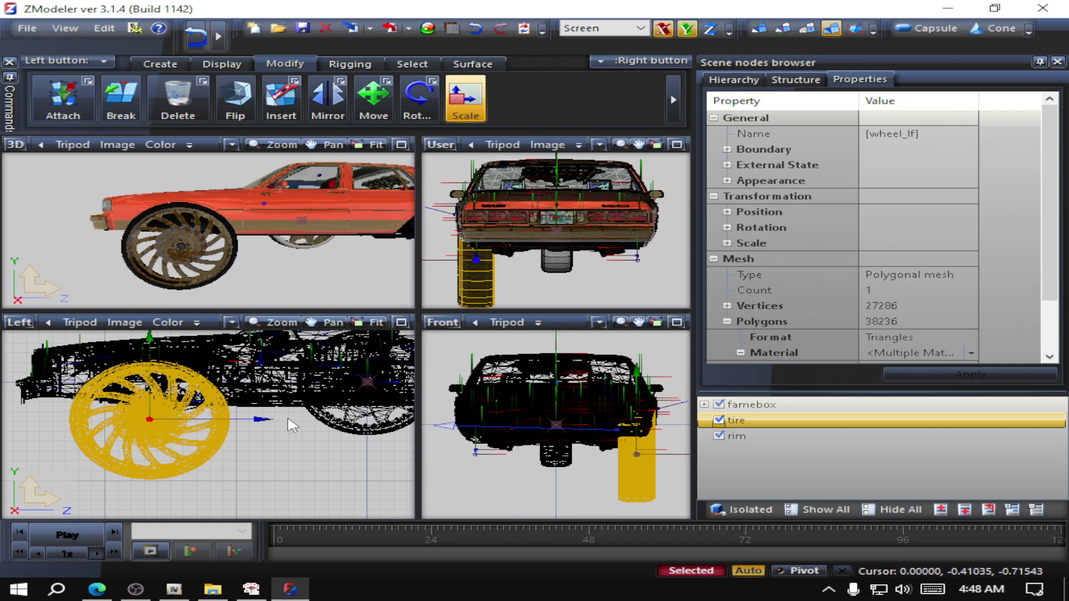
Step: Examine the materials used by the wheel_lf mesh in the Material Browser, focusing on vehicle_generic_tyrewallblack
left_click(427, 28)
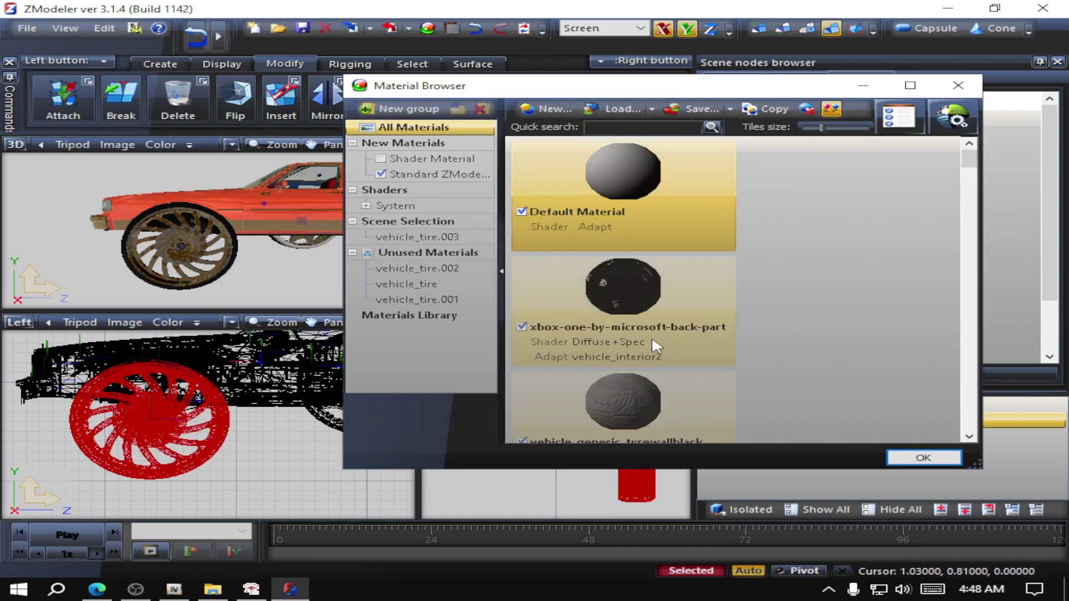
left_click_drag(269, 472, 31, 425)
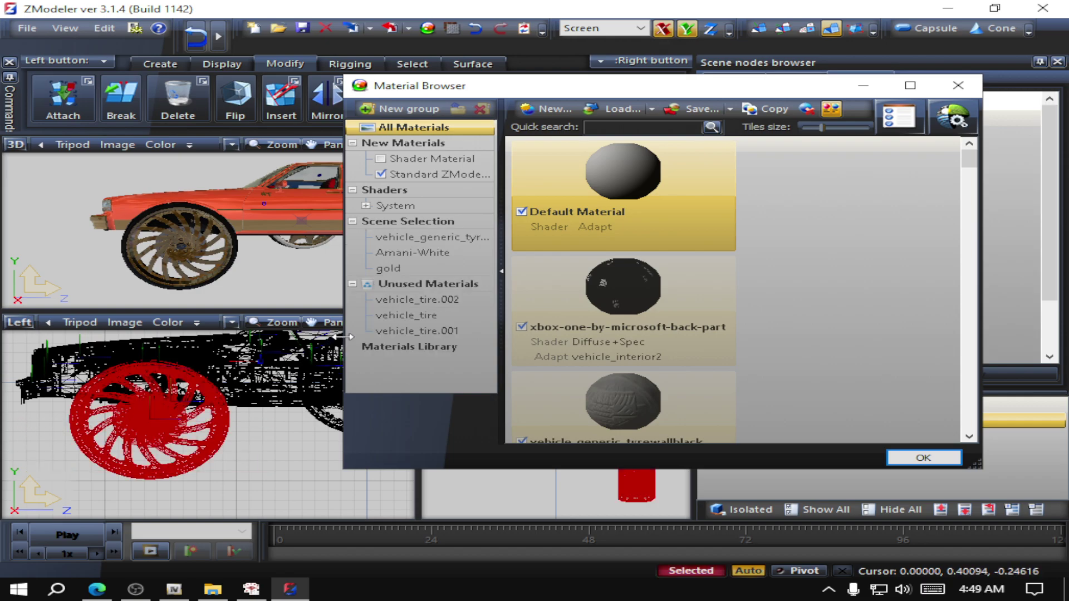
left_click(436, 238)
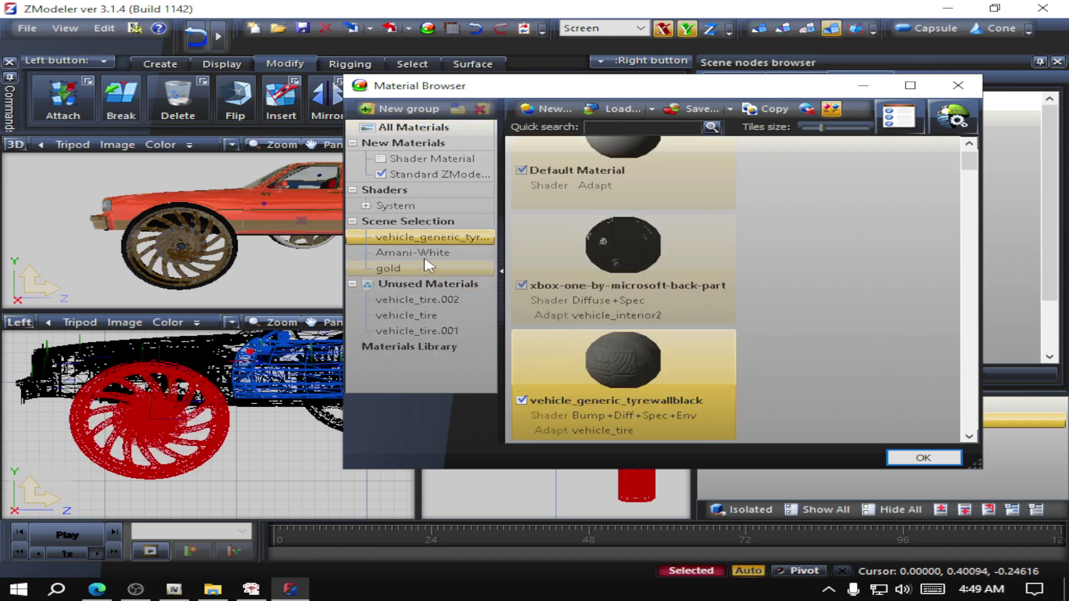
left_click(522, 401)
left_click(522, 401)
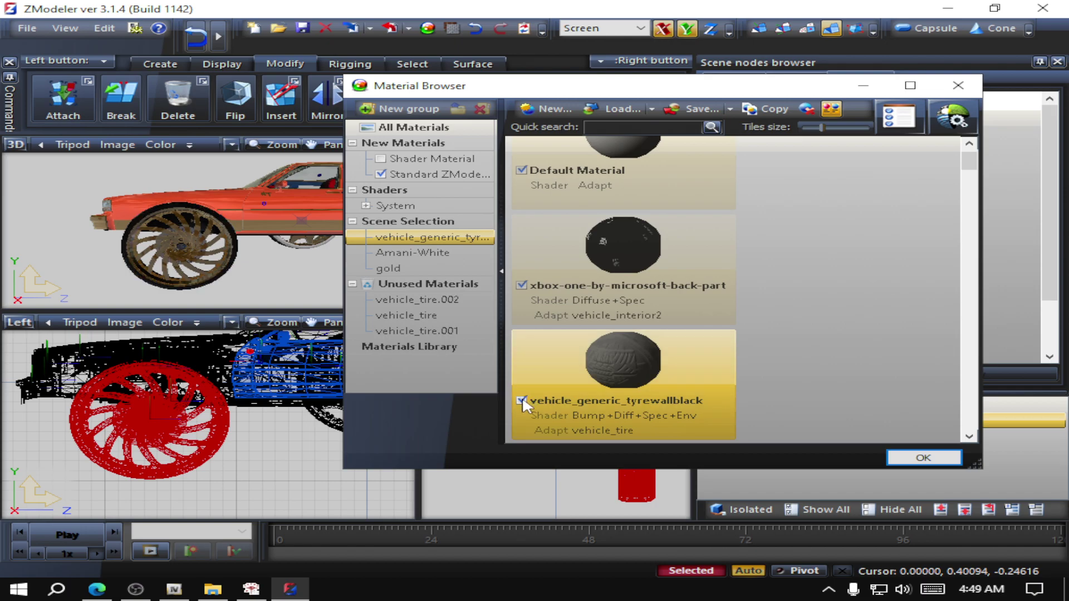
left_click(521, 401)
left_click(521, 400)
scroll(553, 380, "down", 2)
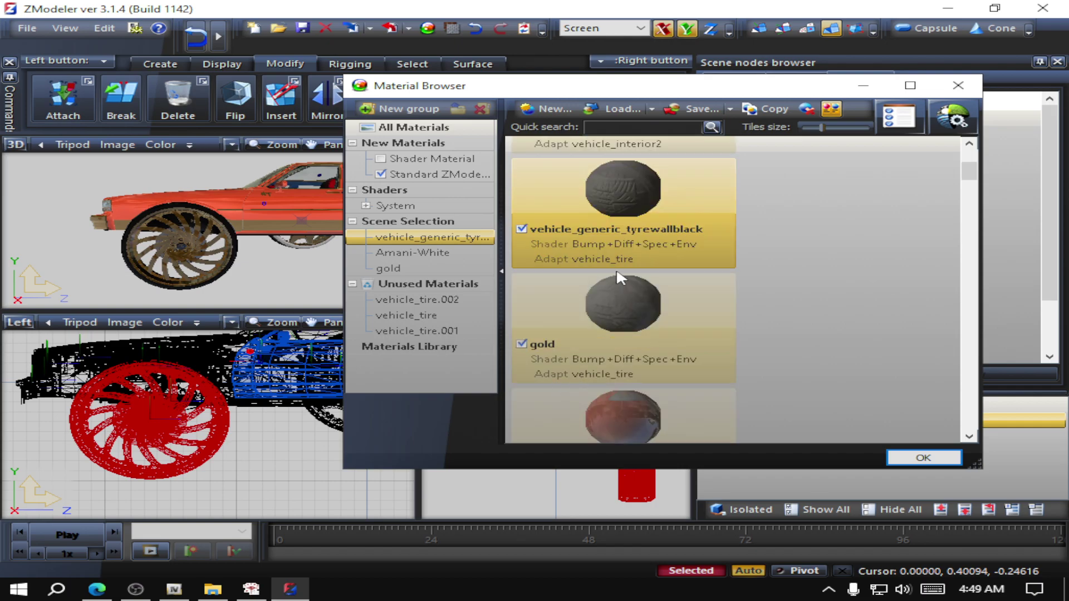
scroll(623, 281, "up", 2)
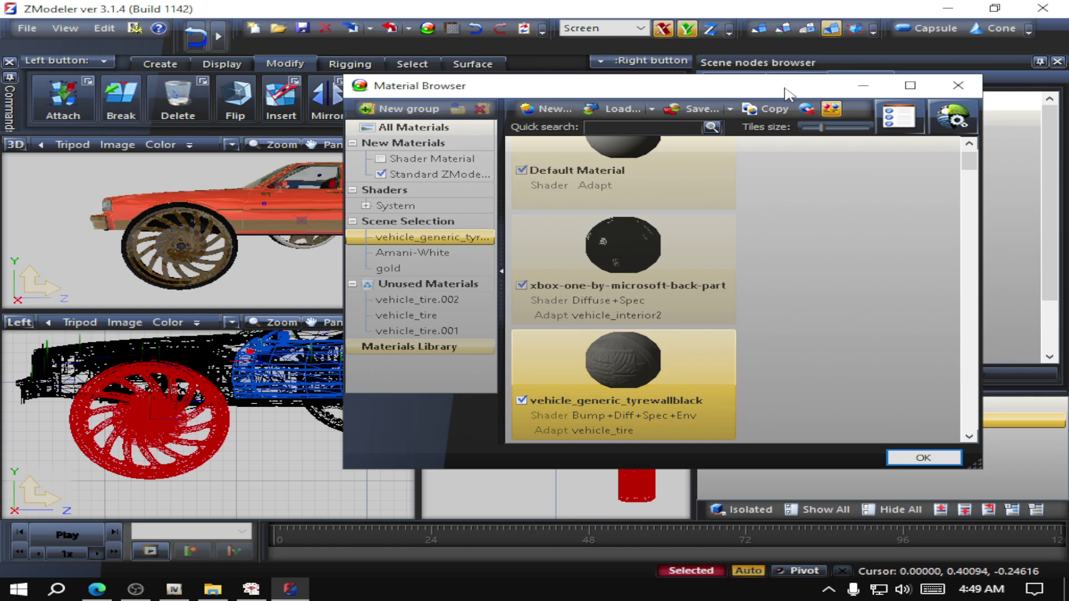
left_click_drag(785, 89, 507, 77)
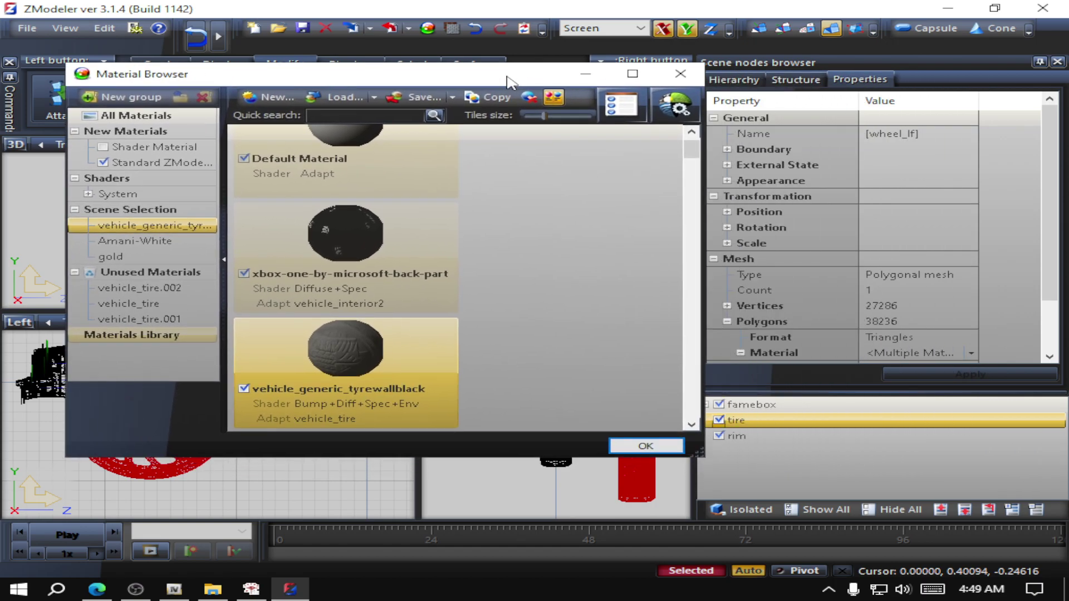
left_click(691, 74)
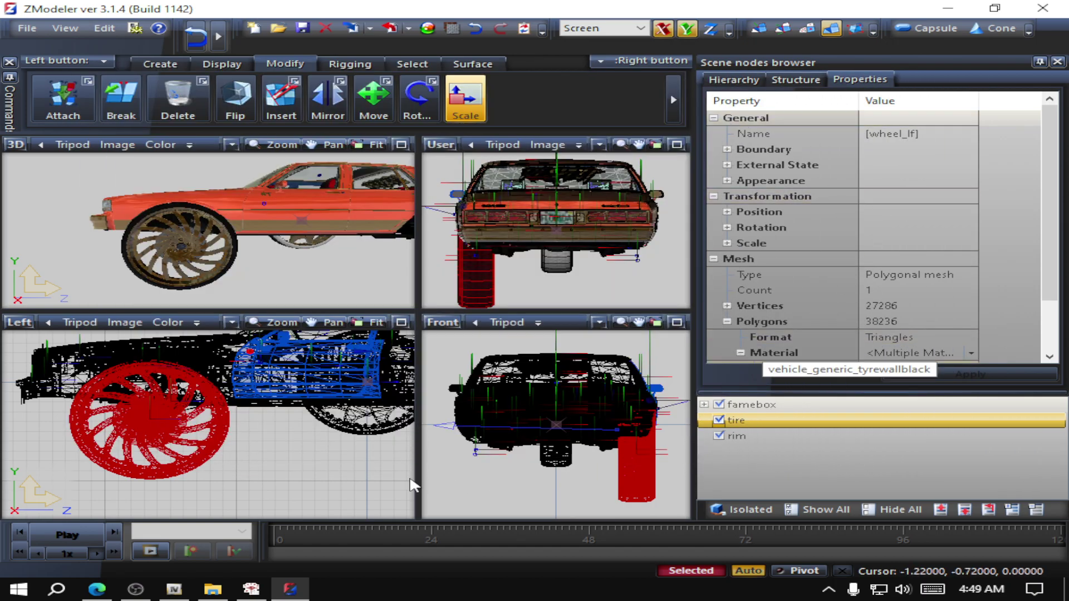
Step: Select the imported tire mesh again, show its polygon material property, and widen the Scene nodes browser
left_click(722, 438, "ctrl")
left_click(722, 438, "ctrl")
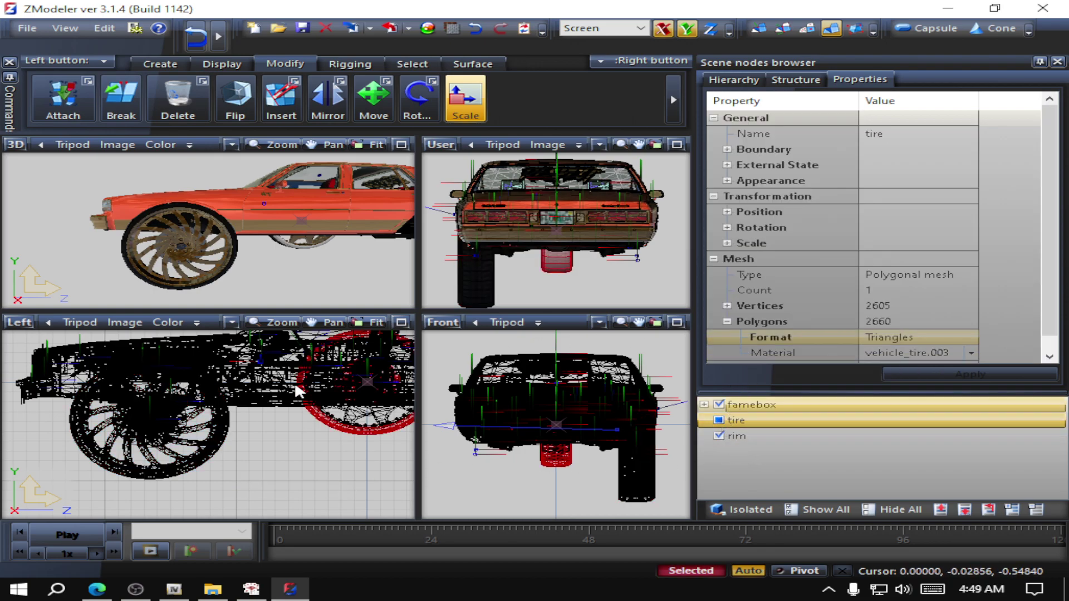
middle_click_drag(298, 391, 151, 391)
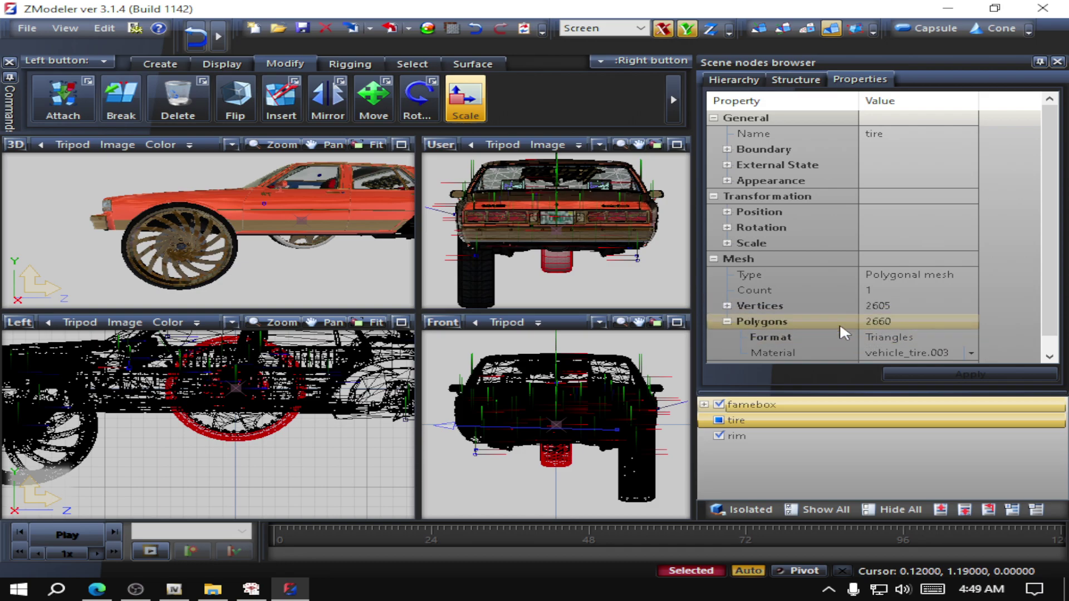
scroll(914, 307, "down", 1)
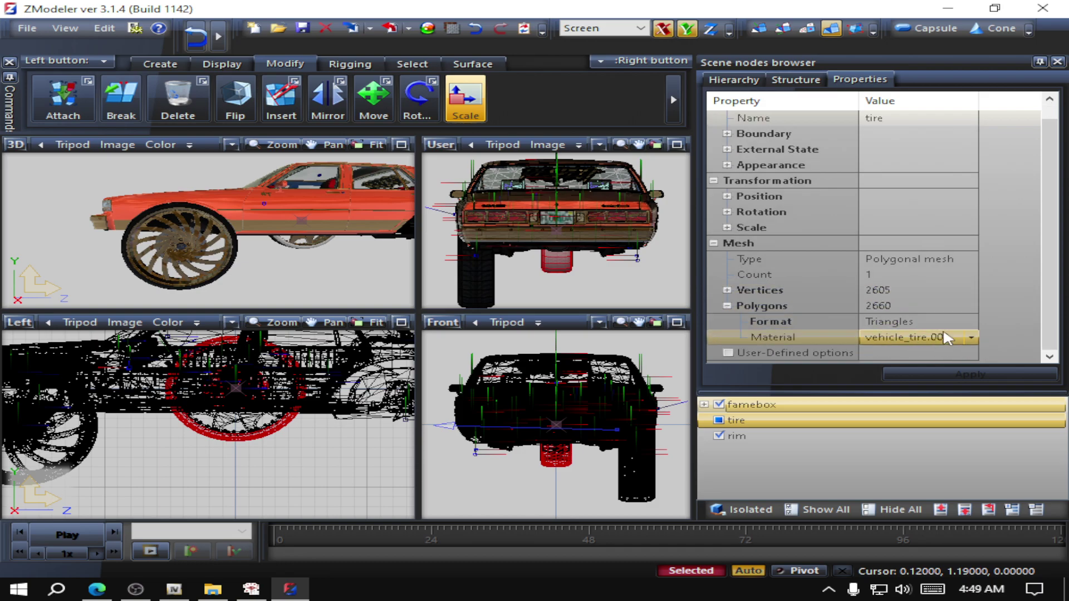
left_click(971, 339)
scroll(908, 117, "up", 3)
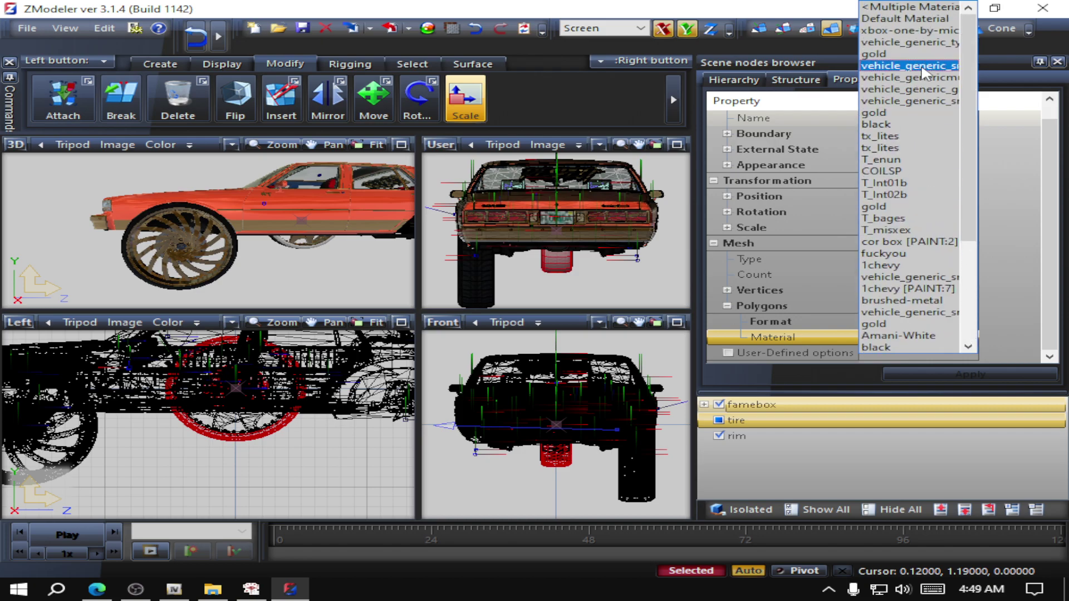
left_click(702, 197)
left_click_drag(542, 209, 544, 209)
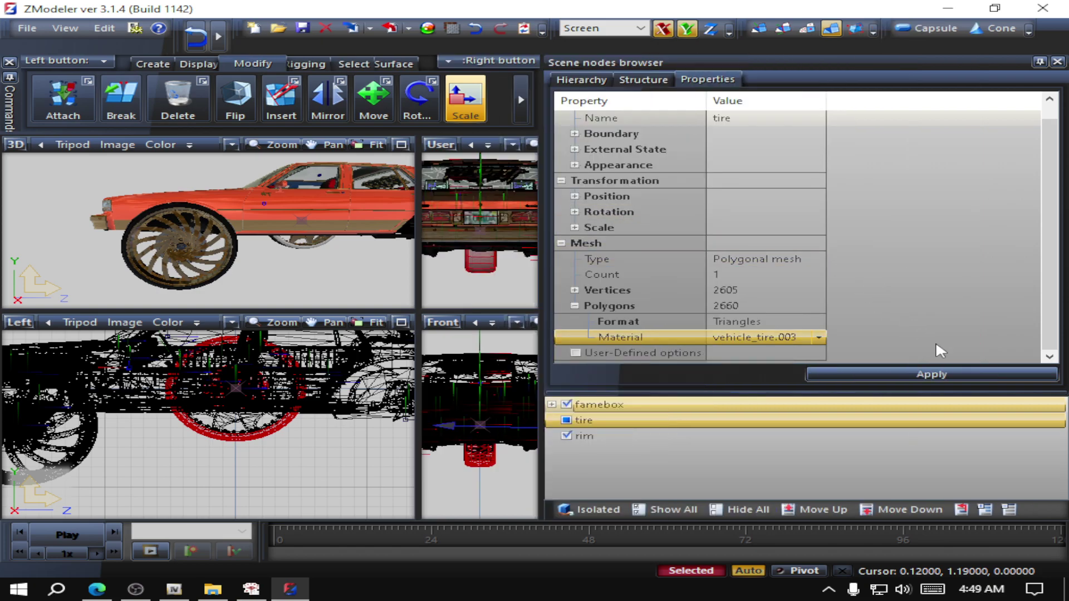
Step: Replace the tire's vehicle_tire.003 polygon material with the material whose name begins with vehicle_genericmu and apply the change
left_click(819, 337)
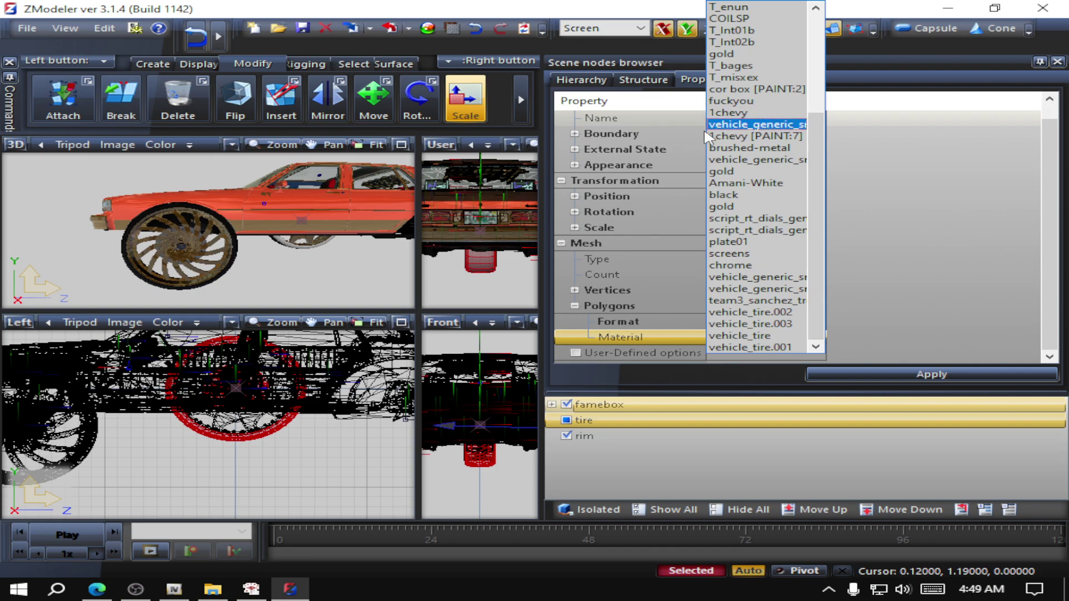
scroll(774, 87, "up", 4)
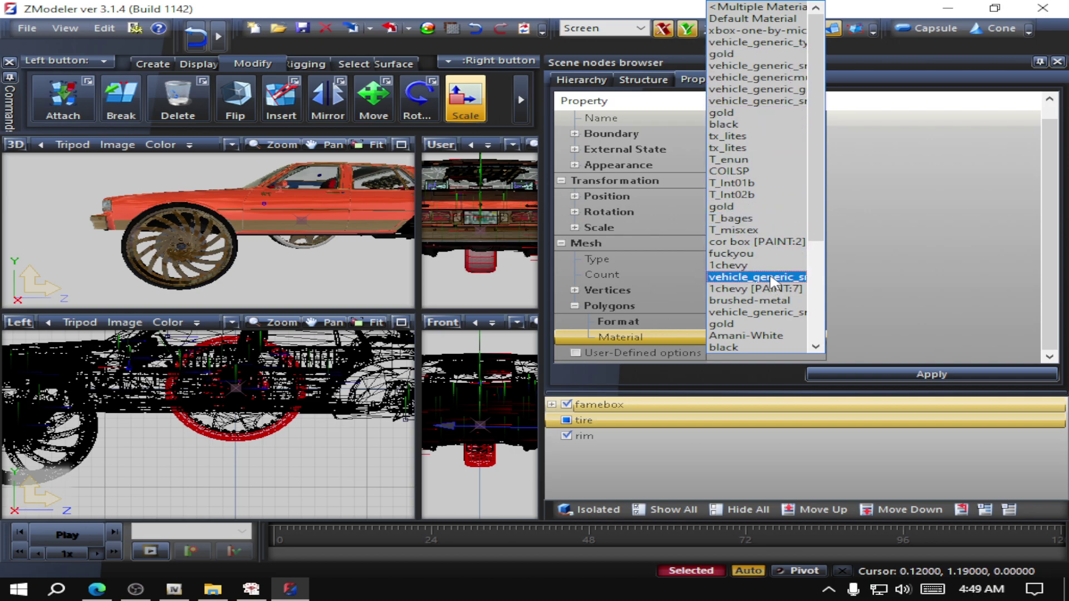
scroll(772, 281, "down", 5)
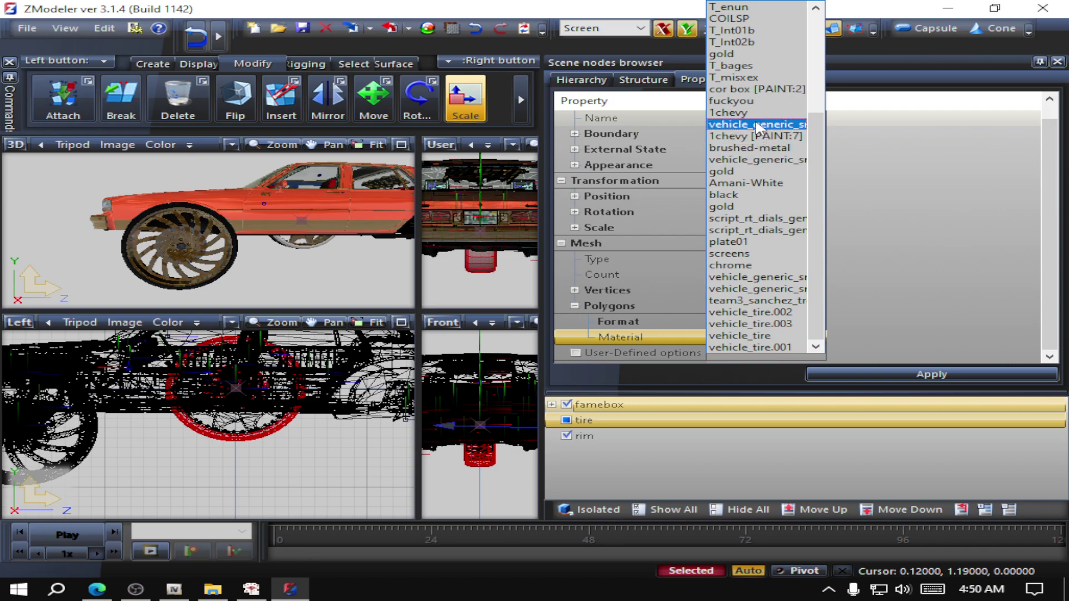
scroll(758, 127, "up", 2)
scroll(758, 127, "up", 3)
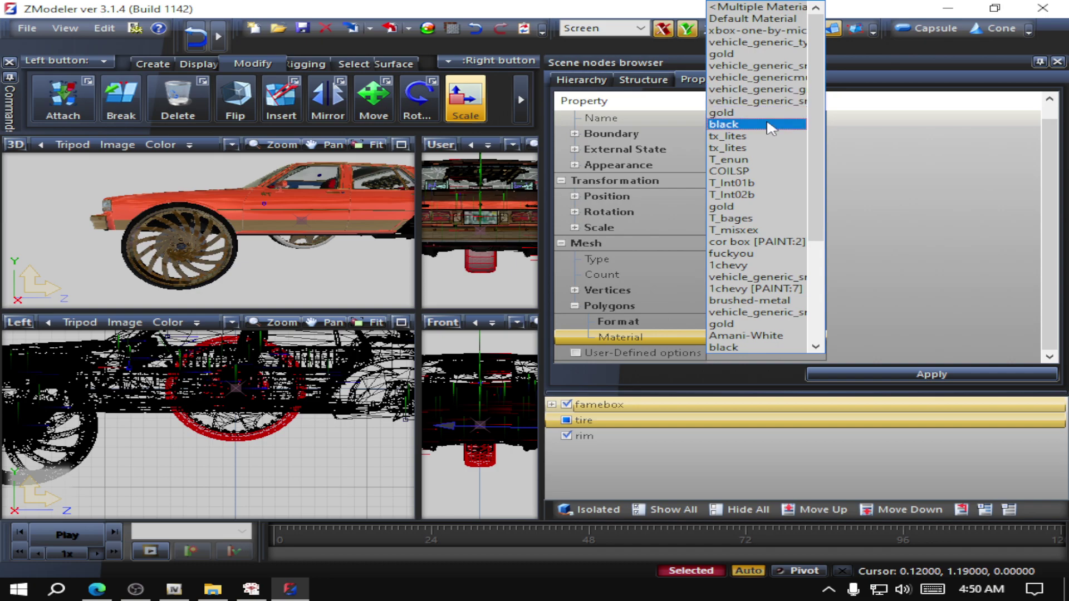
left_click(780, 78)
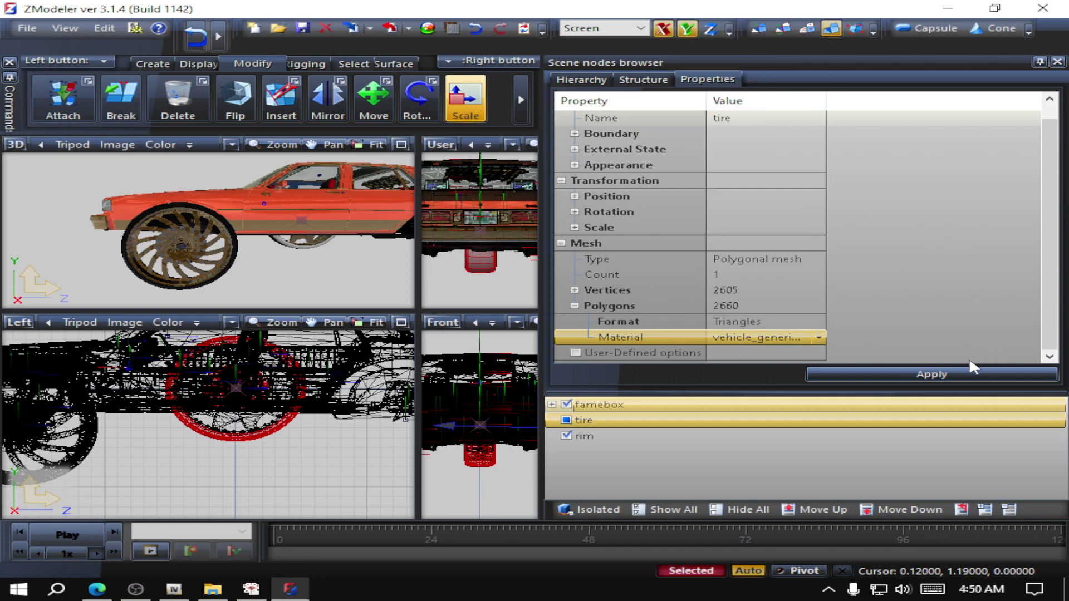
left_click(950, 369)
Step: Hide all objects, show only the rim and tire, and inspect the tire's new material in the 3D view
mouse_move(245, 302)
middle_mouse_down()
mouse_move(309, 283)
mouse_move(259, 271)
mouse_move(248, 284)
middle_mouse_up()
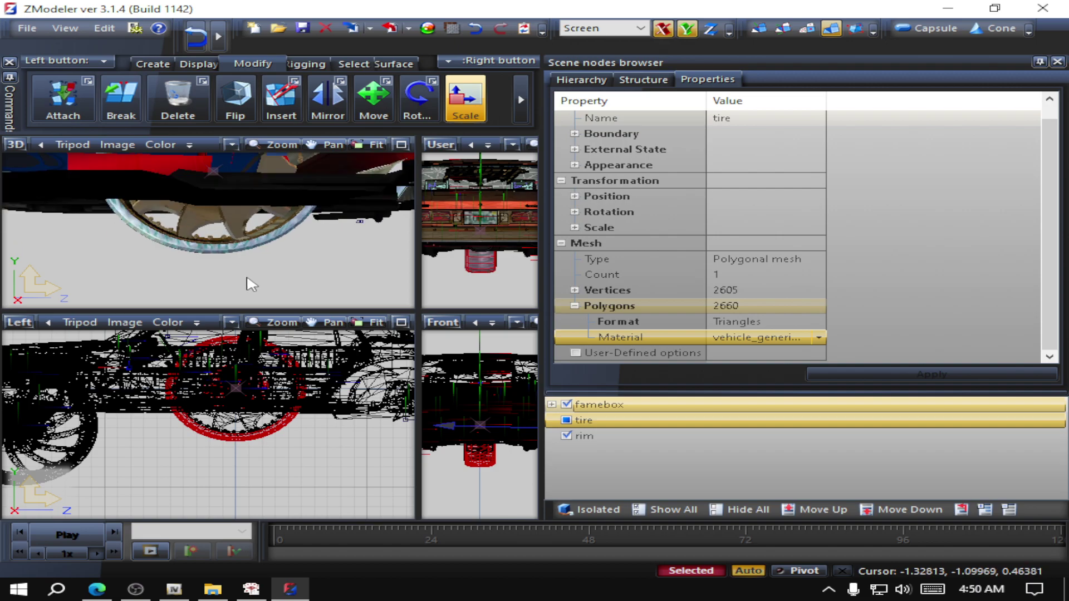
left_click(744, 510)
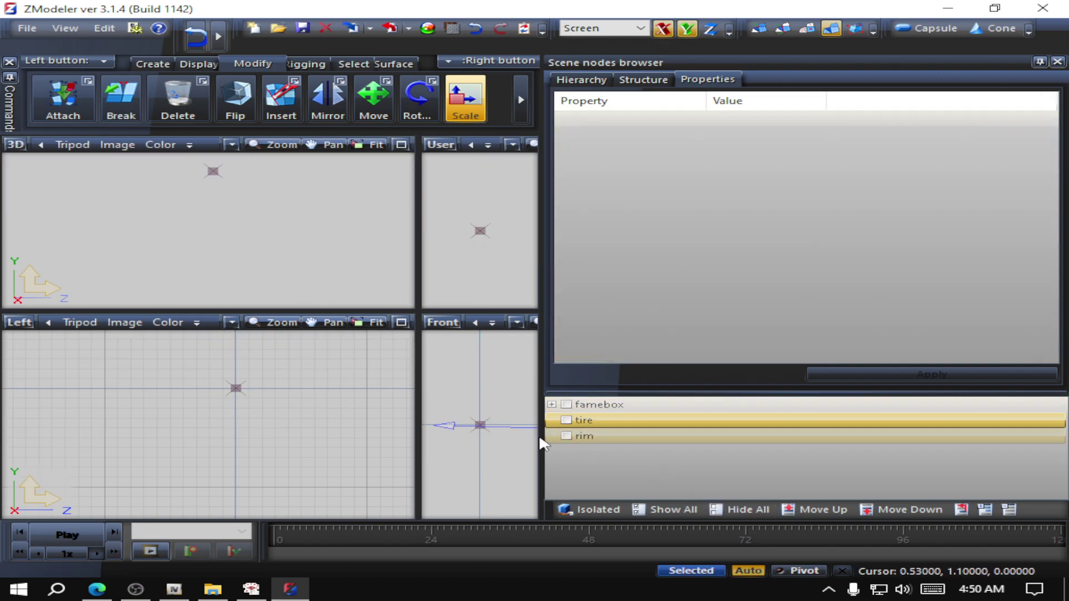
left_click(567, 436)
left_click(567, 420)
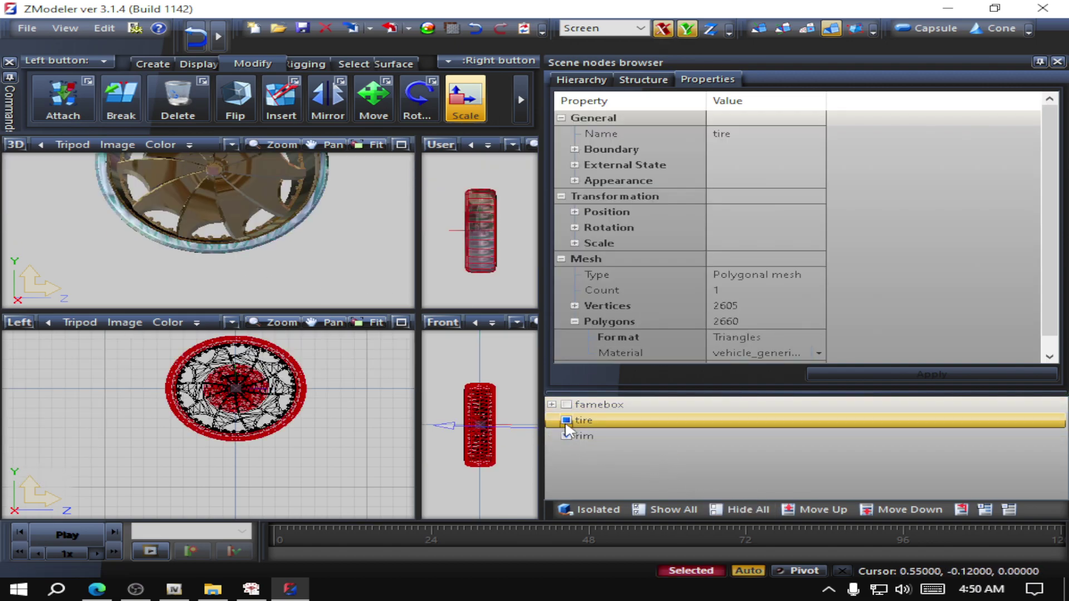
mouse_move(257, 241)
middle_mouse_down()
mouse_move(314, 263)
mouse_move(263, 258)
middle_mouse_up()
Step: Undo the recent visibility changes and the tire's last material assignment, restoring vehicle_tire.003 on its polygons
left_click(475, 29)
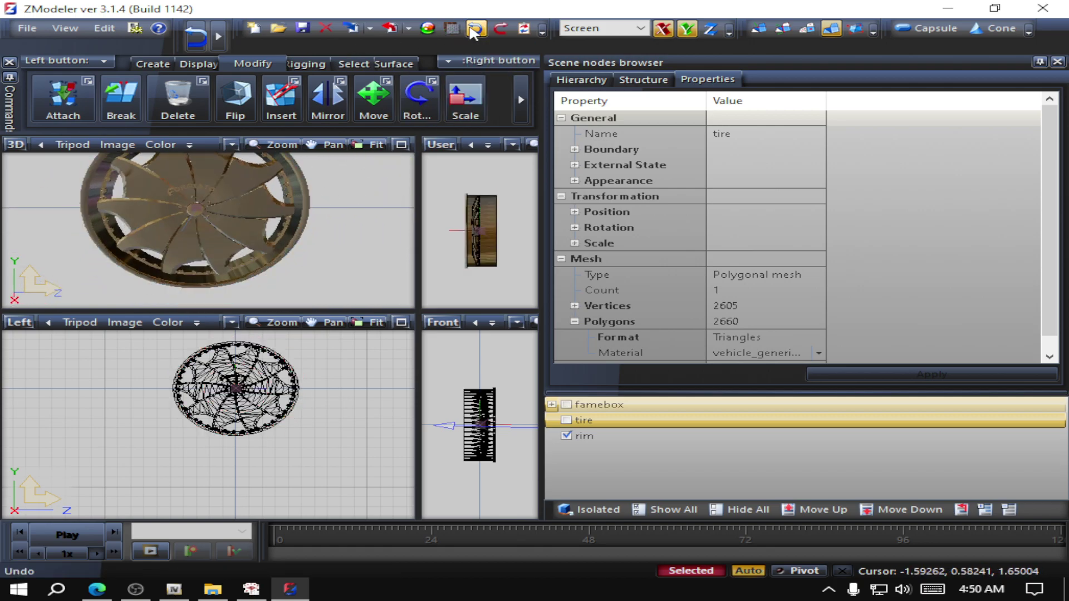
left_click(474, 29)
left_click(474, 29)
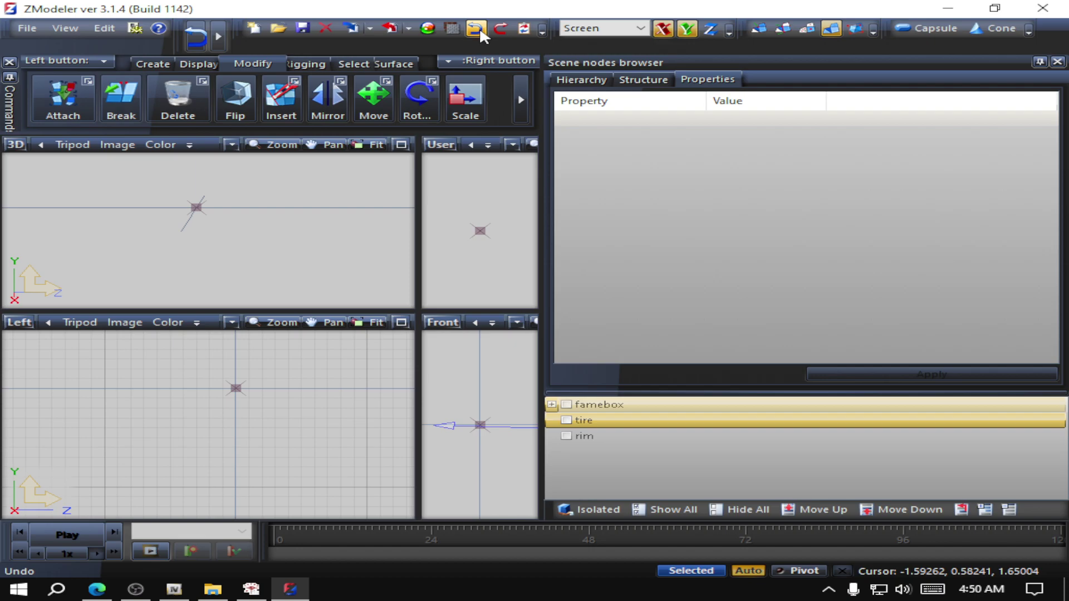
left_click(479, 33)
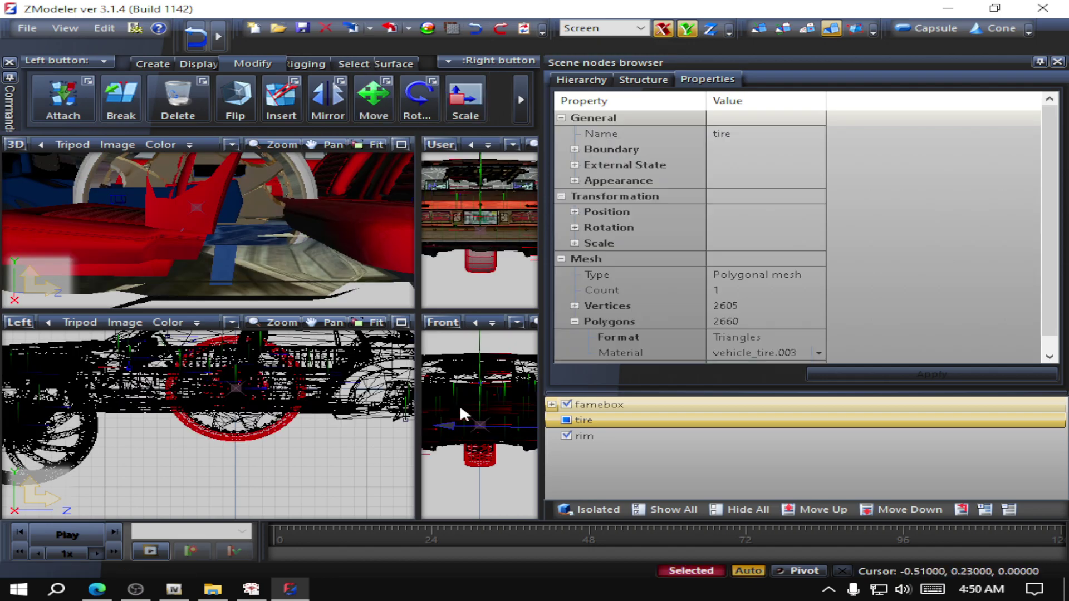
Step: Hide all objects and show only the rim and tire, viewing the wheel at an angle in 3D
left_click(610, 437)
left_click(740, 510)
left_click(566, 436)
left_click(566, 420)
middle_click_drag(312, 251, 356, 270)
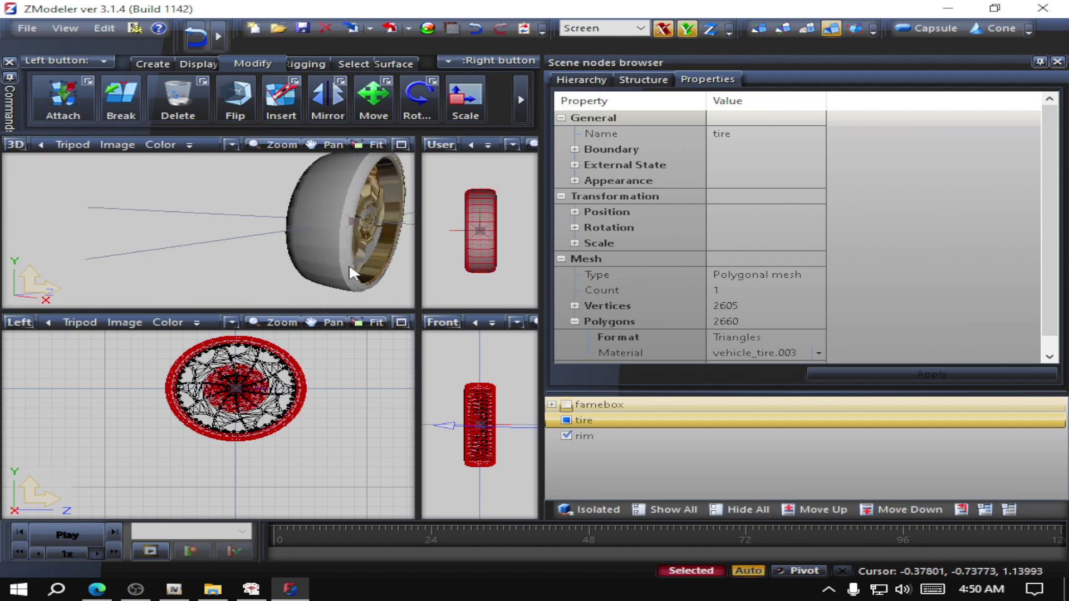
Step: Assign the material whose name begins with vehicle_generic_ty to the tire's polygons, apply it, check the wheel in 3D, and deselect the tire
left_click(820, 354)
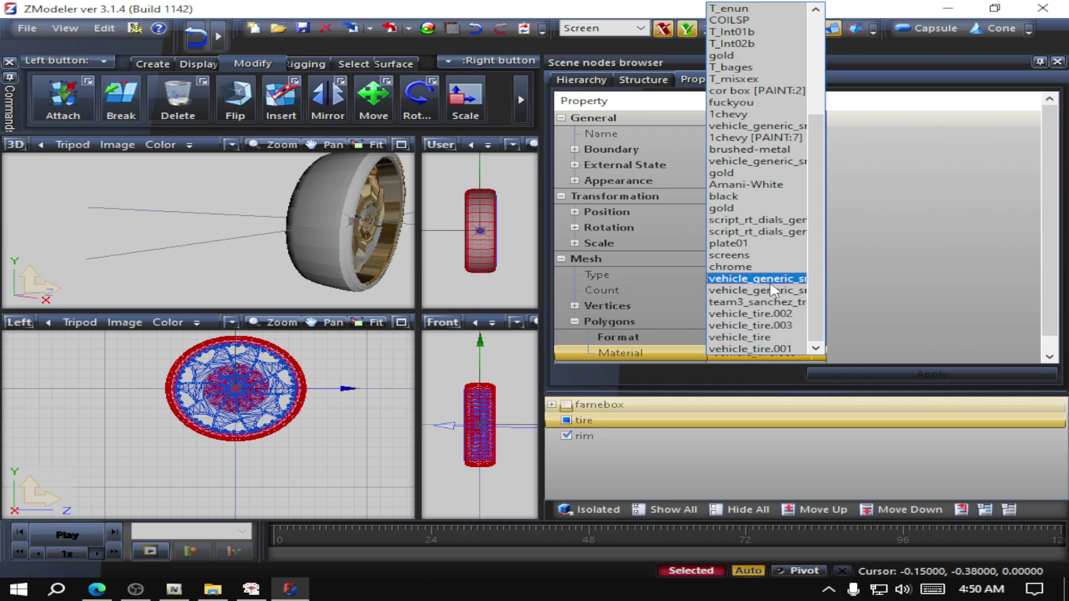
scroll(772, 289, "up", 5)
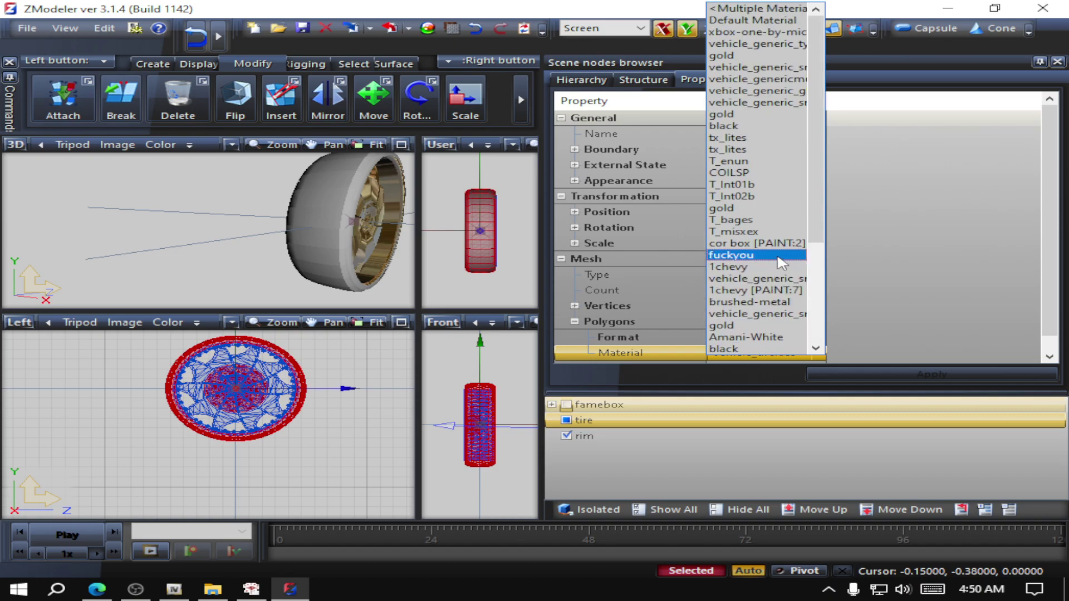
left_click(761, 44)
left_click(945, 375)
middle_click_drag(358, 274, 304, 241)
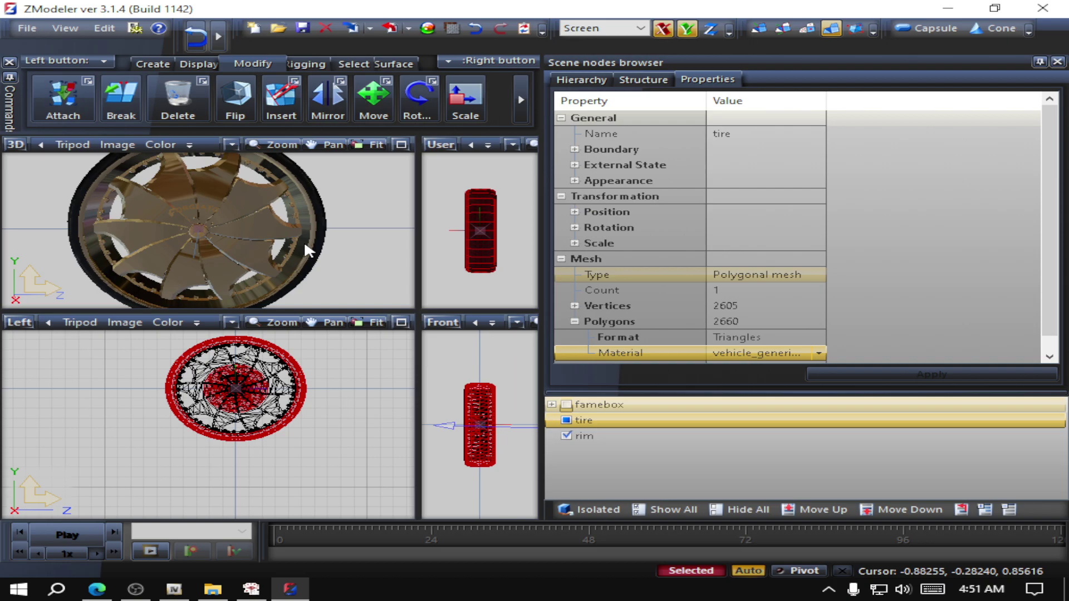
left_click(566, 421)
middle_click_drag(296, 233, 315, 254)
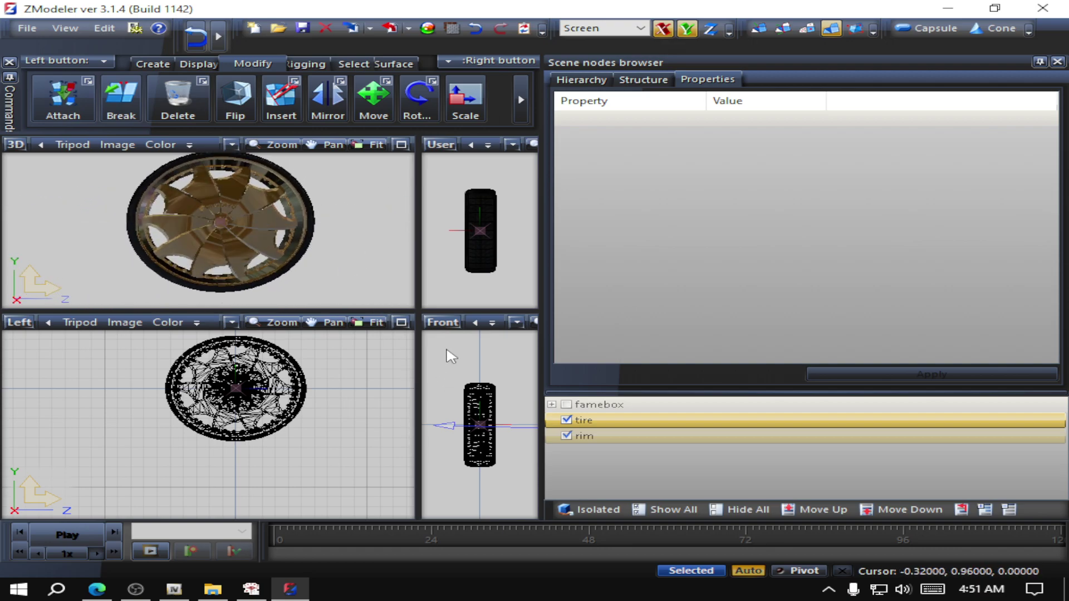